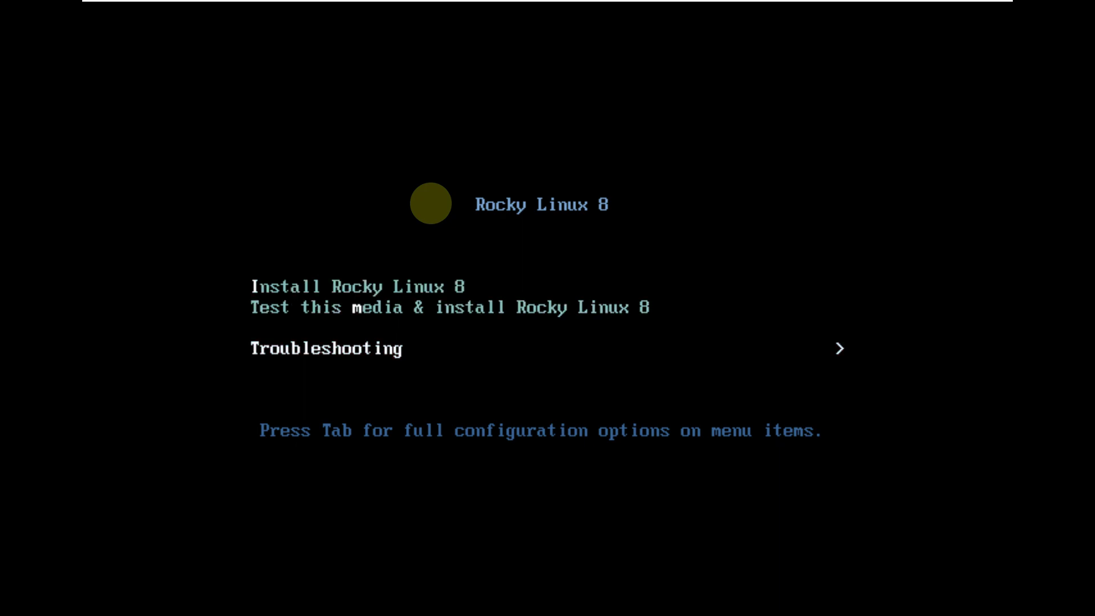
Boot the 'Install Rocky Linux 8' entry from the boot menu.
key("Up")
key("Up")
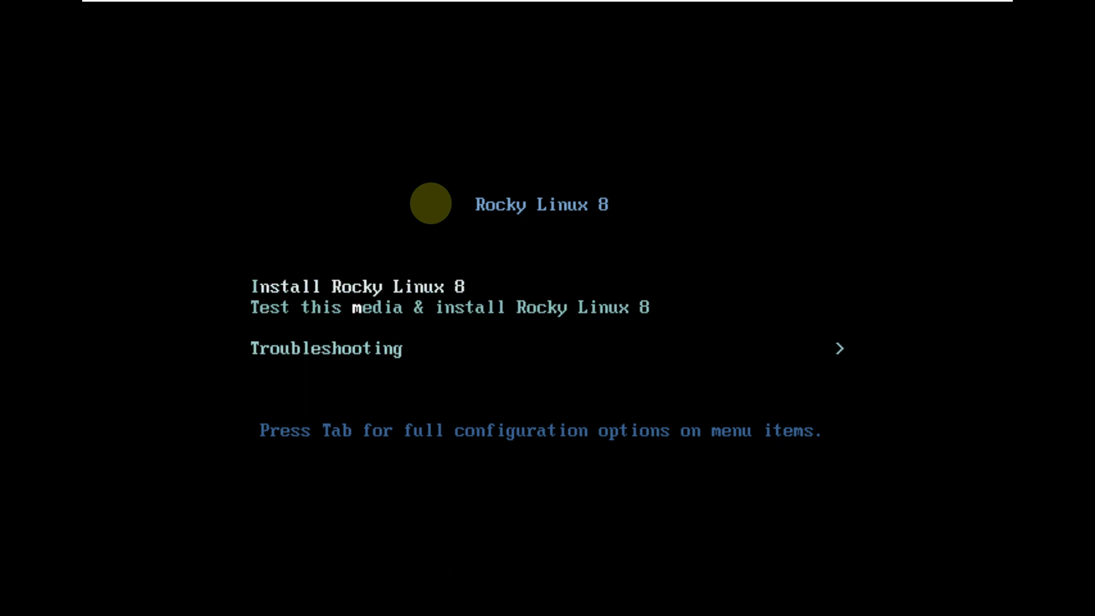
key("Return")
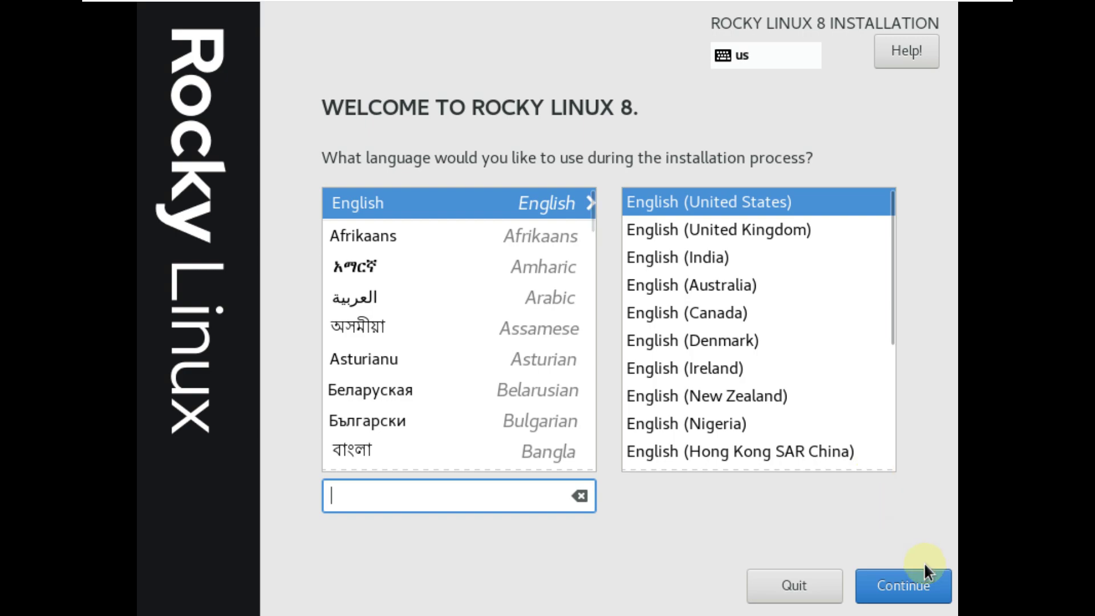
Keep English (United States) as the language and go on to the Installation Summary.
left_click(912, 585)
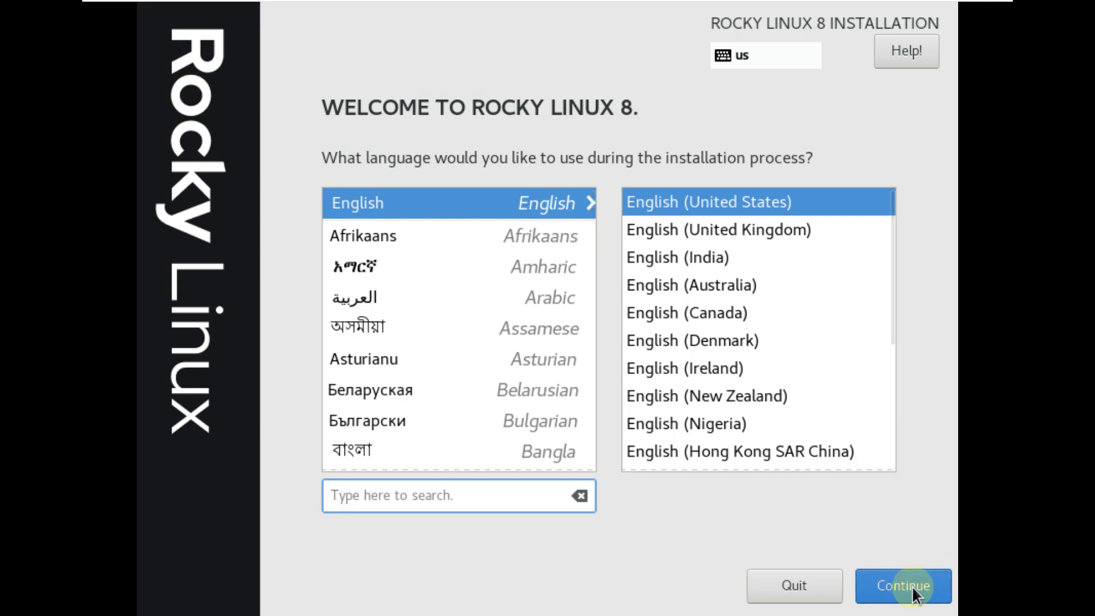
left_click(902, 586)
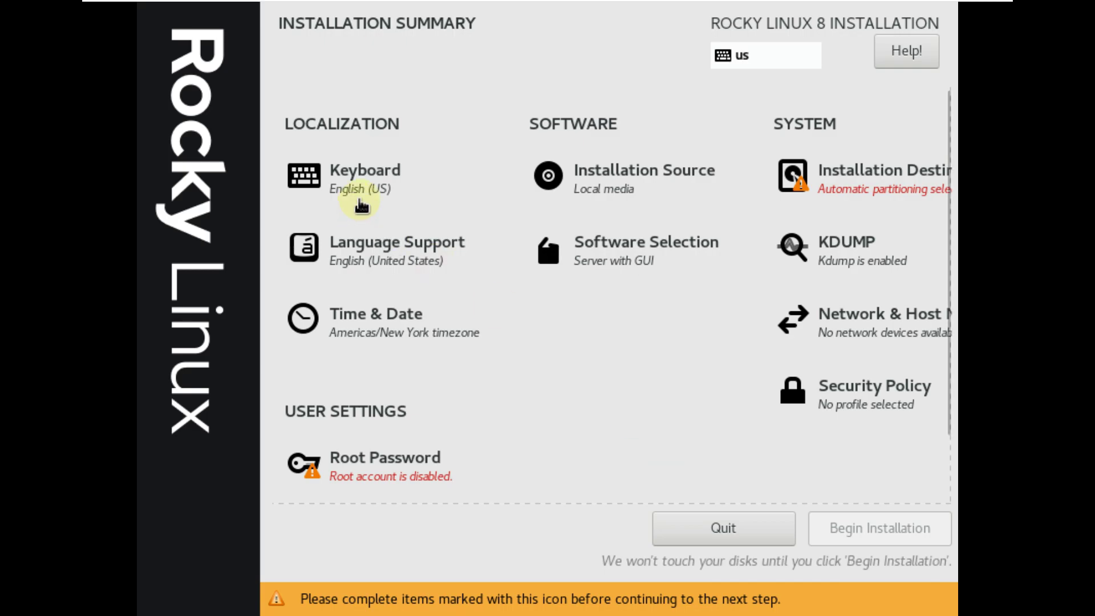
Confirm the English (US) keyboard layout and local media as installation source.
left_click(365, 188)
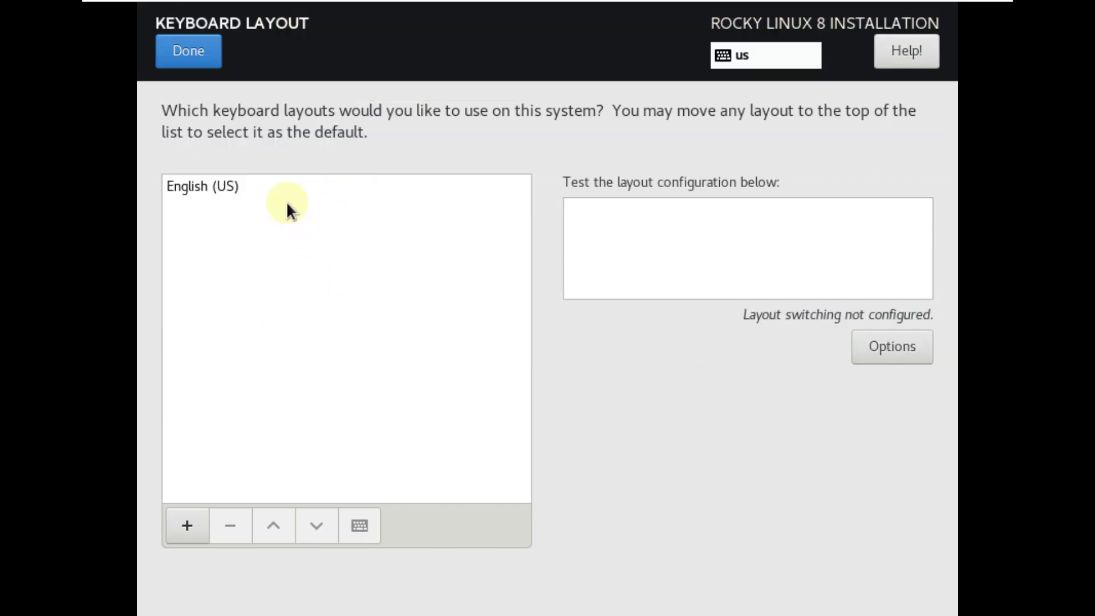
left_click(195, 42)
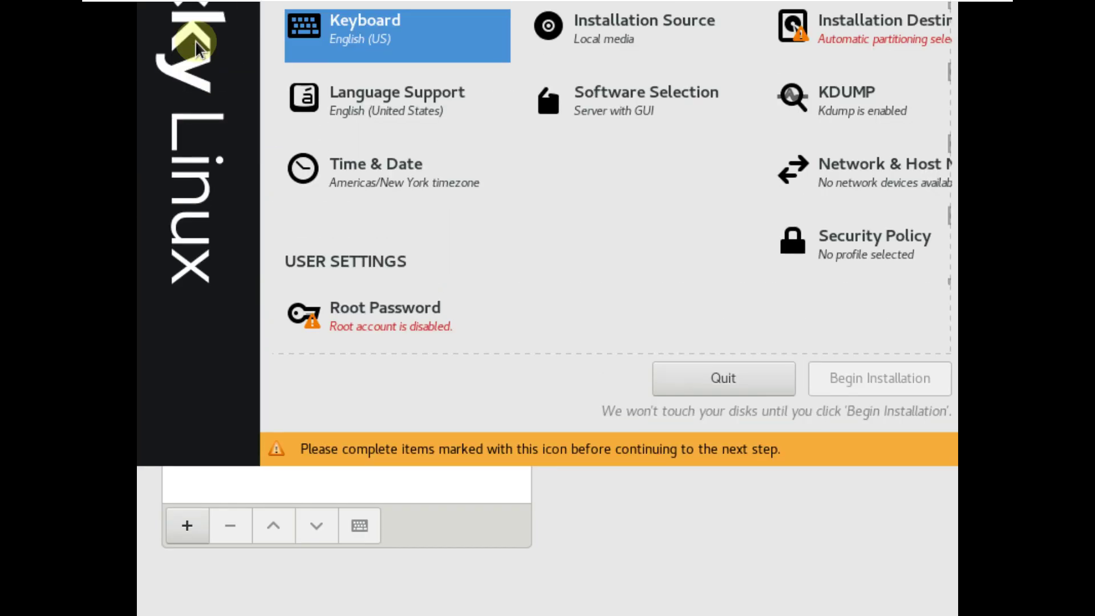
left_click(701, 188)
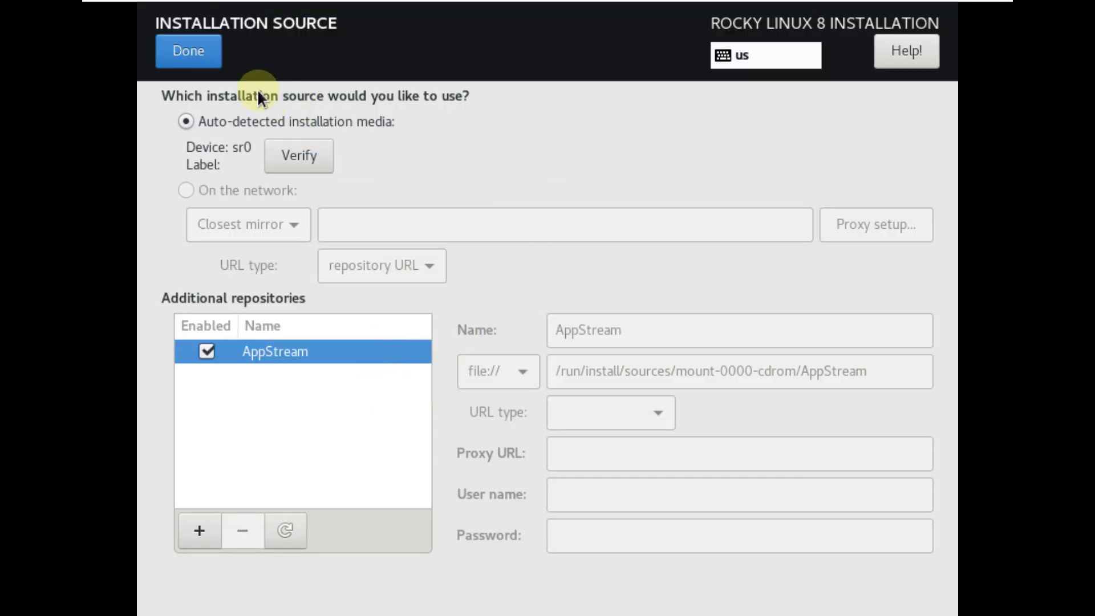
left_click(204, 60)
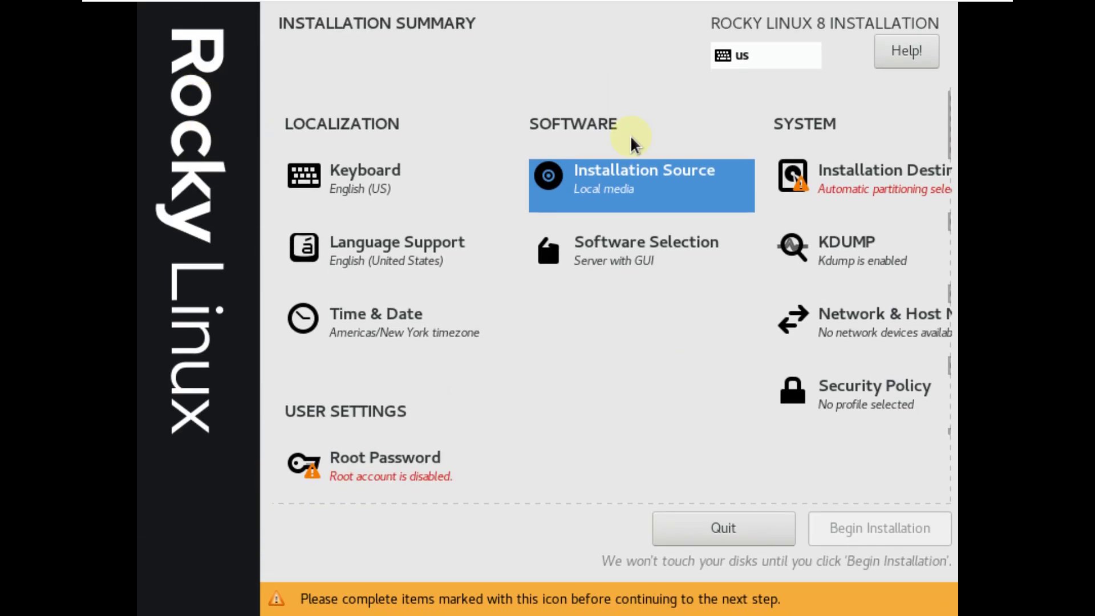
Reselect the 30 GiB virtual disk as the installation destination.
left_click(869, 170)
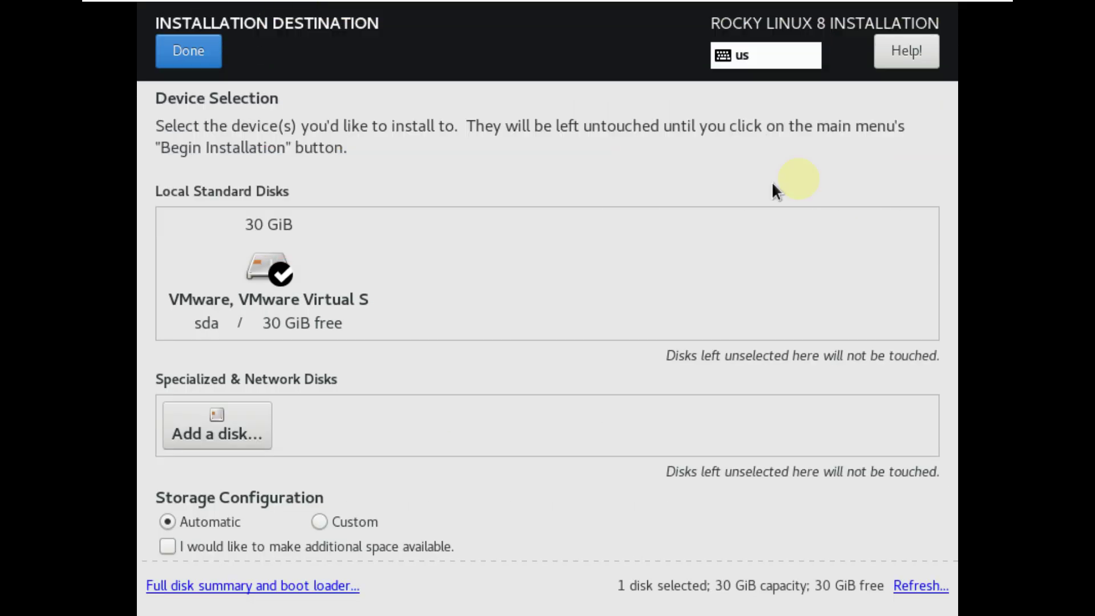
left_click(343, 318)
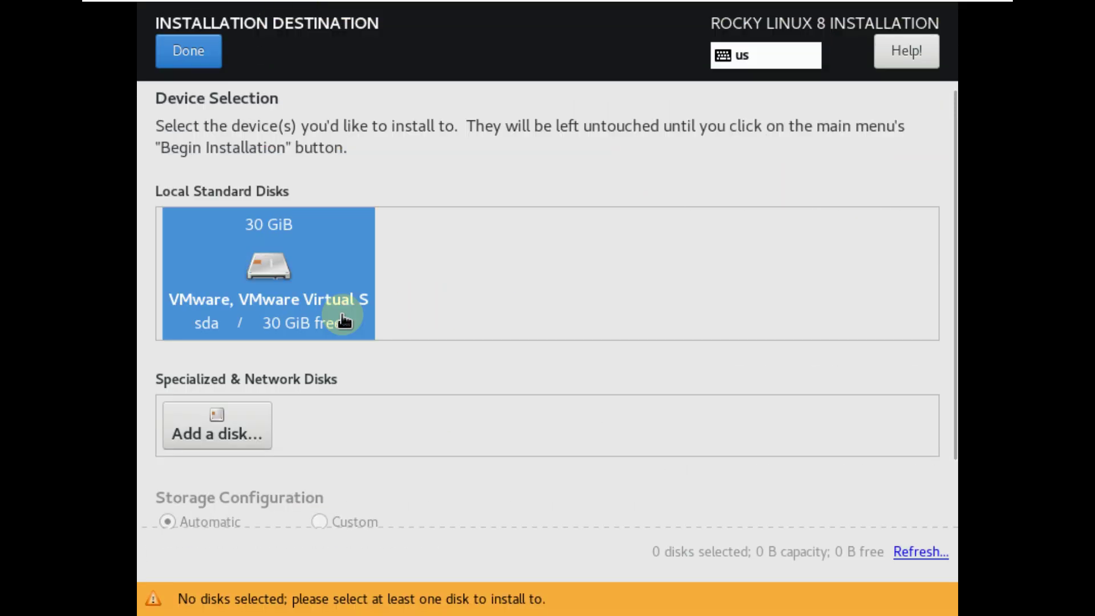
left_click(342, 319)
left_click(186, 69)
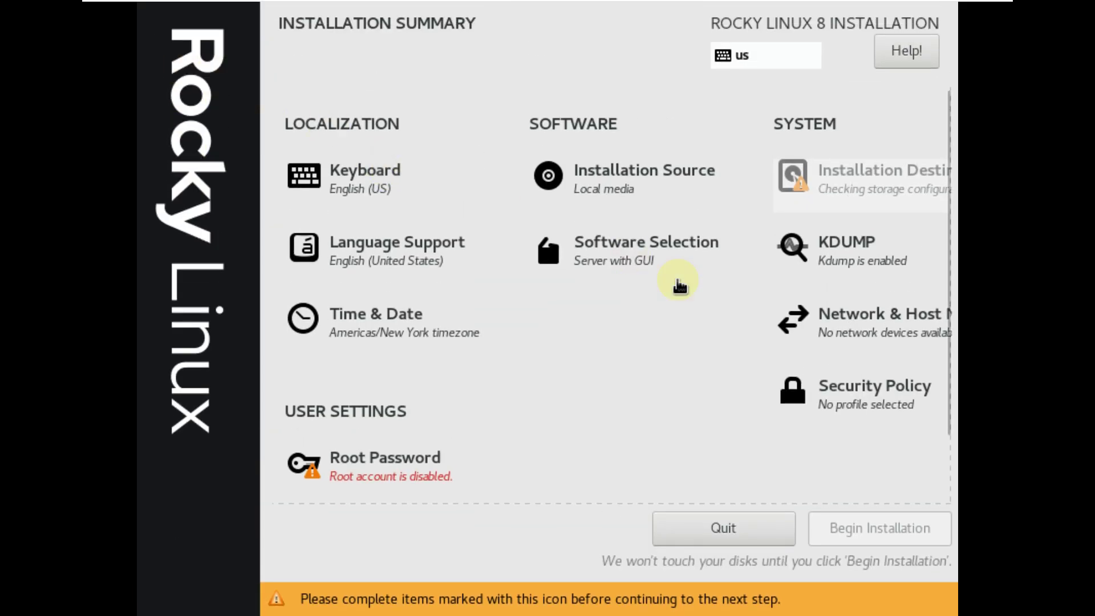
Set the timezone to Americas/Los Angeles on the Time & Date map.
left_click(404, 335)
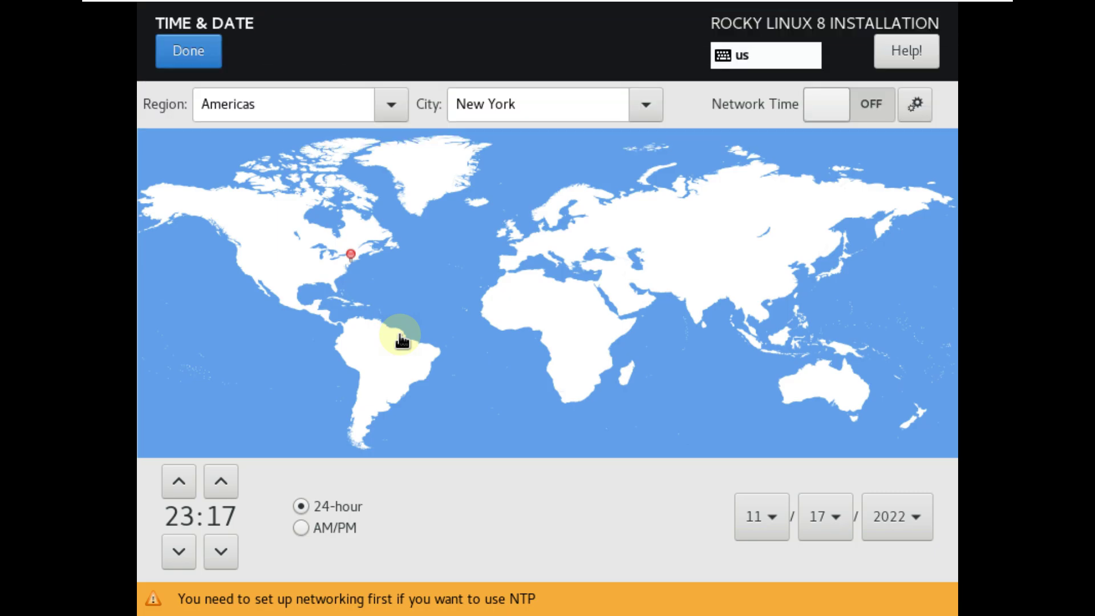
left_click(244, 281)
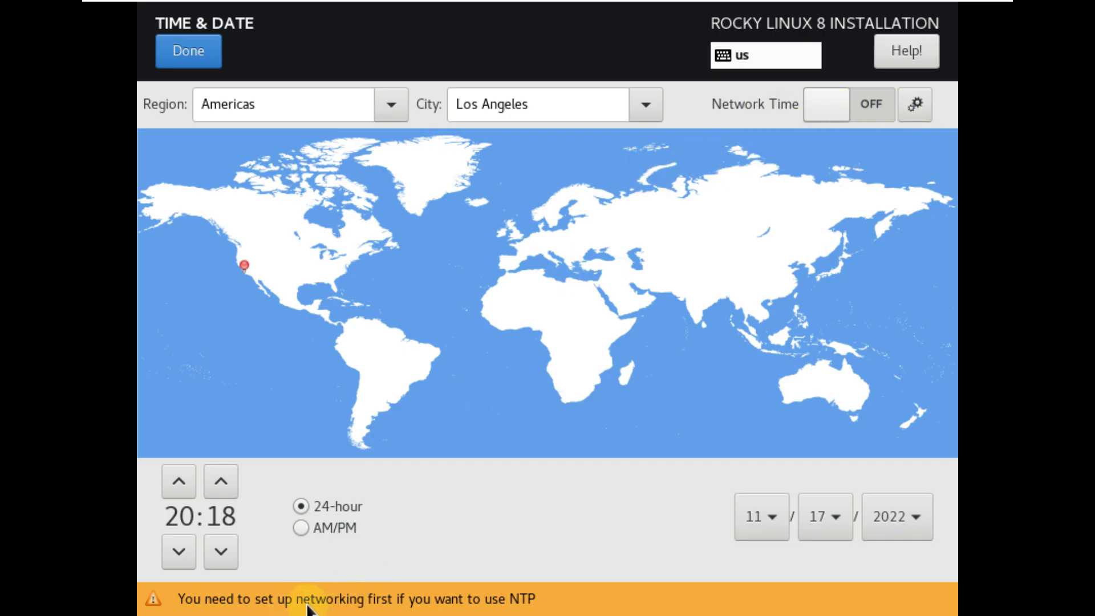
left_click(200, 52)
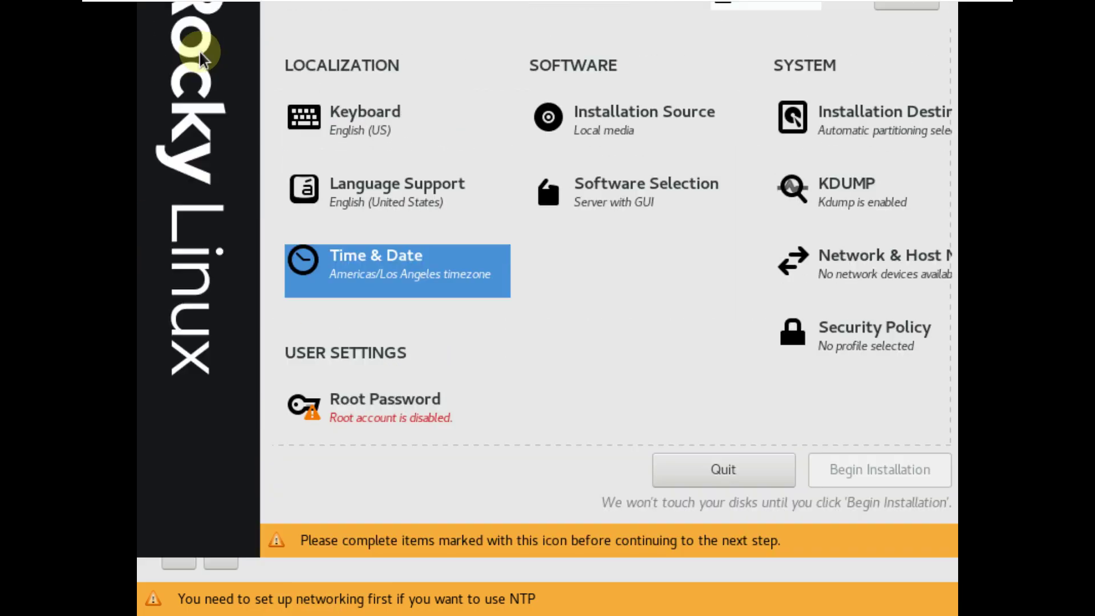
Scroll through the Server with GUI add-ons list without checking any.
left_click(644, 249)
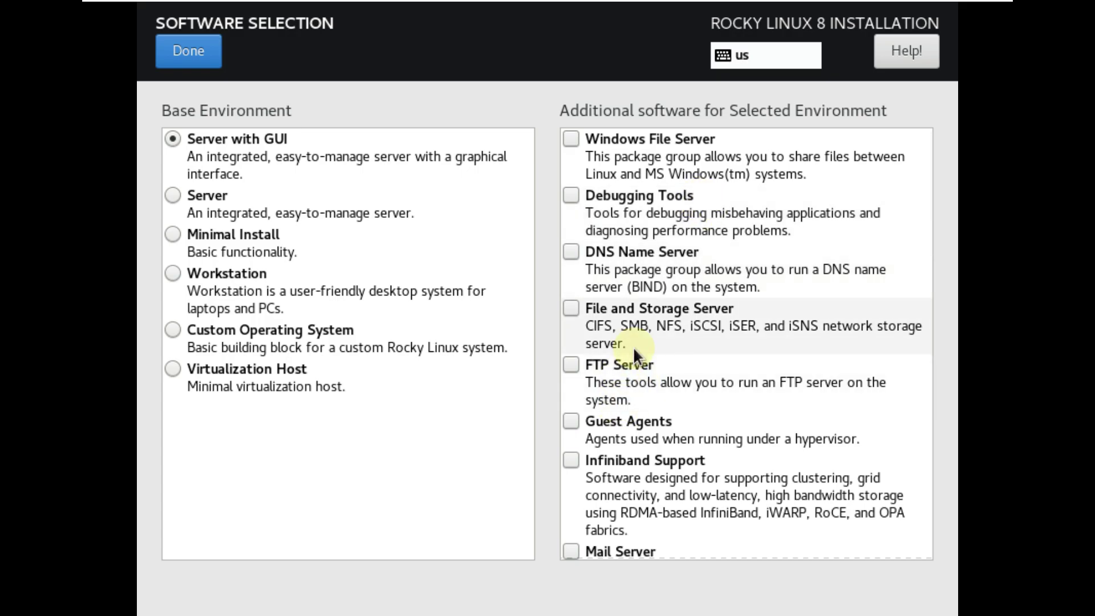
scroll(633, 347, "down", 1)
scroll(633, 347, "down", 5)
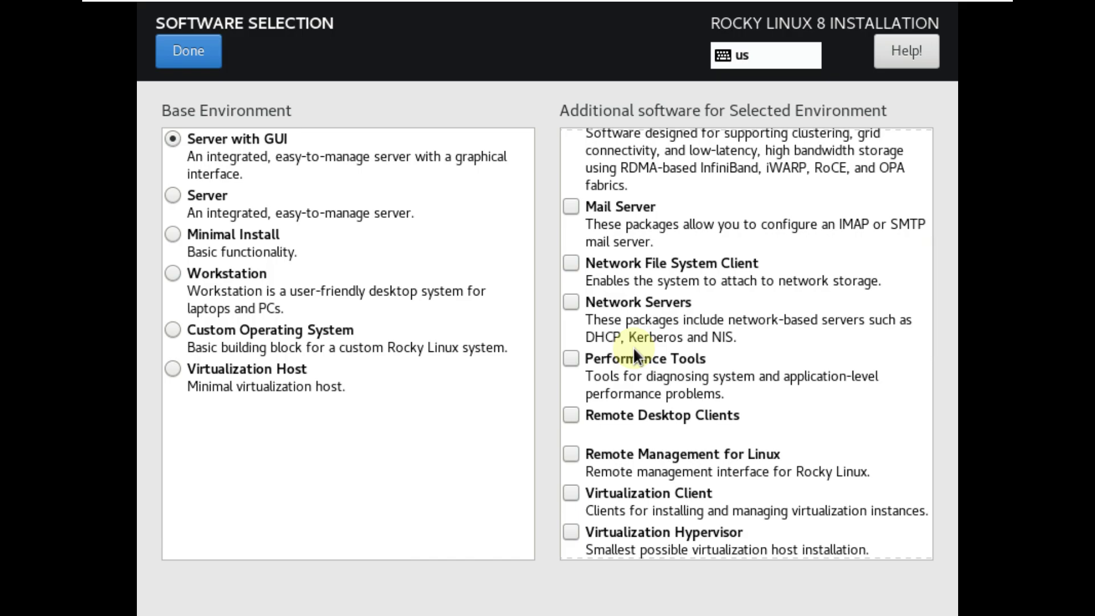
scroll(633, 346, "down", 2)
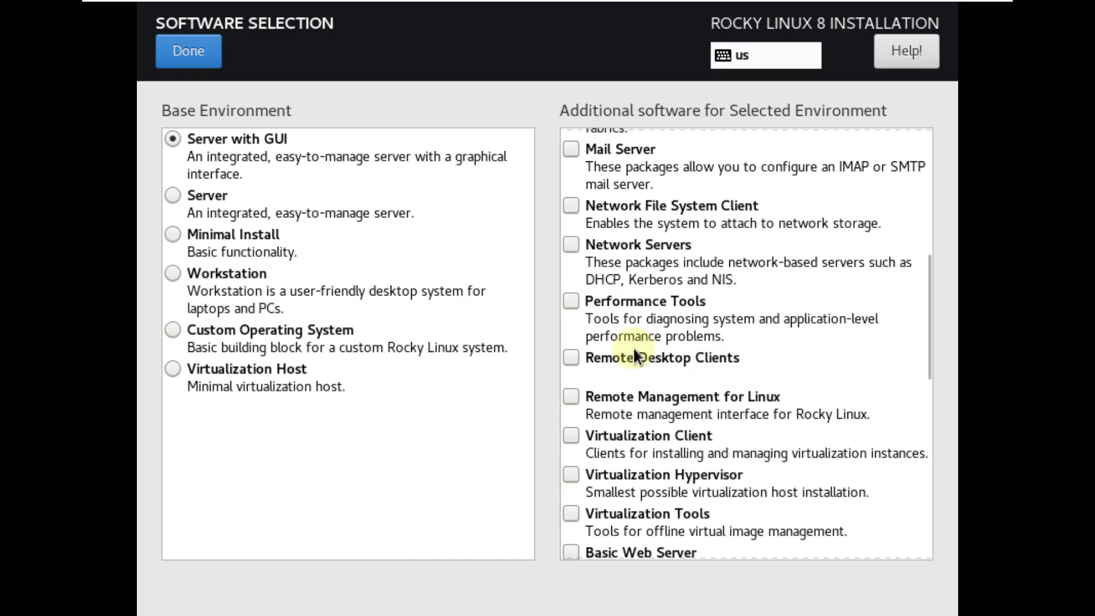
scroll(632, 347, "down", 2)
scroll(633, 347, "down", 3)
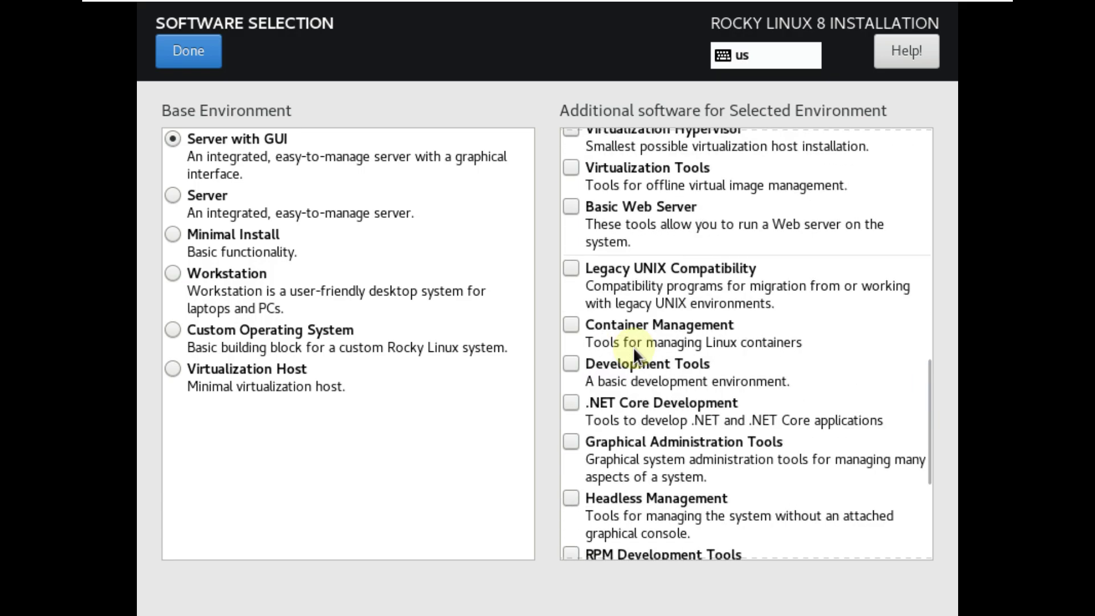
scroll(633, 347, "down", 3)
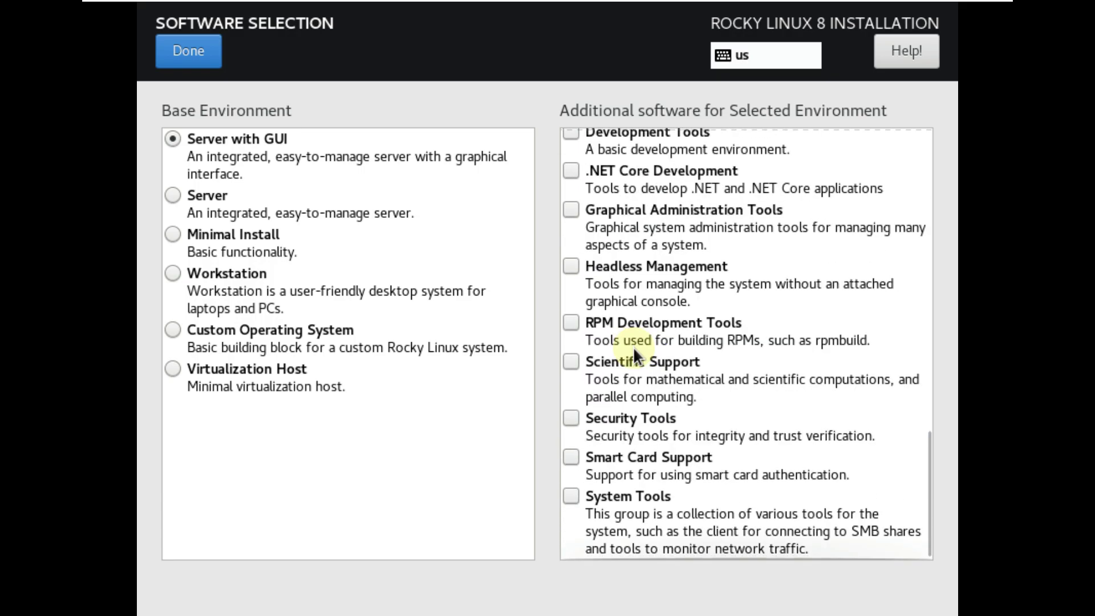
Keep Server with GUI, then add a Bridge device under Network & Host Name.
left_click(172, 68)
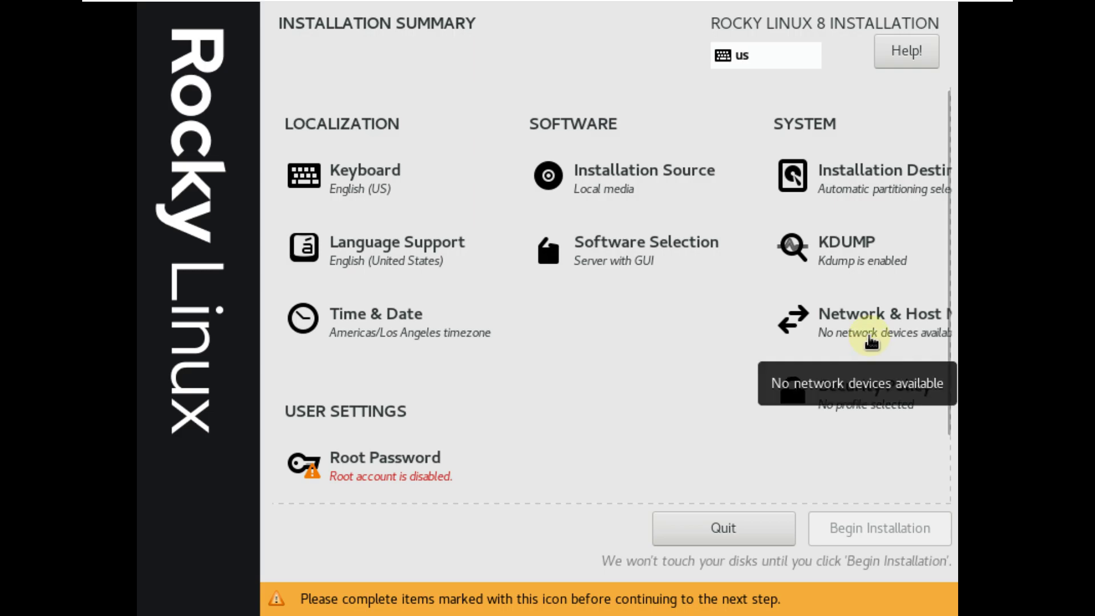
left_click(871, 342)
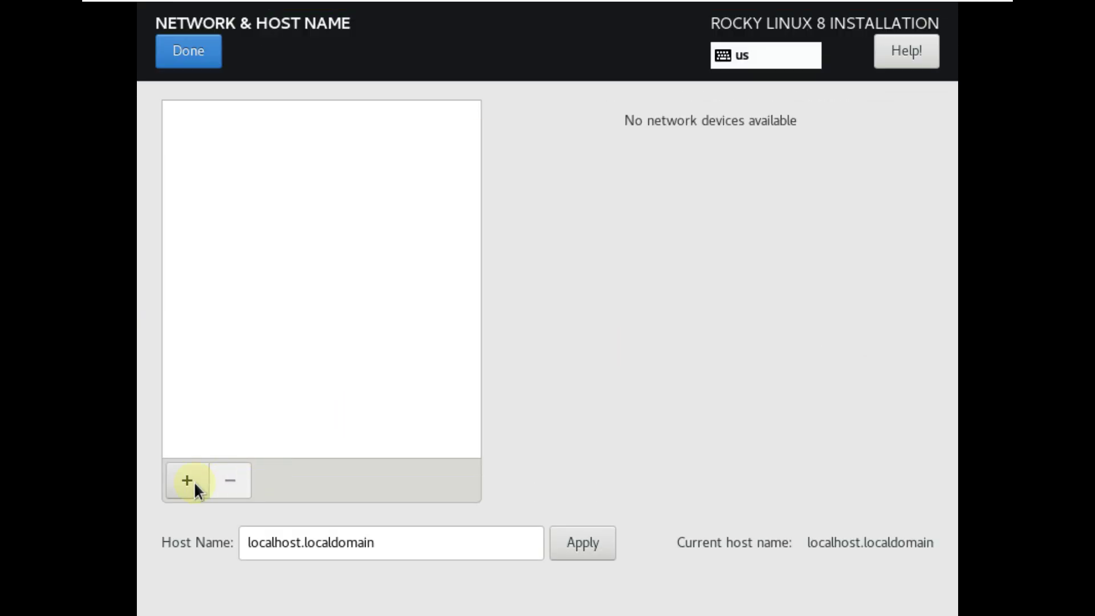
left_click(194, 483)
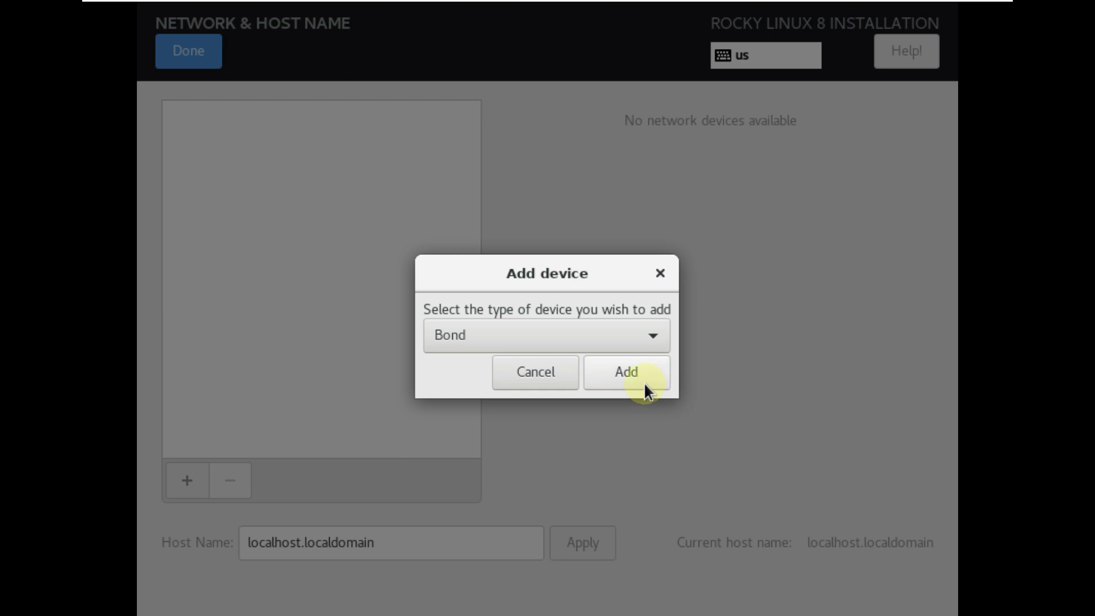
left_click(603, 343)
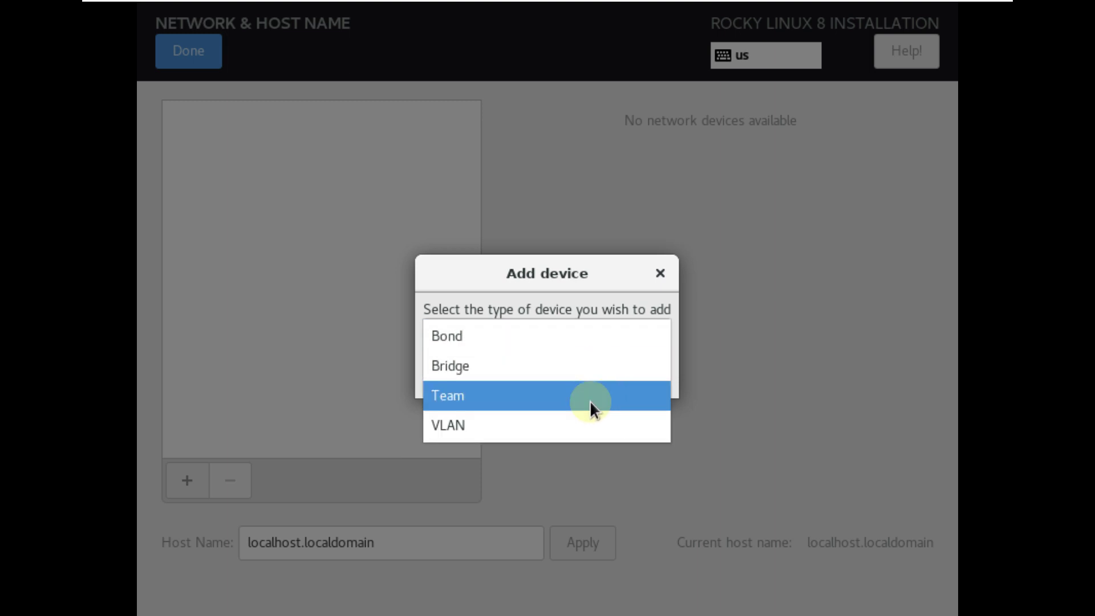
left_click(583, 359)
left_click(642, 362)
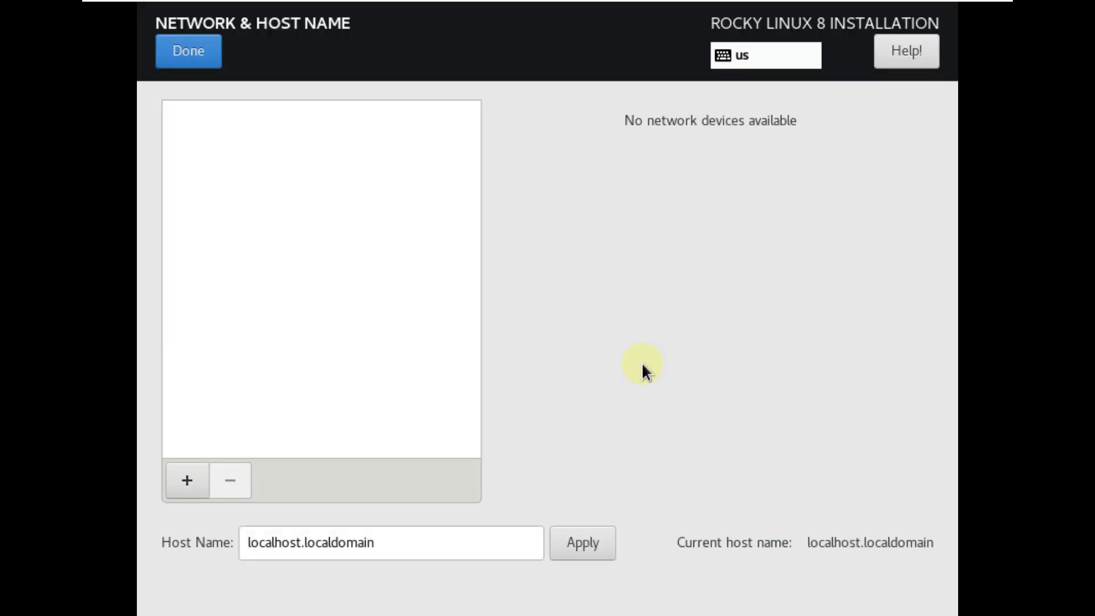
Review the bridge's General, Proxy, IPv4 and IPv6 settings, then close the editor.
left_click(484, 104)
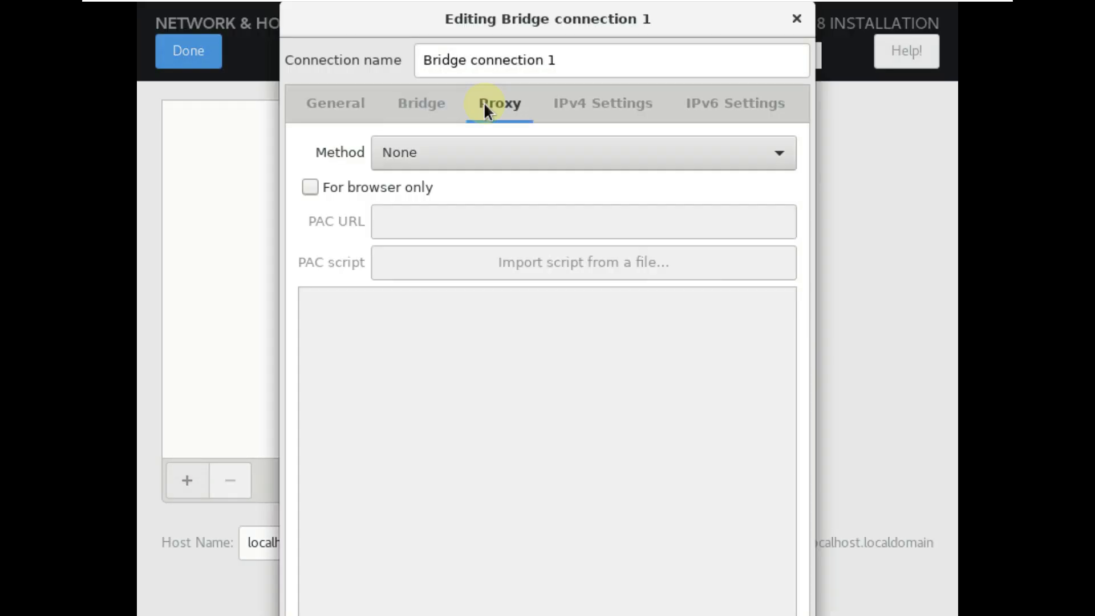
left_click(369, 109)
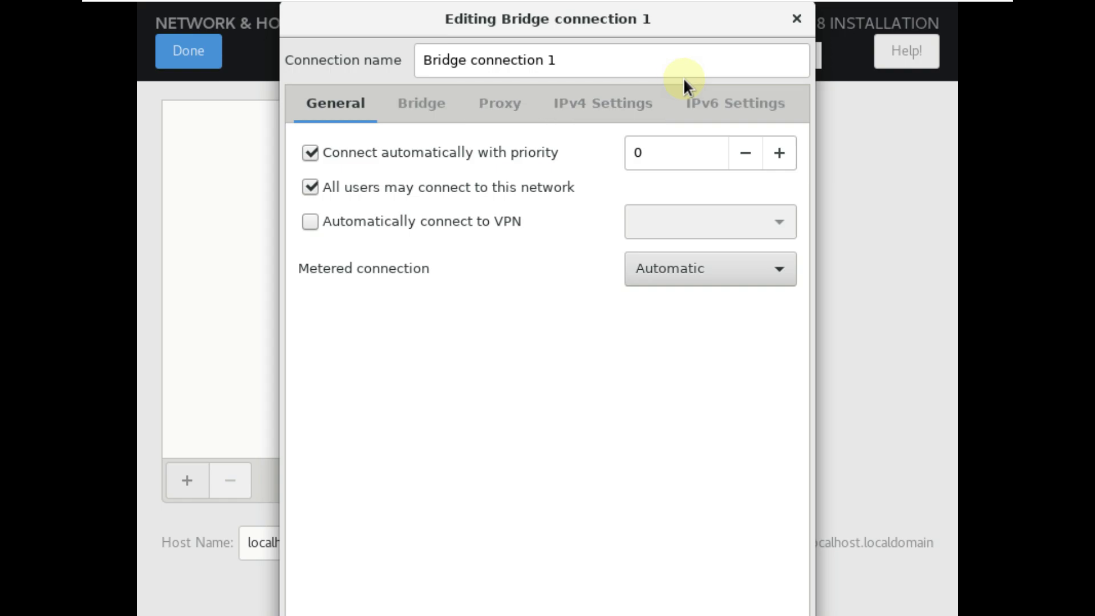
left_click(623, 111)
left_click(693, 105)
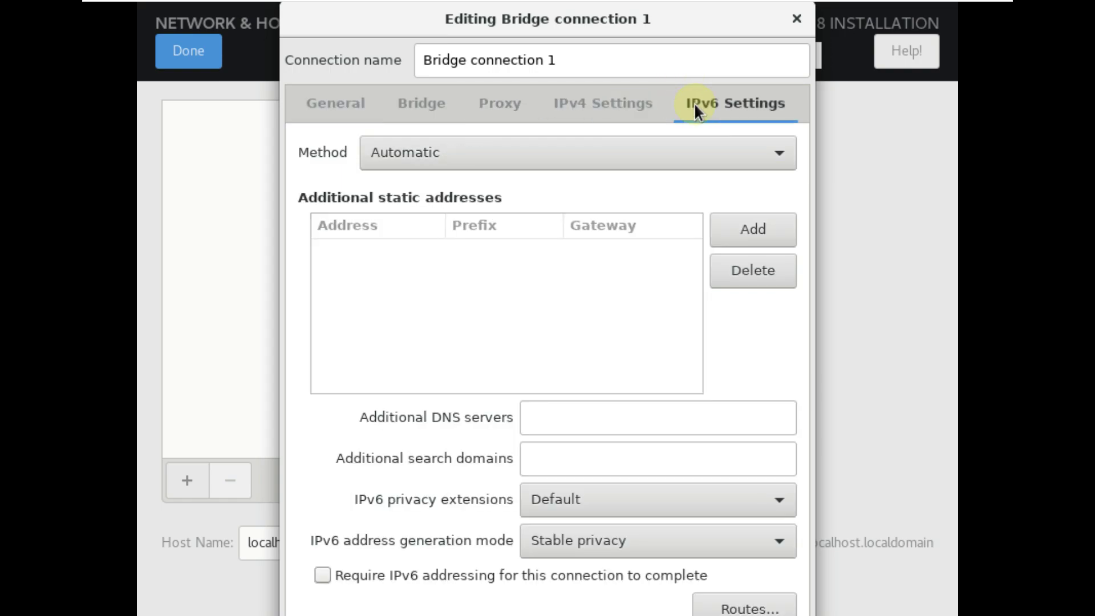
left_click(511, 94)
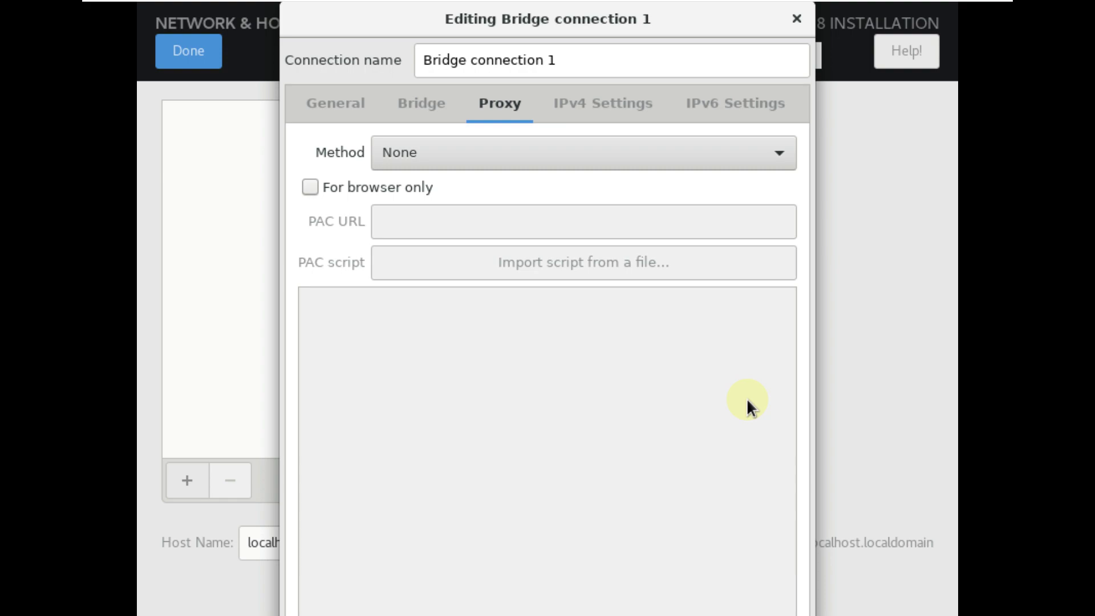
key("Tab")
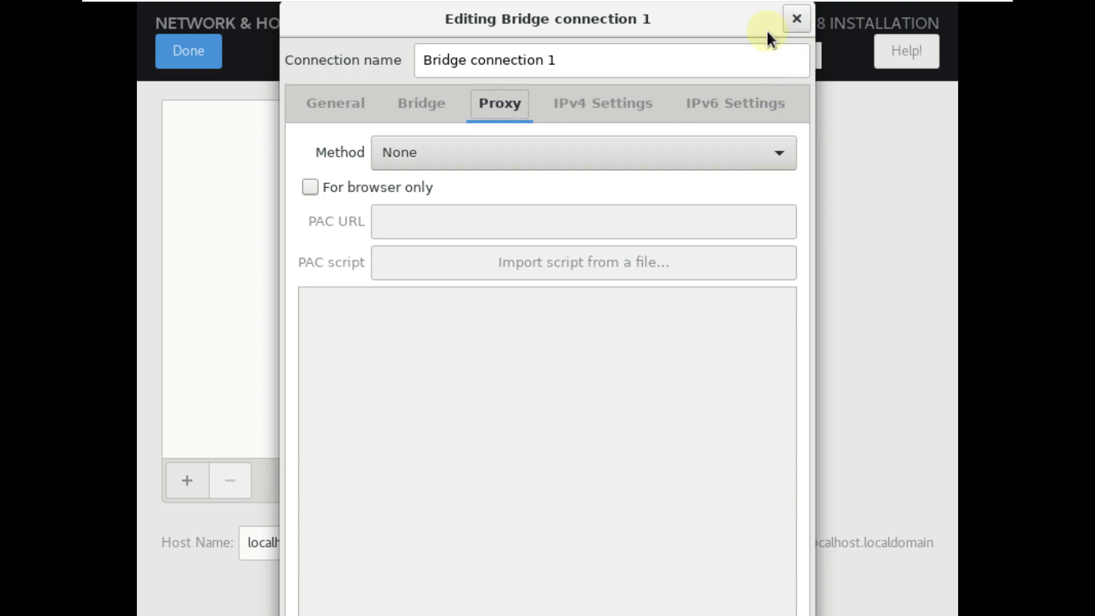
left_click(358, 103)
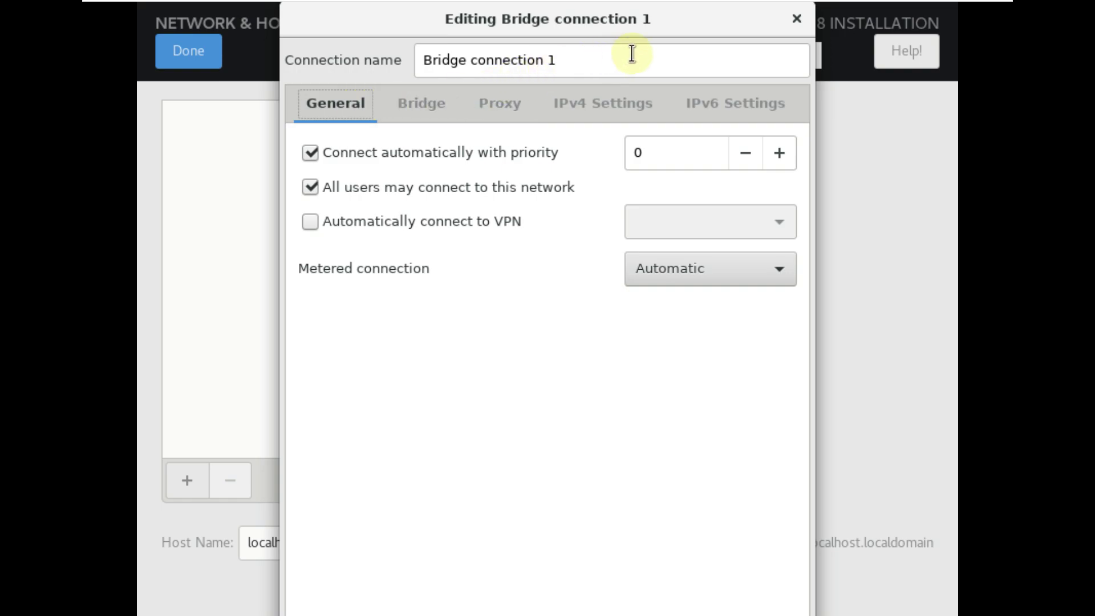
left_click(795, 19)
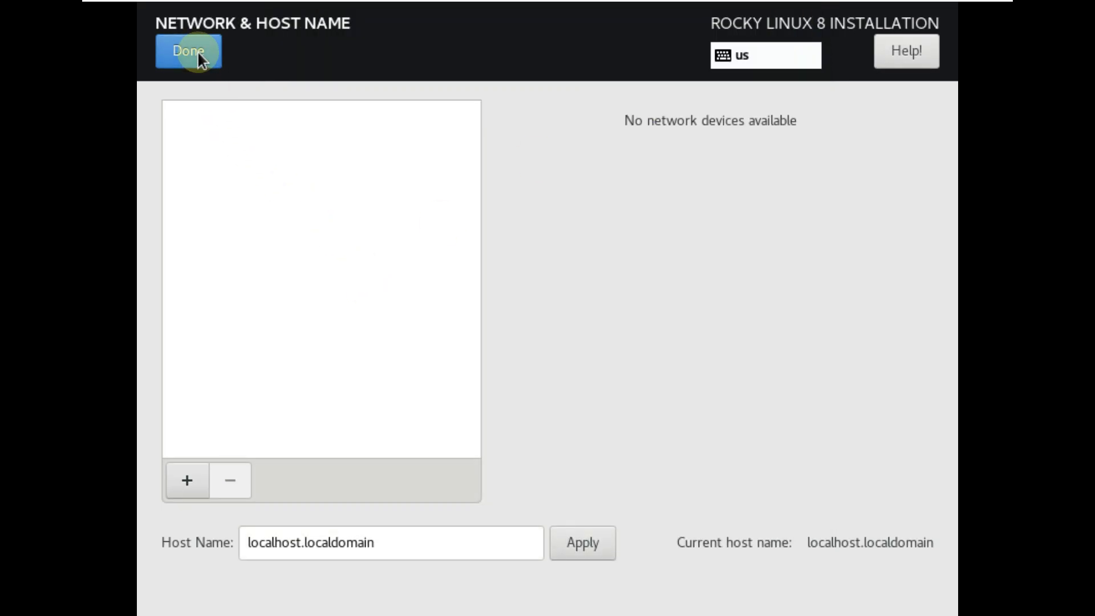
Add a Bridge again, inspect its Hello time and Max age fields, and close without saving.
left_click(188, 481)
left_click(447, 338)
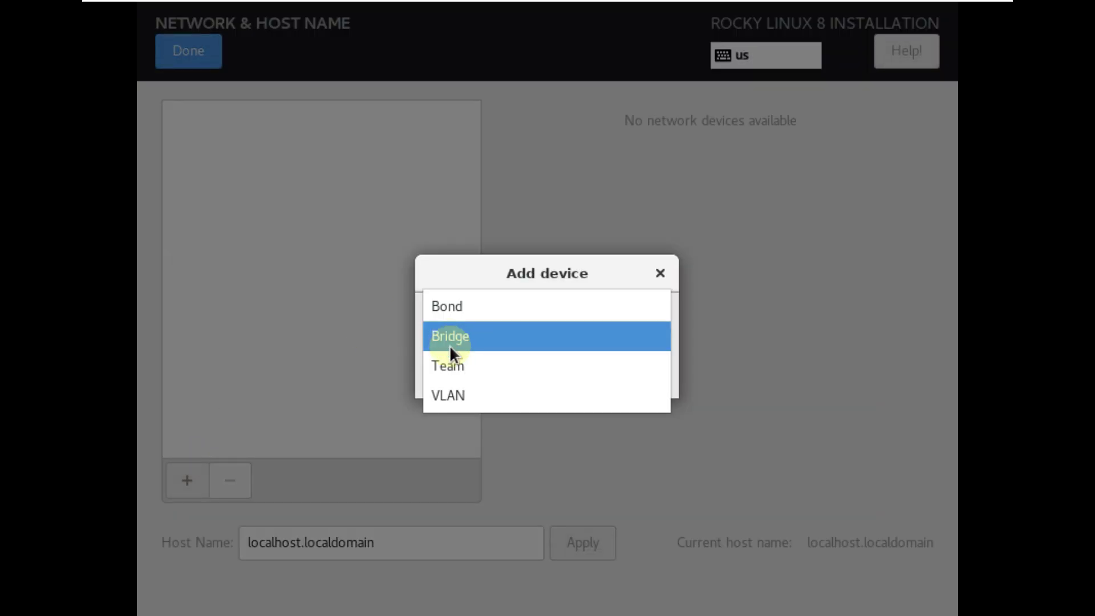
left_click(662, 272)
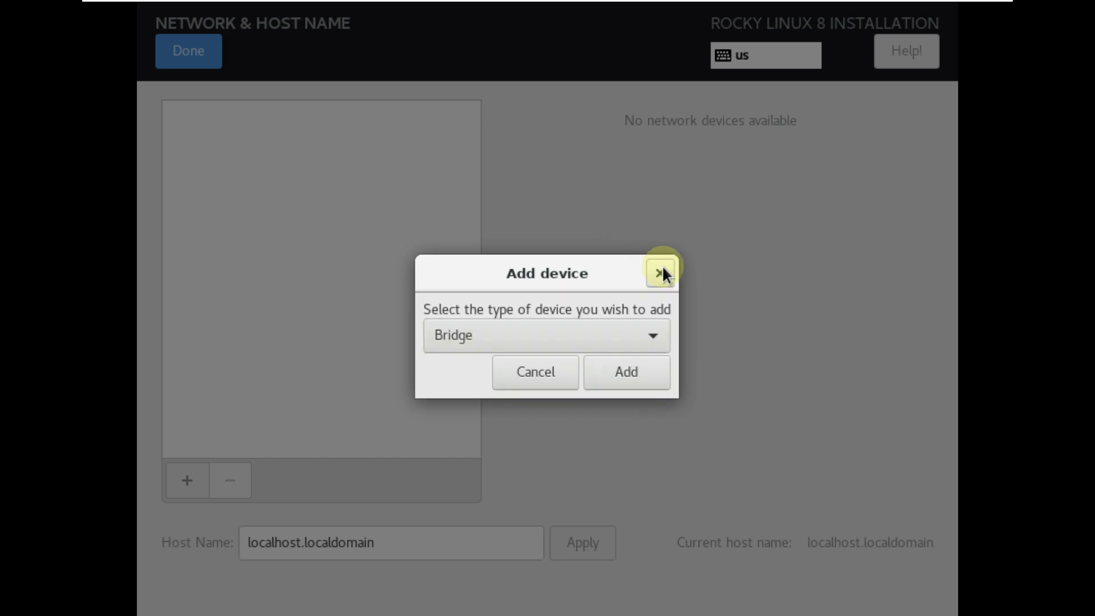
left_click(660, 272)
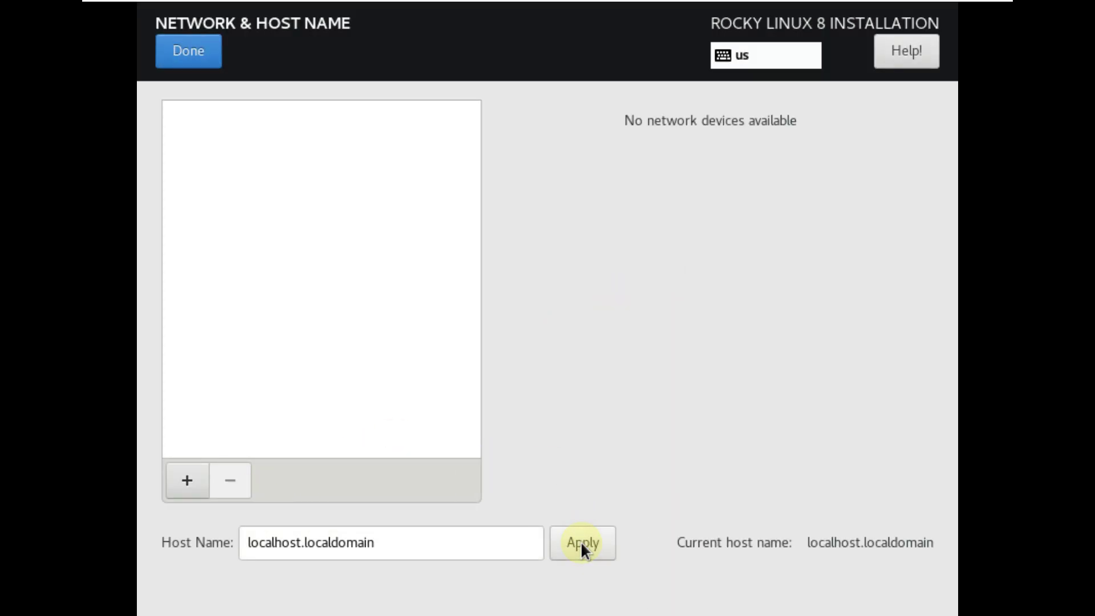
left_click(193, 484)
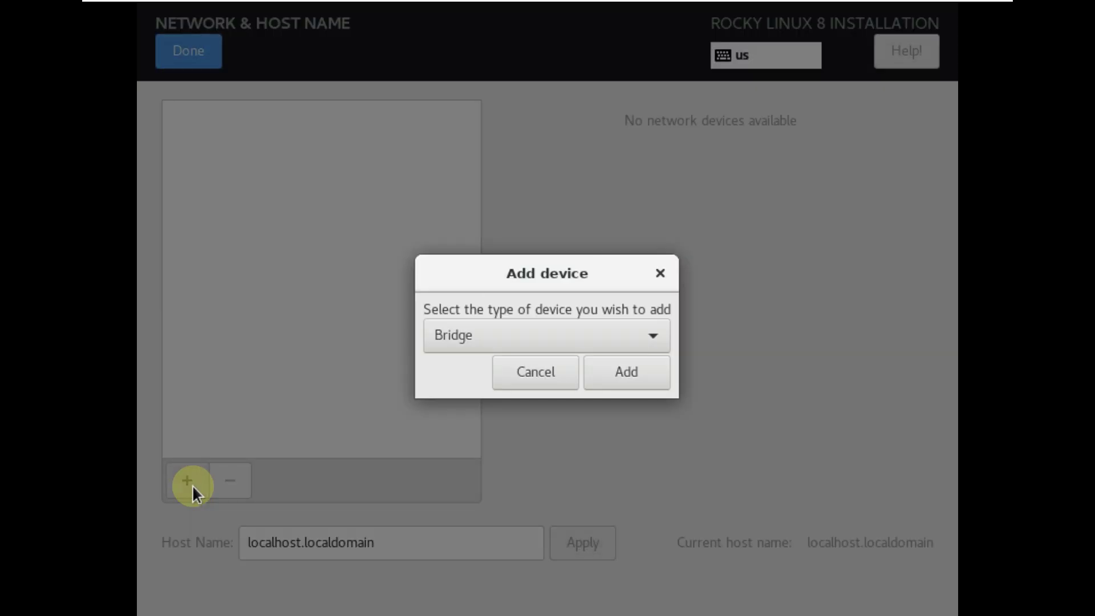
left_click(608, 362)
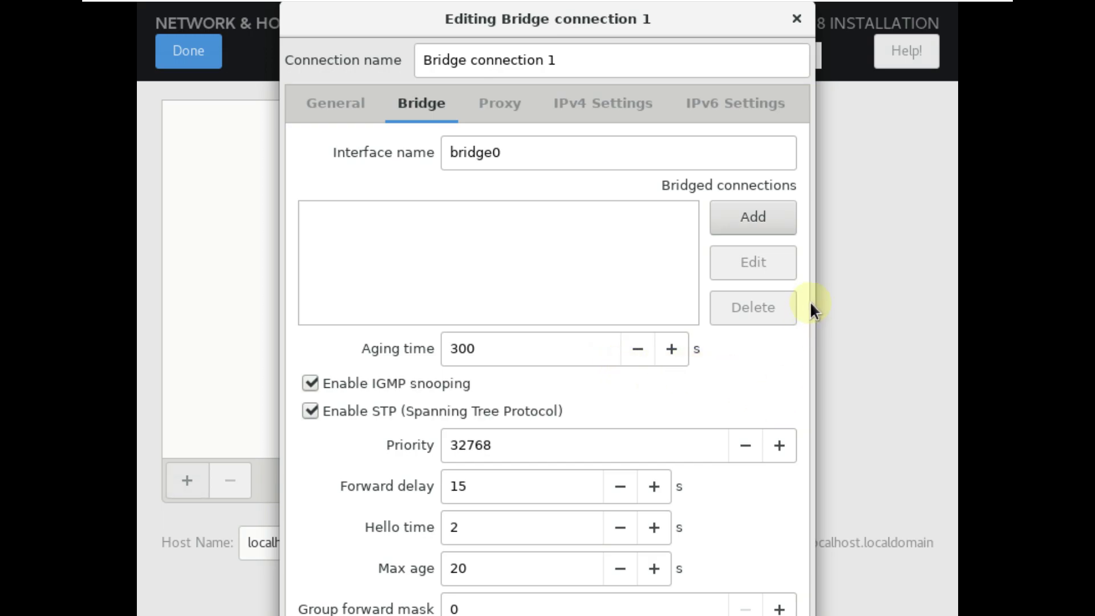
left_click_drag(658, 27, 700, 135)
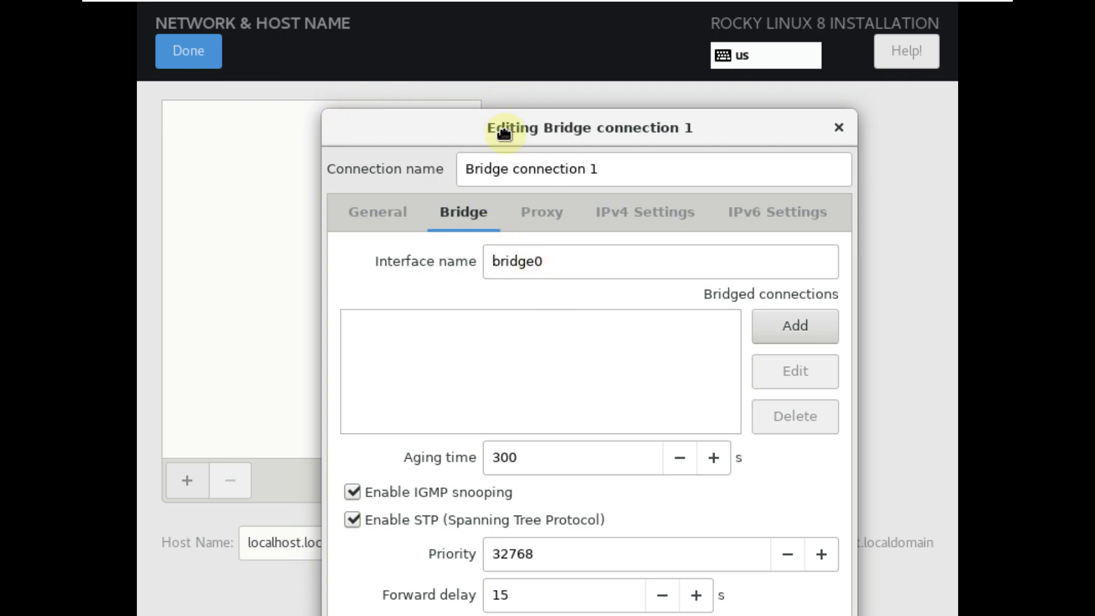
left_click_drag(505, 121, 501, 37)
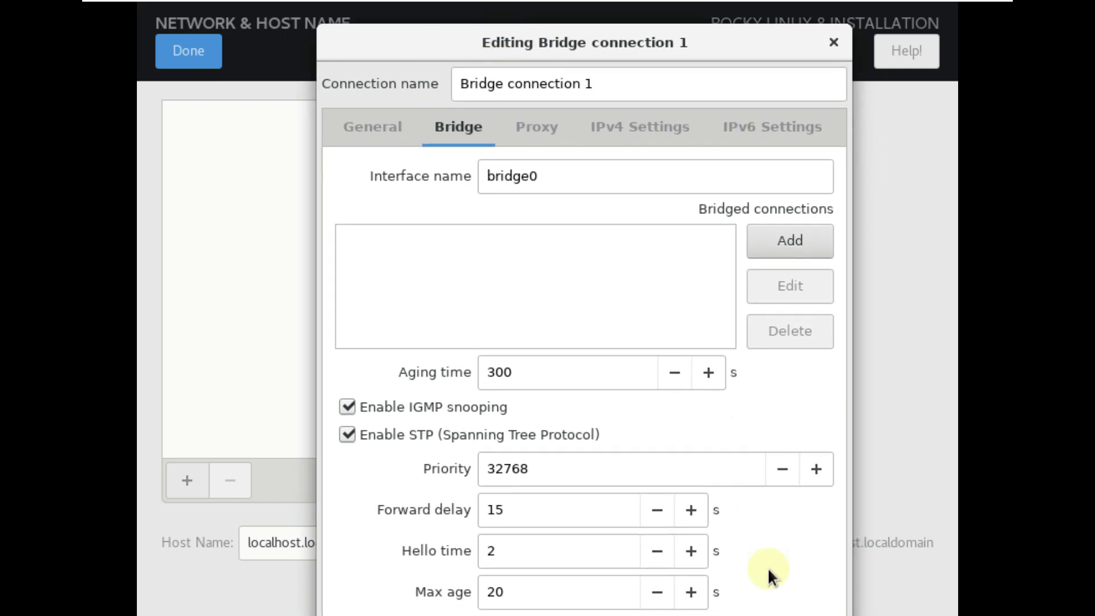
left_click(829, 41)
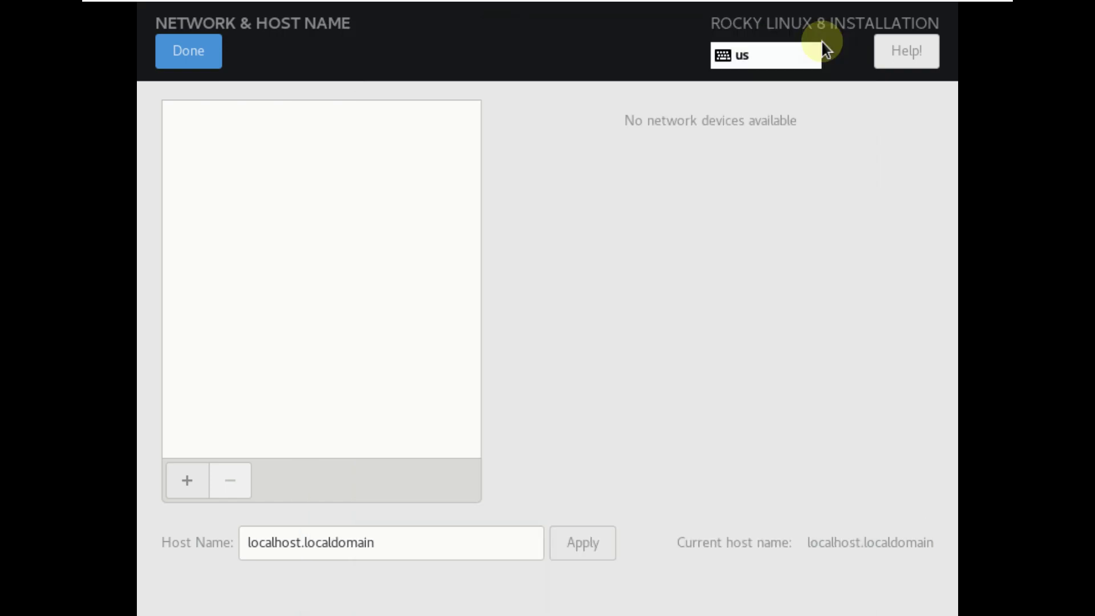
Enter and confirm a short root password, accepting it despite the warning.
left_click(203, 51)
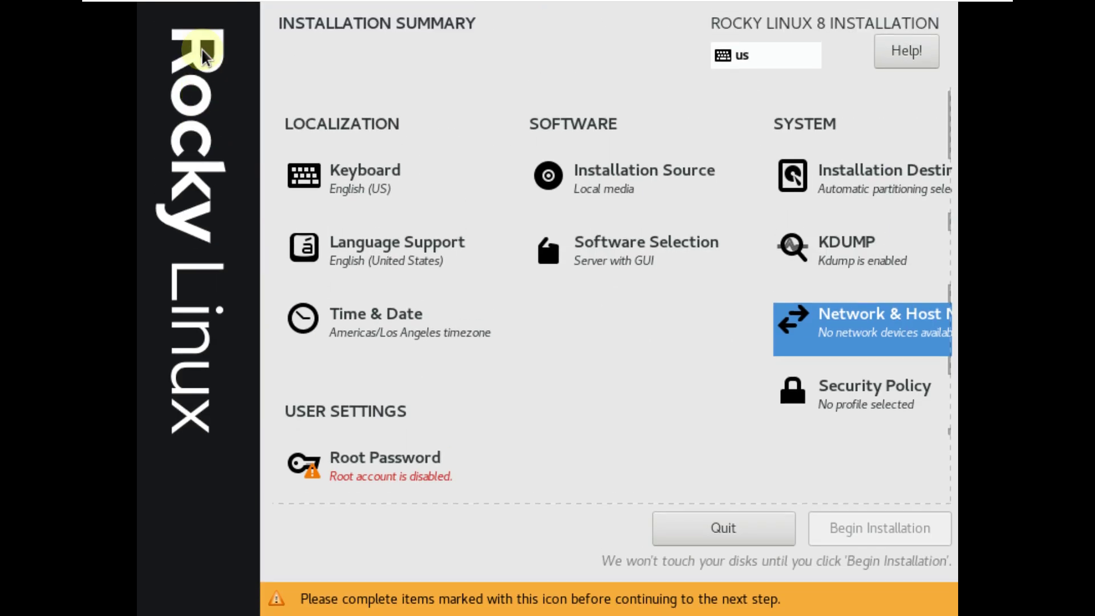
scroll(516, 273, "down", 2)
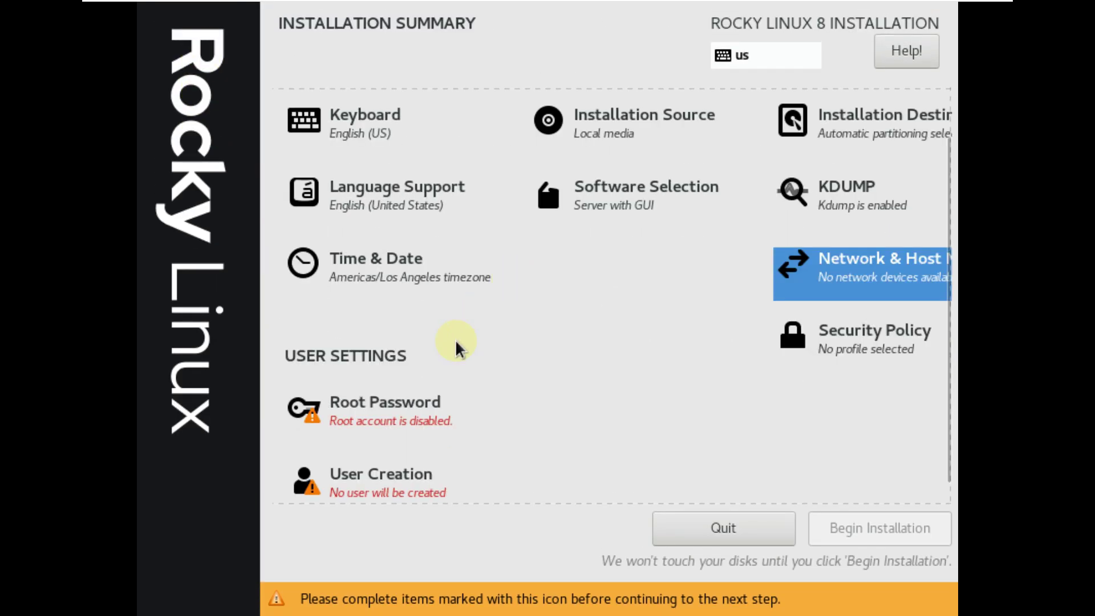
left_click(400, 394)
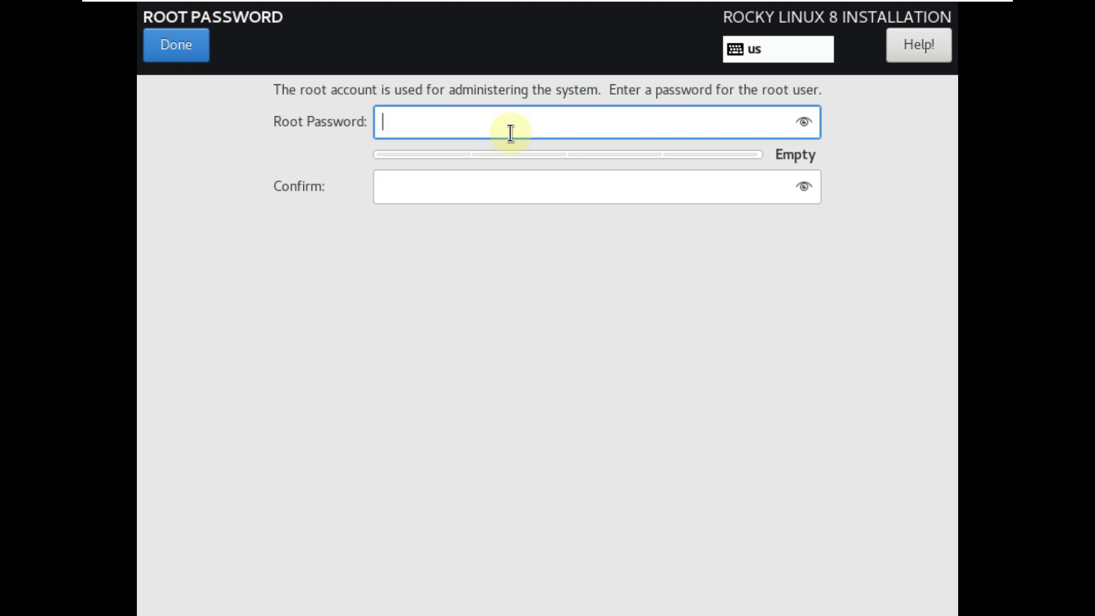
type("•••••")
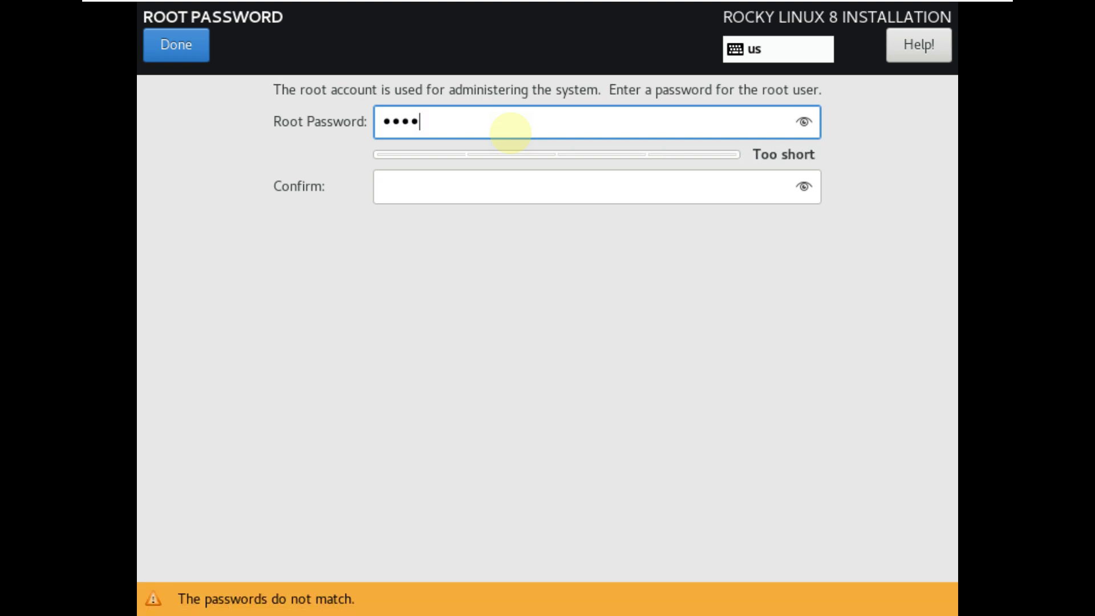
left_click(797, 130)
left_click(670, 184)
type("12345")
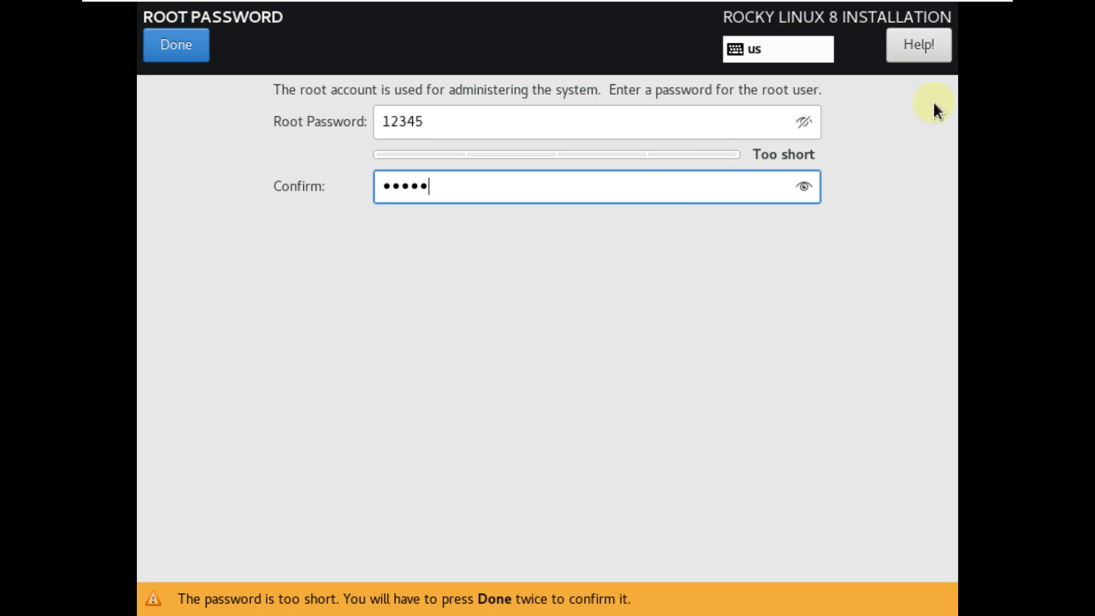
left_click(802, 187)
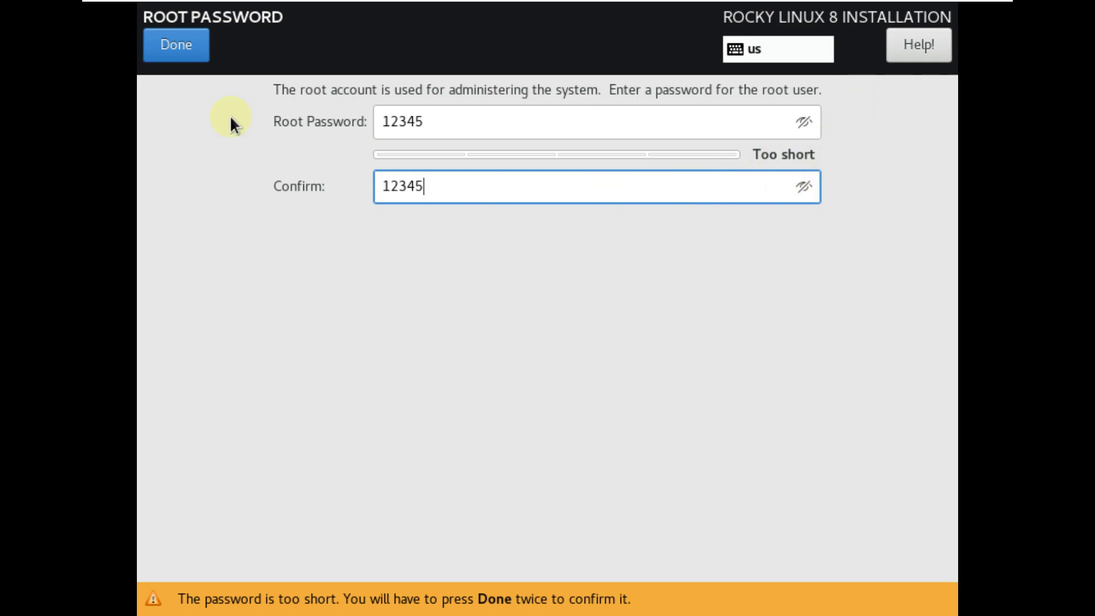
left_click(184, 49)
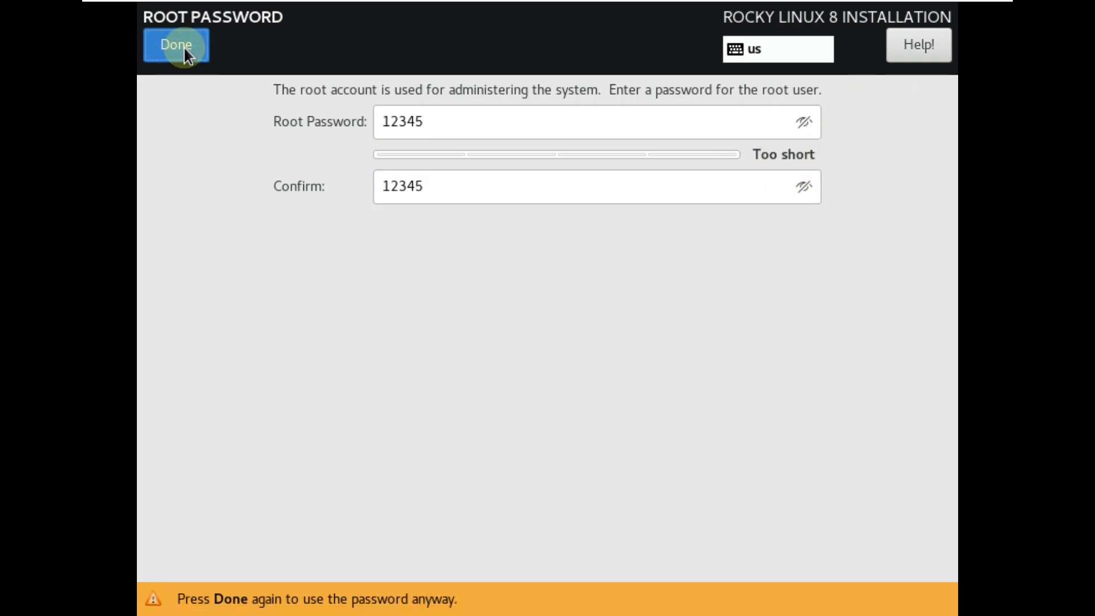
left_click(183, 49)
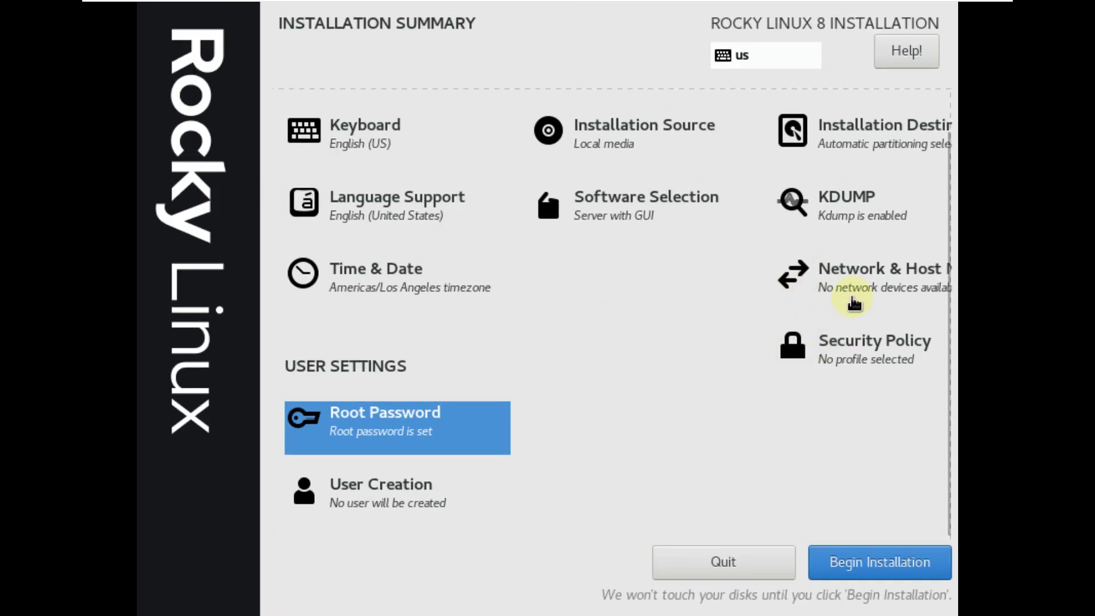
left_click(833, 346)
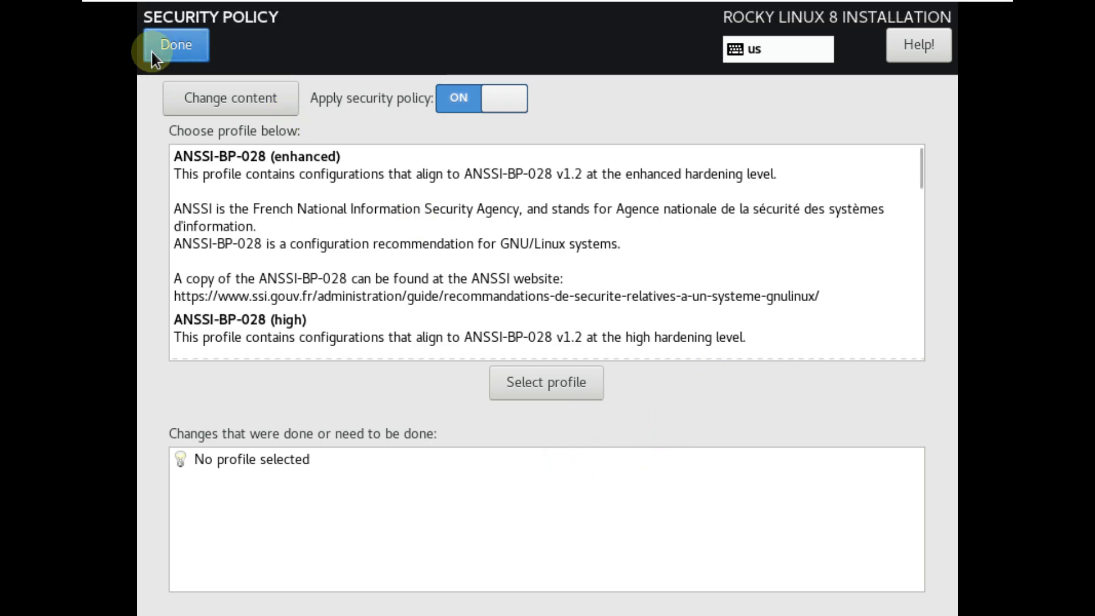
scroll(211, 201, "down", 3)
scroll(211, 205, "down", 20)
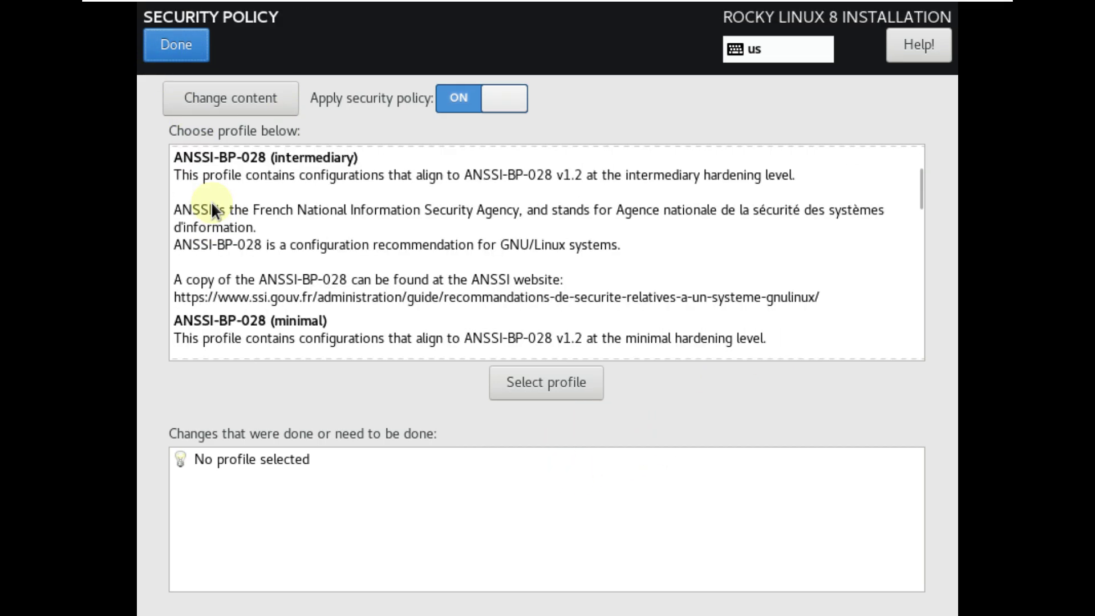
scroll(211, 204, "down", 8)
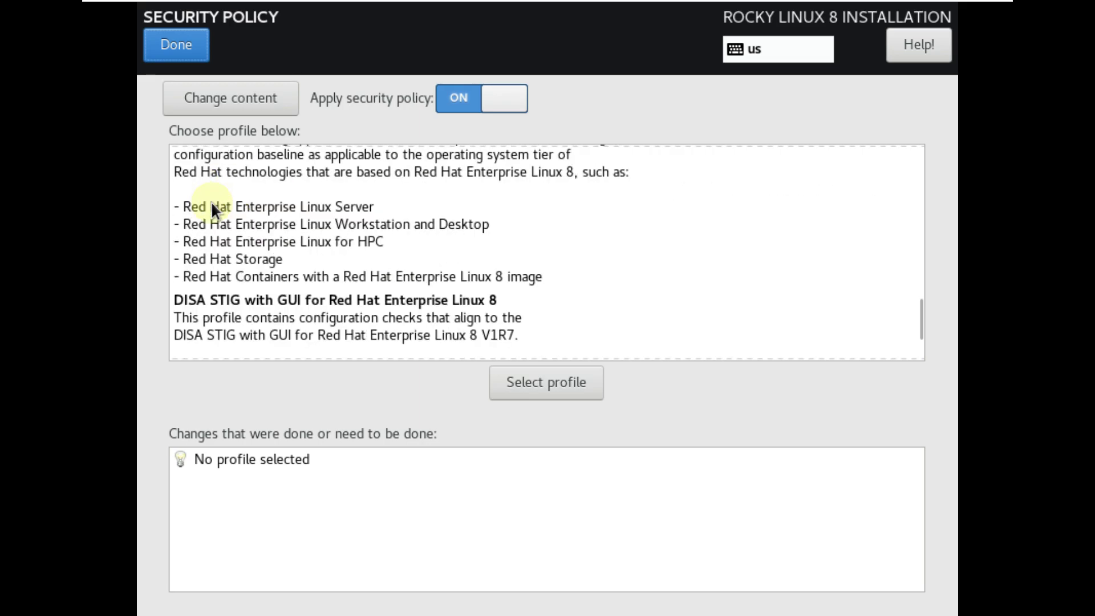
left_click(173, 53)
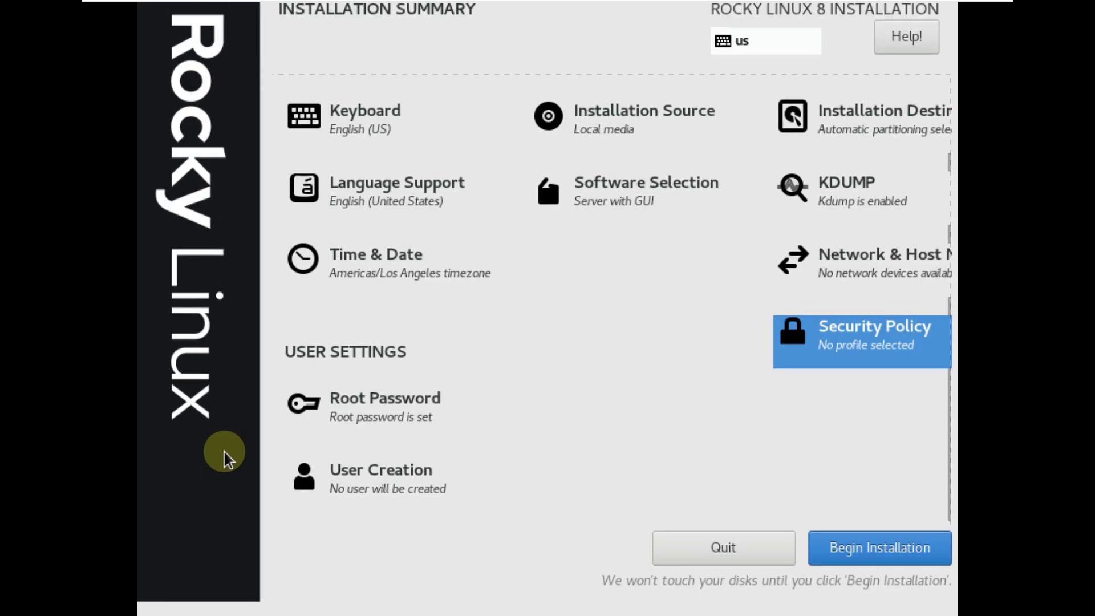
Create administrator user 'linux' and enter and confirm its password.
left_click(395, 493)
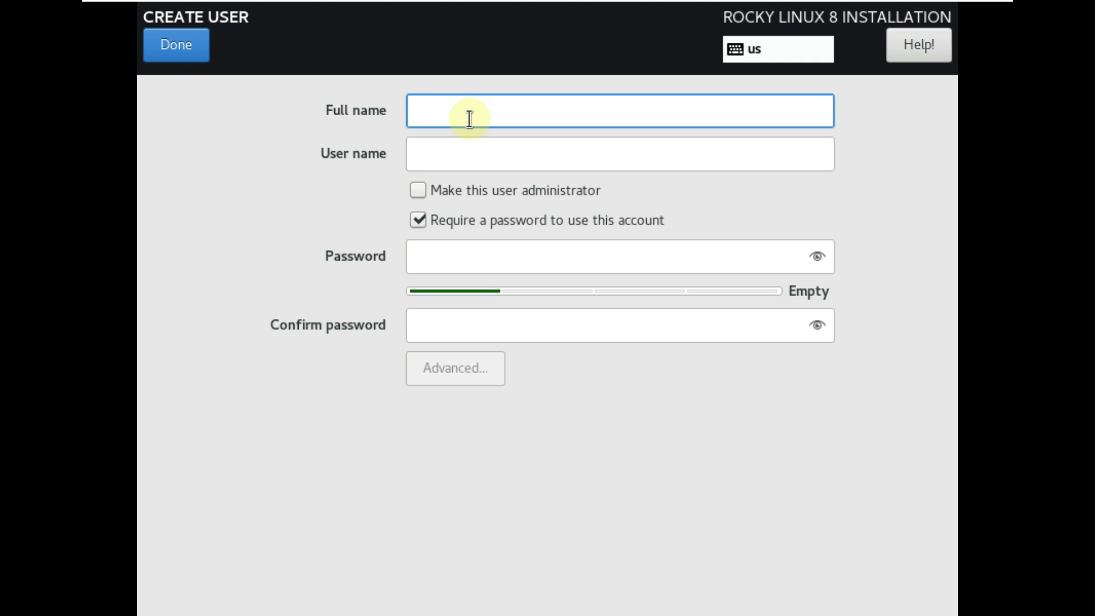
type("linux")
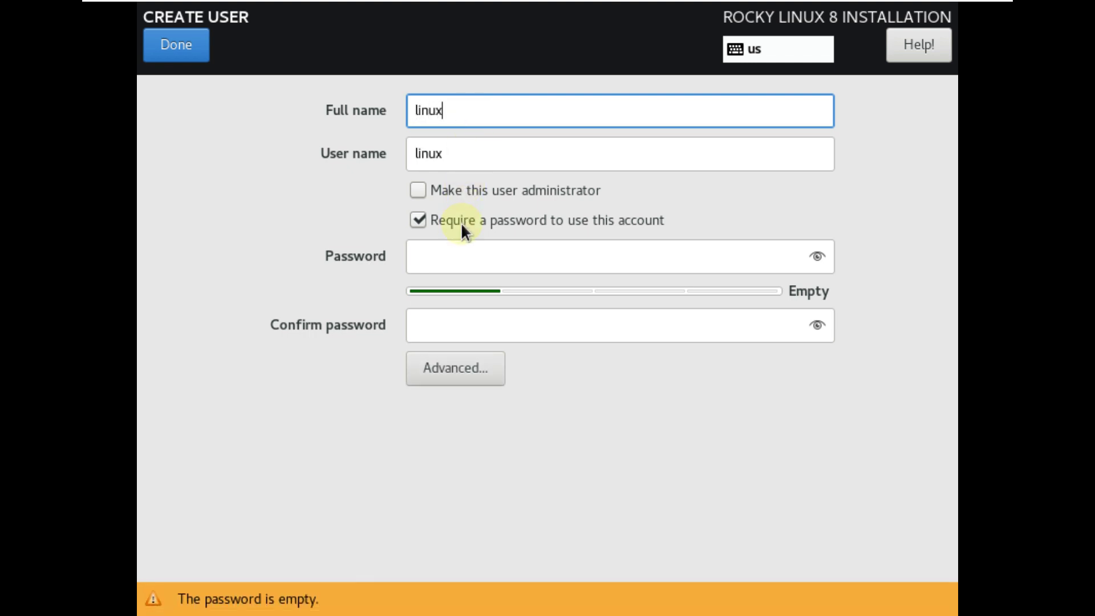
left_click(452, 188)
left_click(456, 248)
type("linux")
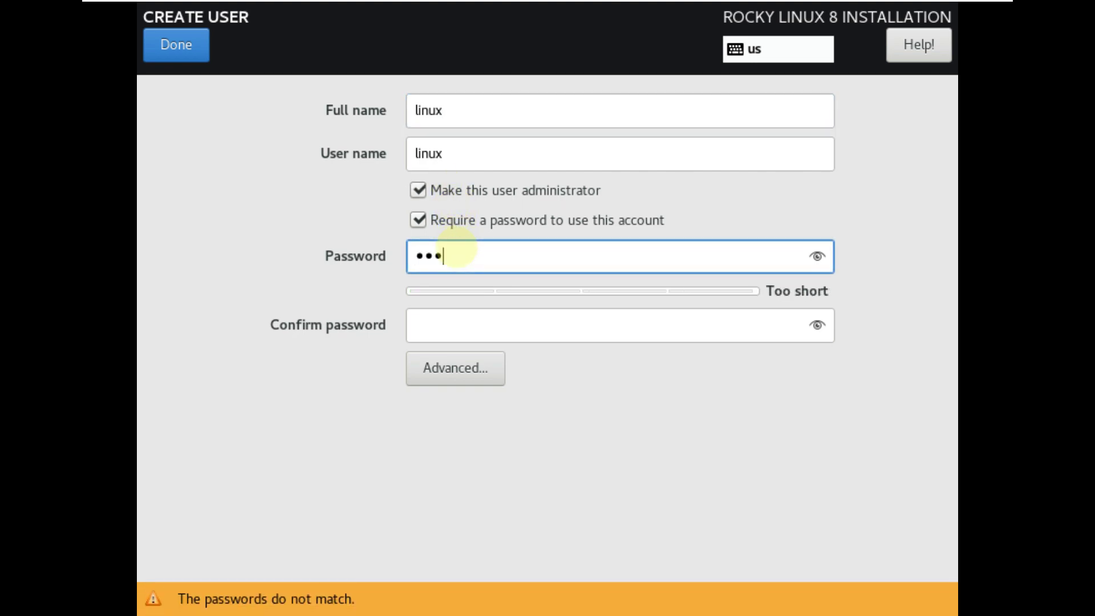
left_click(460, 313)
type("lin")
key("BackSpace")
key("BackSpace")
key("BackSpace")
type("linux")
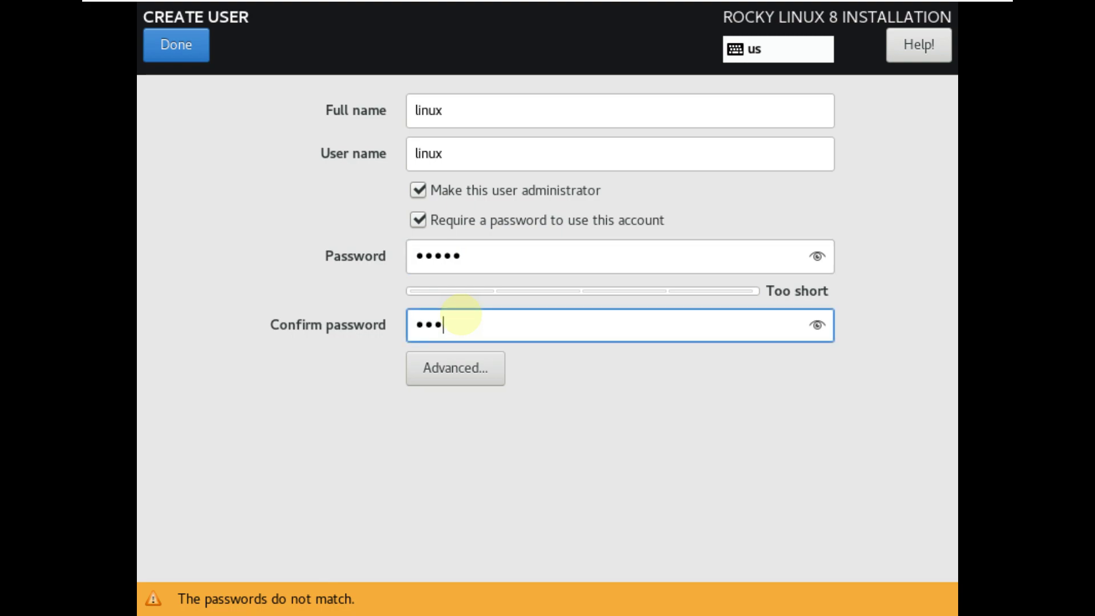
Save the Advanced user configuration and accept the short password.
left_click(463, 370)
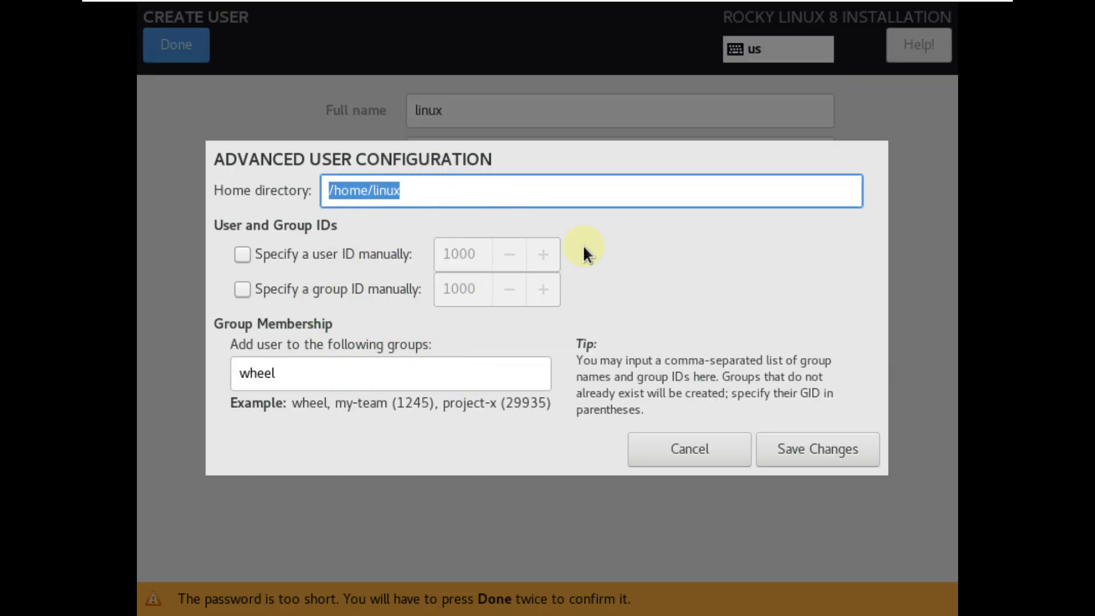
left_click(825, 446)
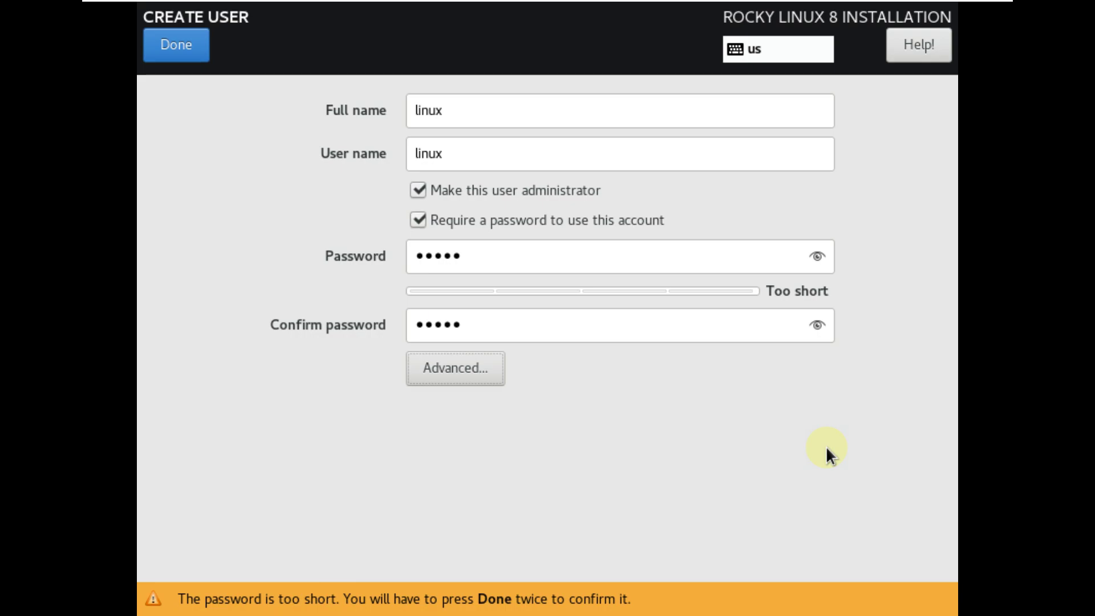
left_click(177, 57)
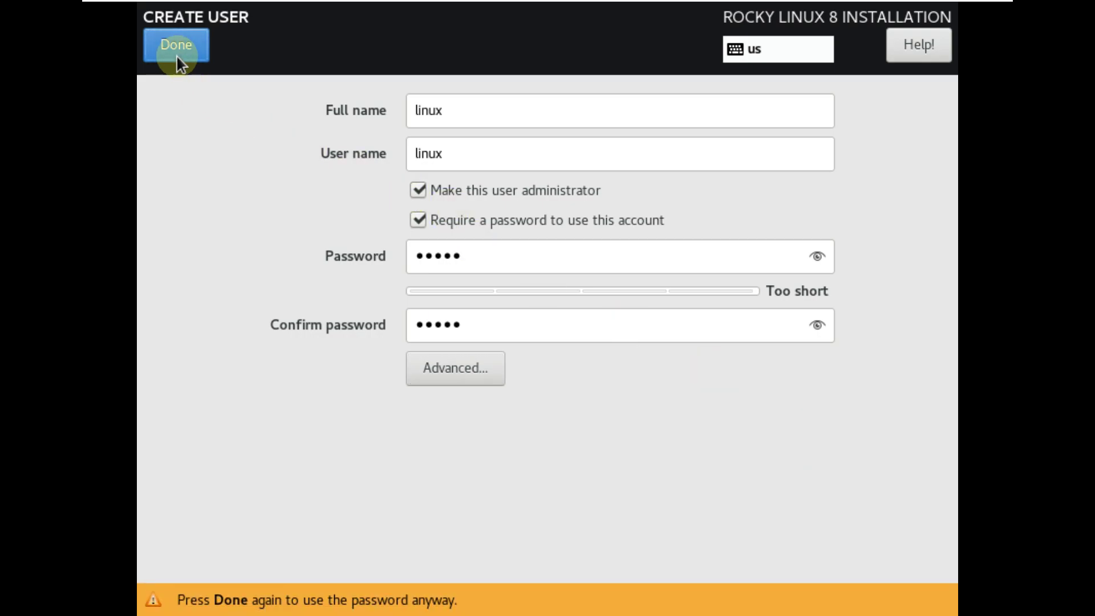
left_click(177, 57)
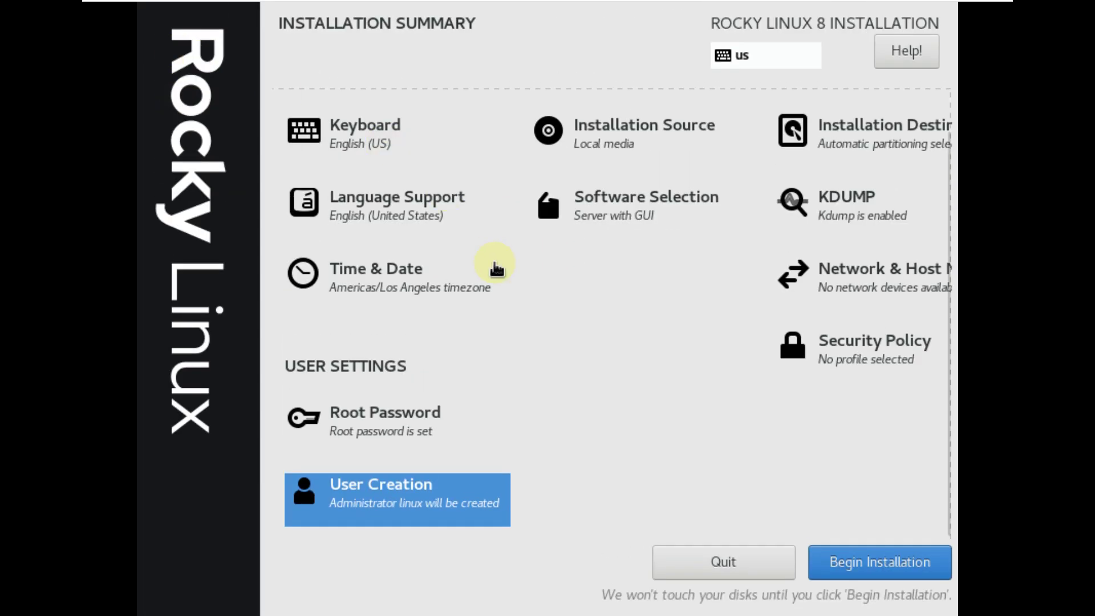
Begin the installation and reboot the system once it shows Complete.
scroll(496, 266, "up", 2)
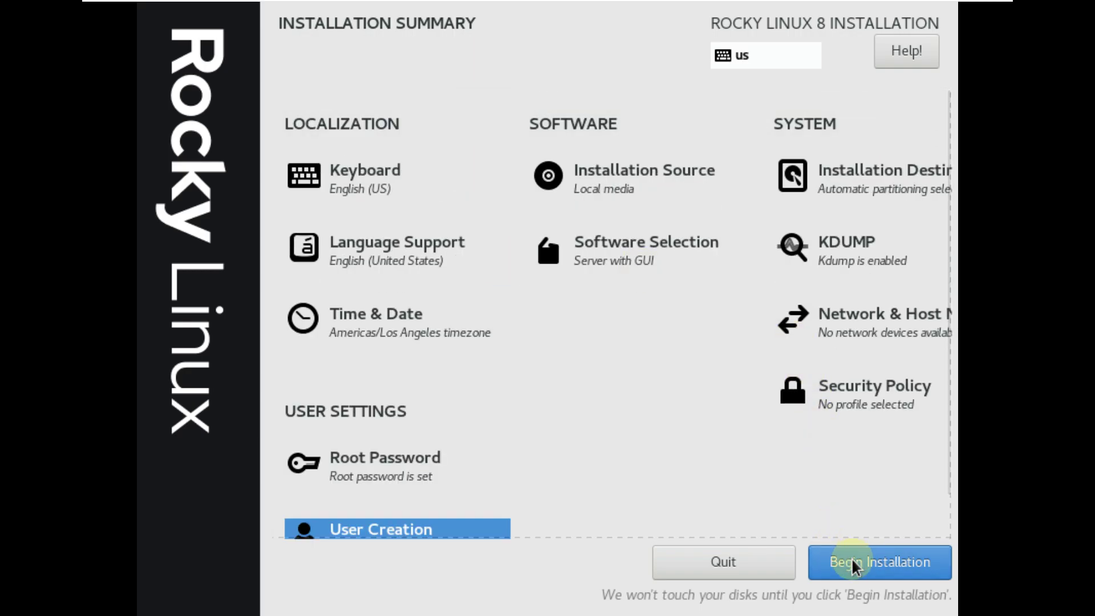
left_click(841, 561)
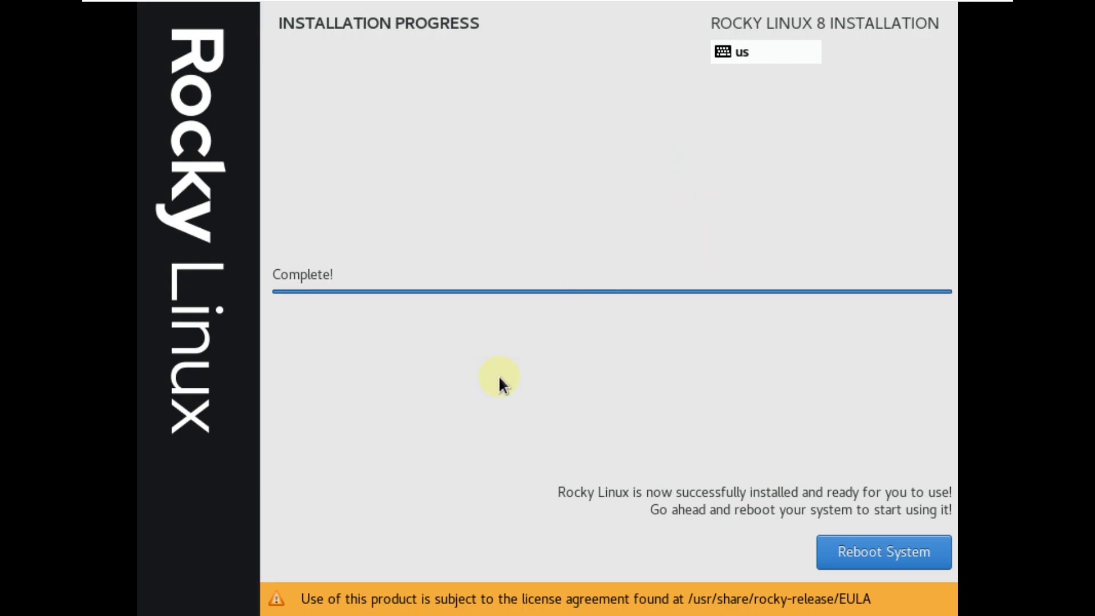
left_click(851, 552)
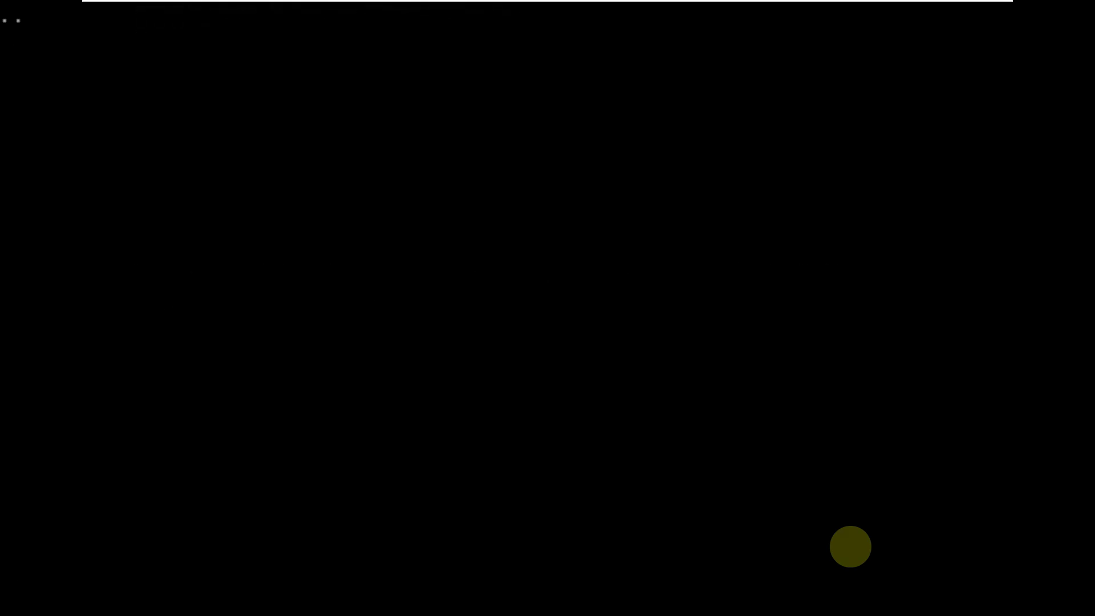
Boot the installed Rocky Linux entry from the GRUB menu.
key("Return")
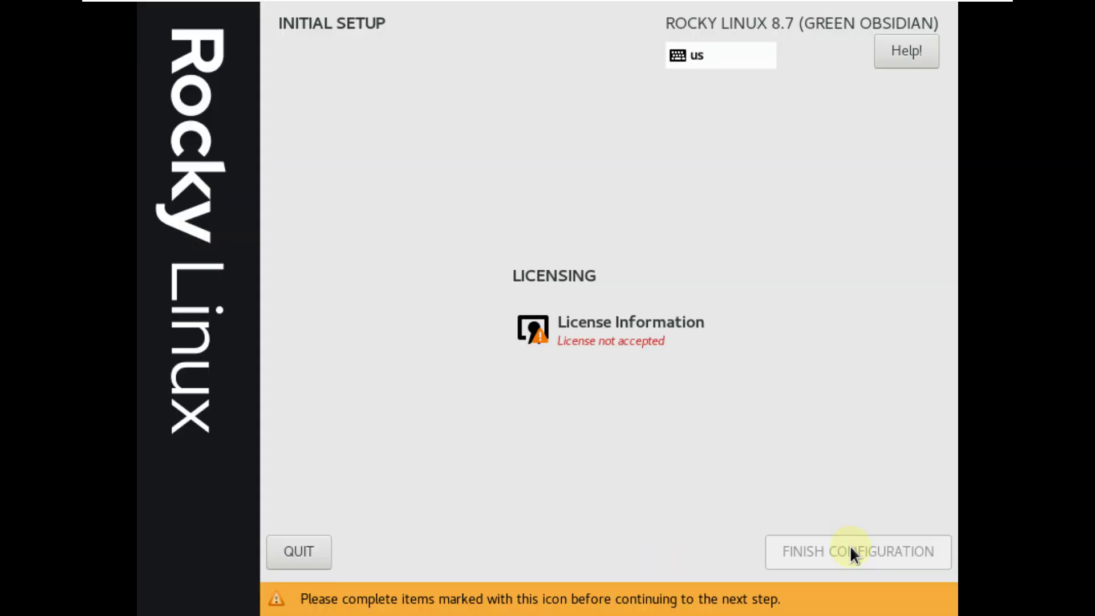
Tick 'I accept the license agreement' in License Information, then finish configuration.
left_click(626, 339)
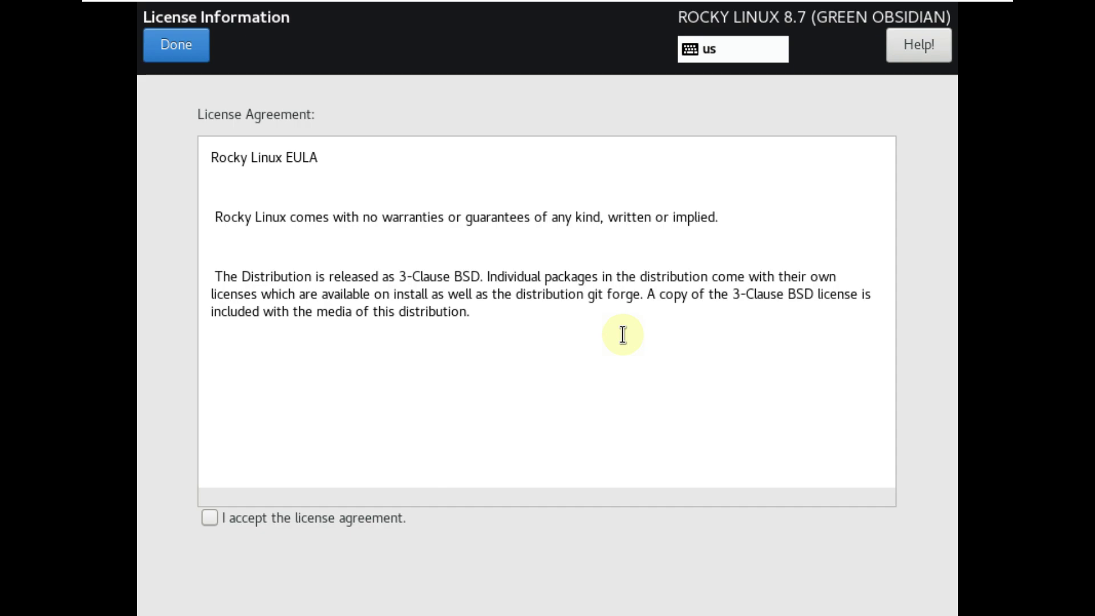
left_click(284, 520)
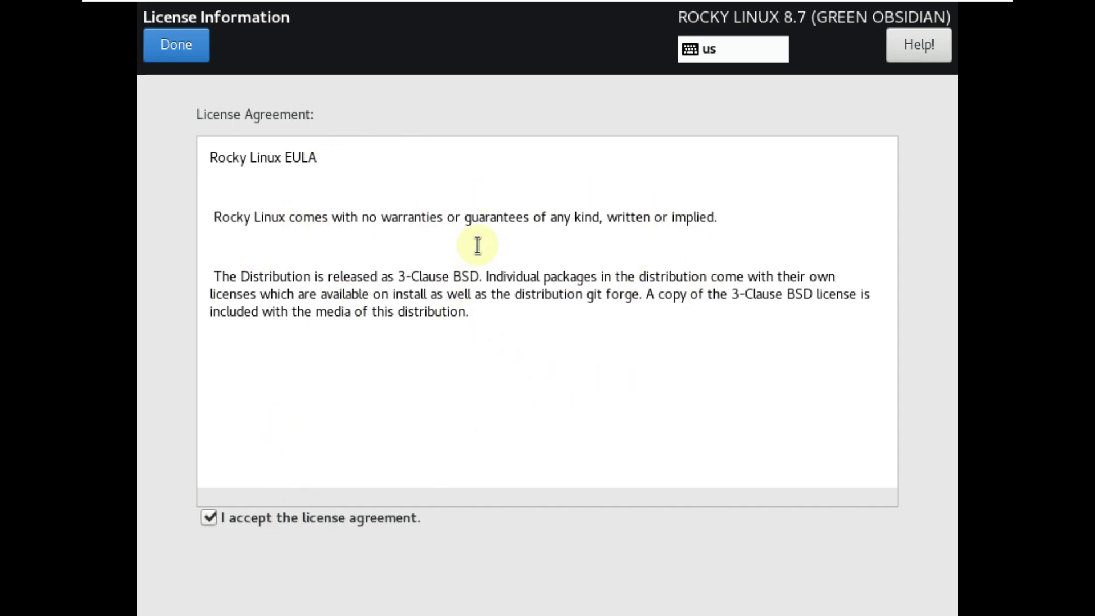
left_click_drag(501, 325, 212, 152)
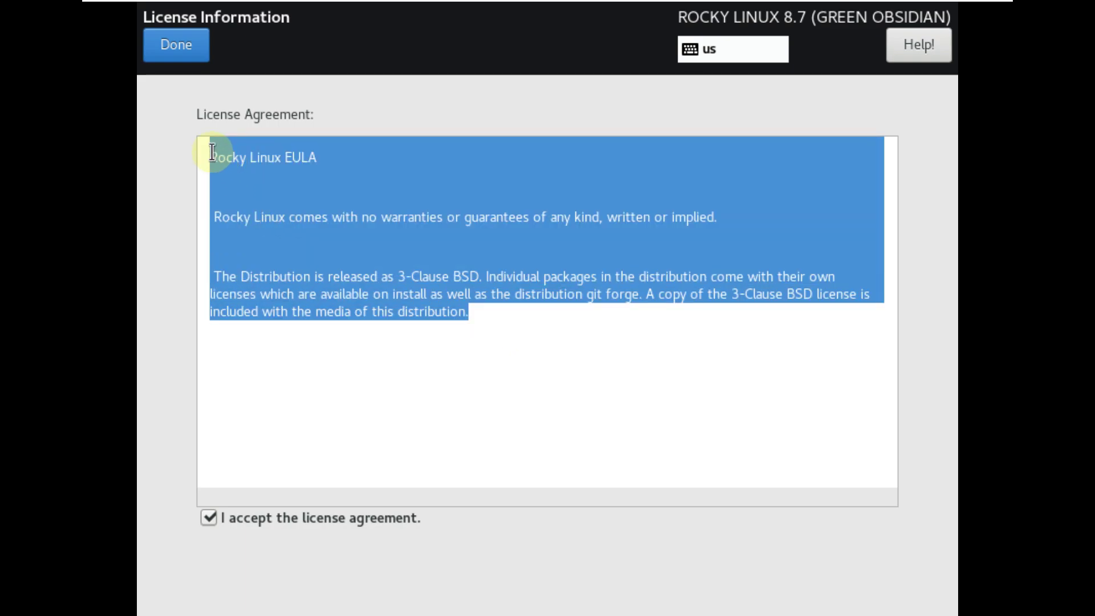
left_click(185, 53)
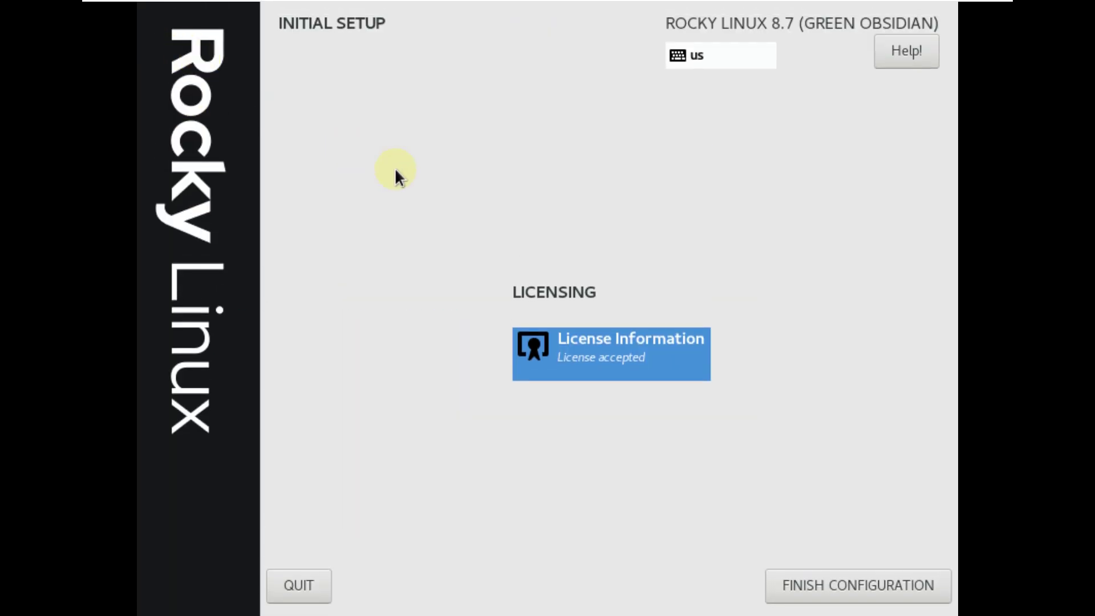
left_click(804, 581)
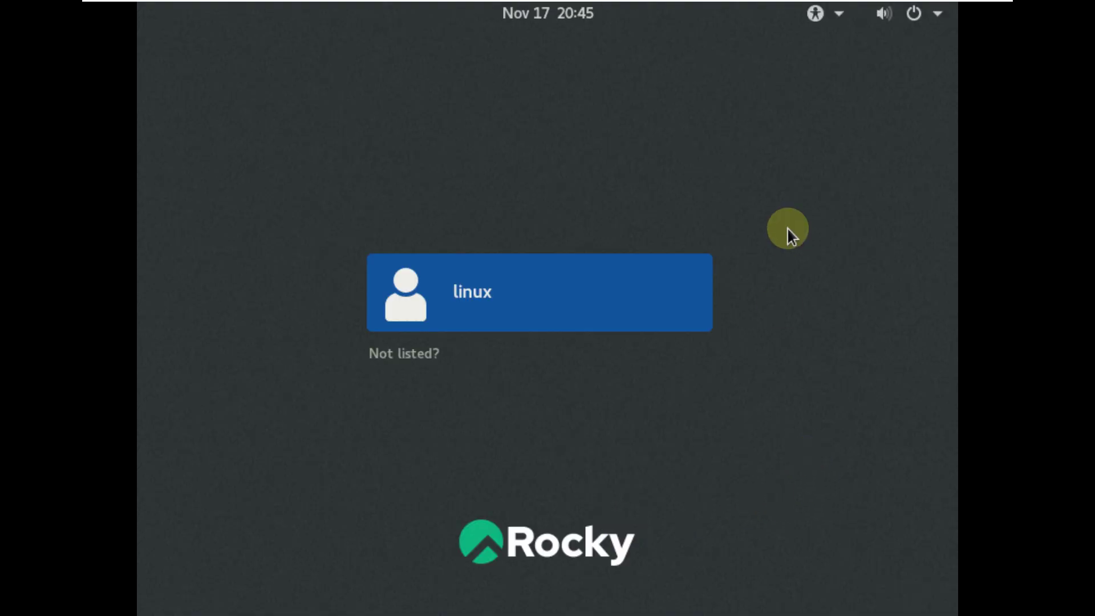
Open and close the login screen's accessibility menu, then the volume and power menu.
left_click(828, 21)
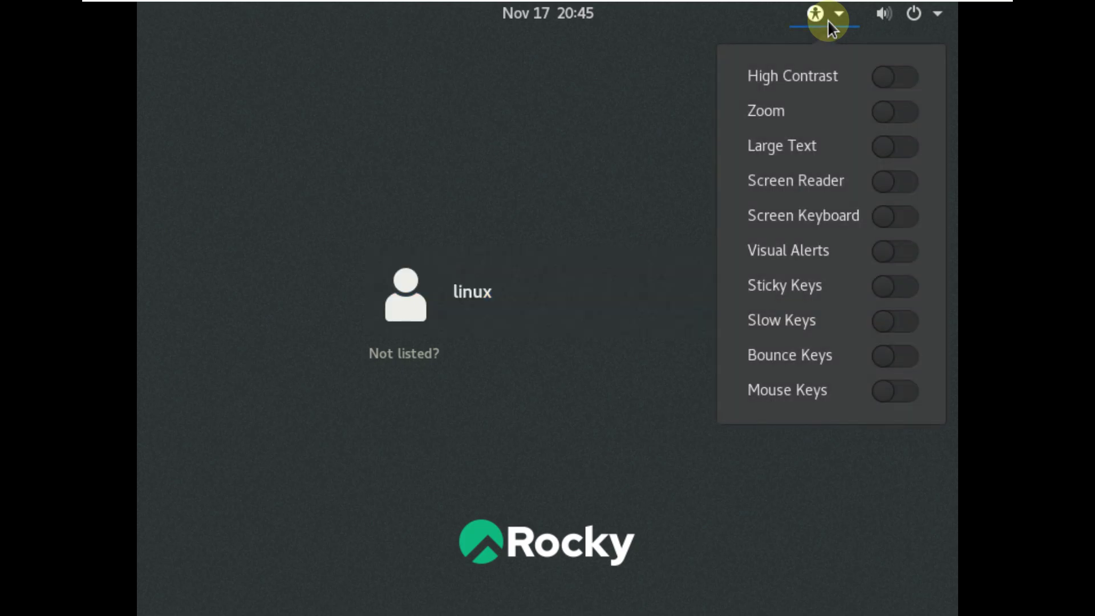
left_click(662, 98)
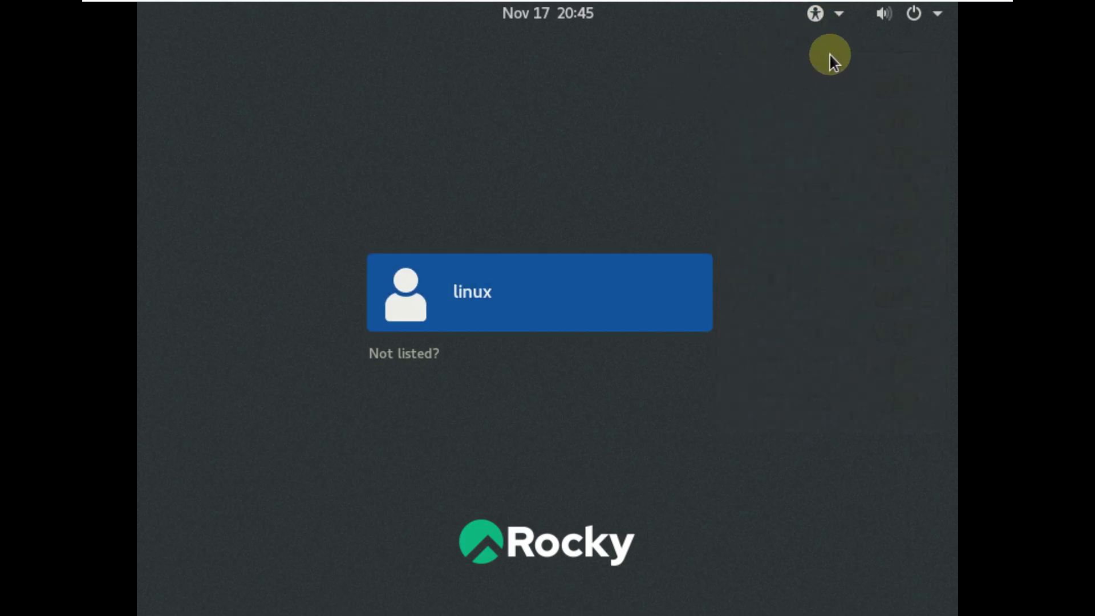
left_click(923, 19)
left_click(516, 129)
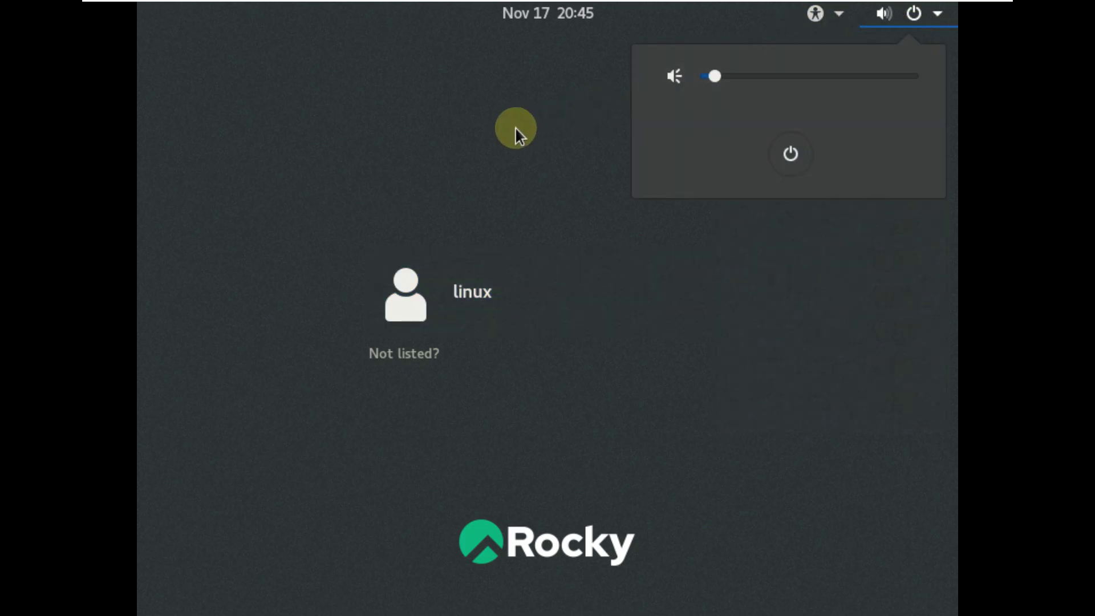
Sign in as linux with the account password, keeping the Standard (Wayland) session.
left_click(492, 280)
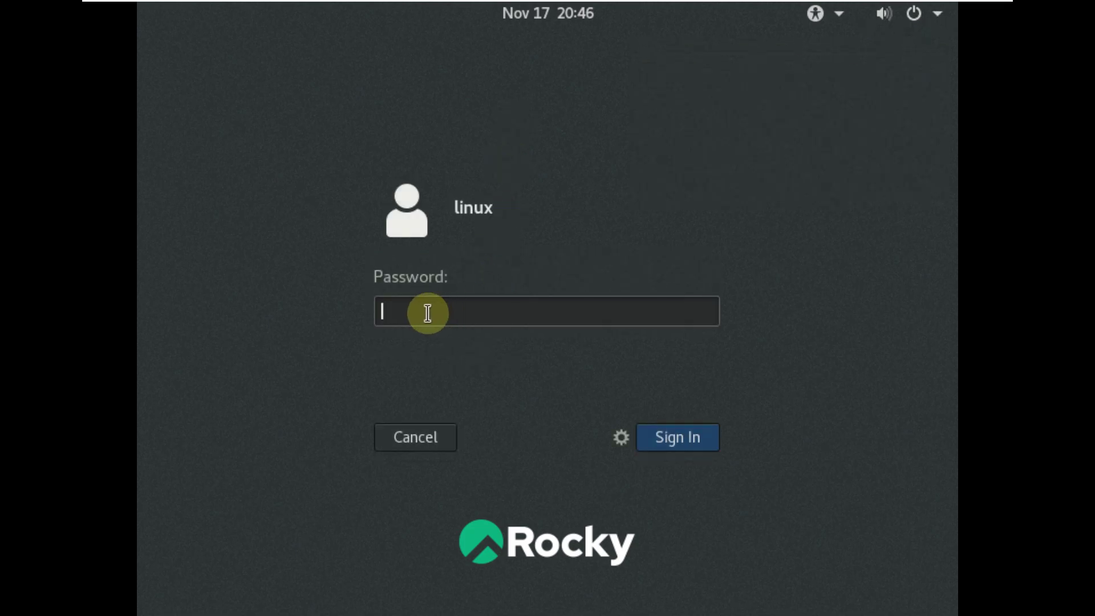
type("linux")
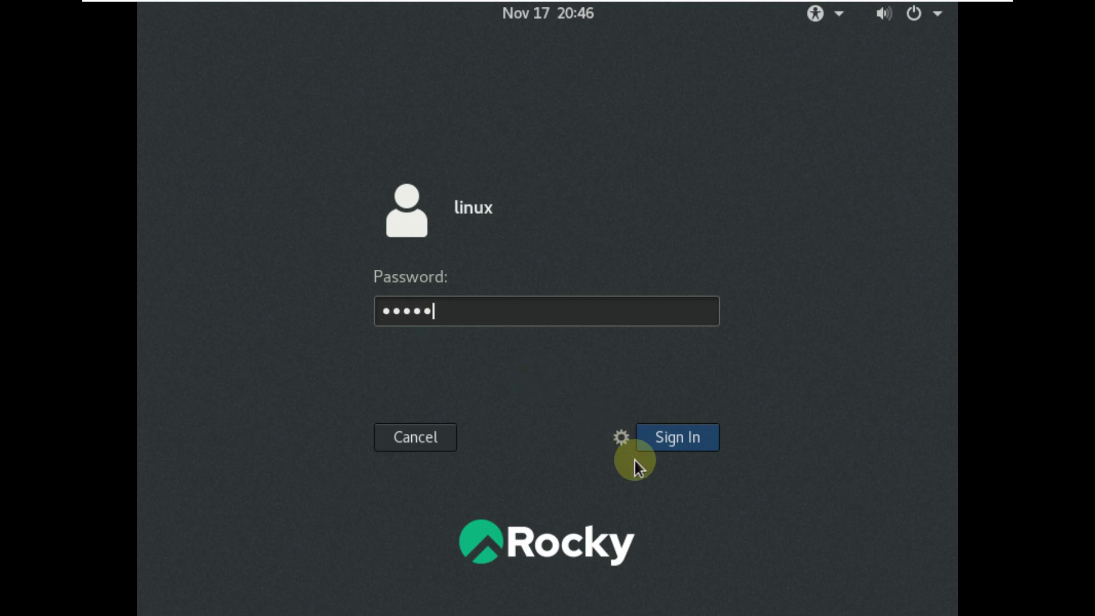
left_click(622, 438)
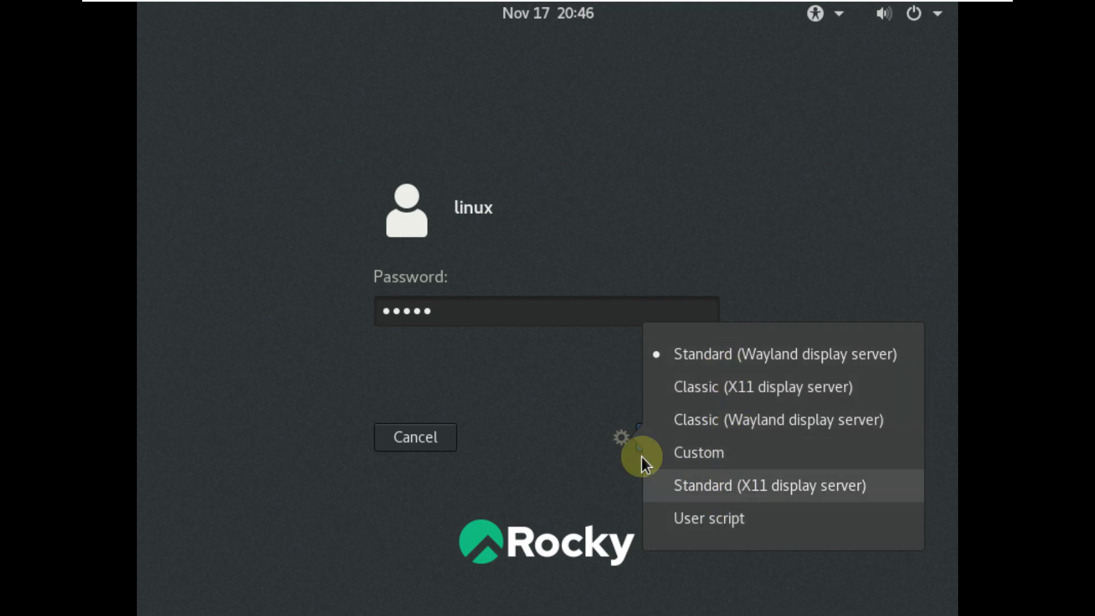
left_click(569, 364)
left_click(701, 438)
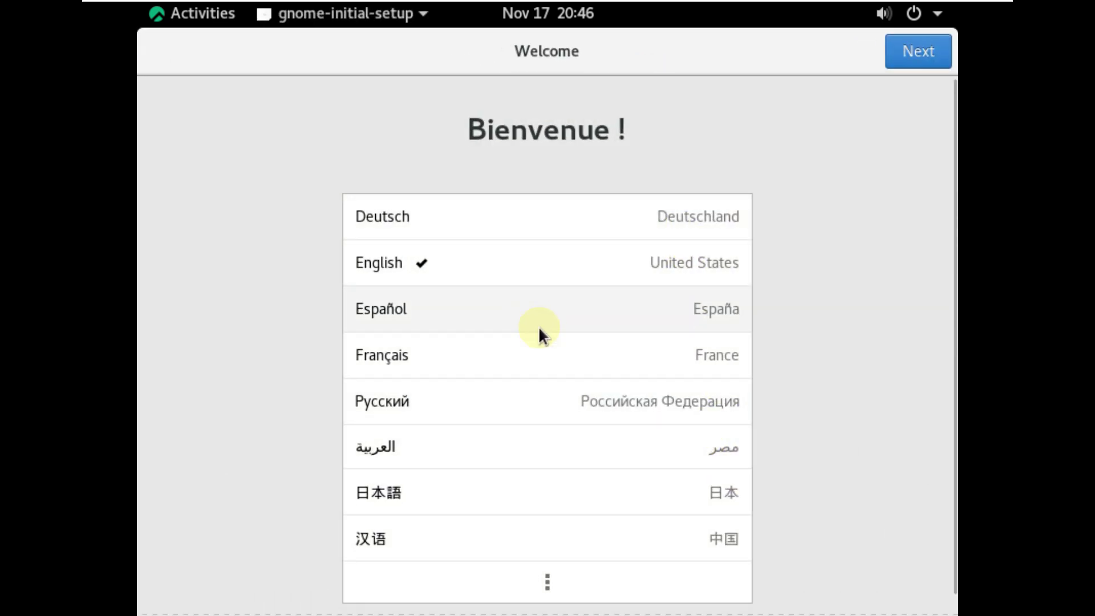
Keep English and the English (US) layout, turn Location Services off, and continue.
scroll(624, 454, "down", 1)
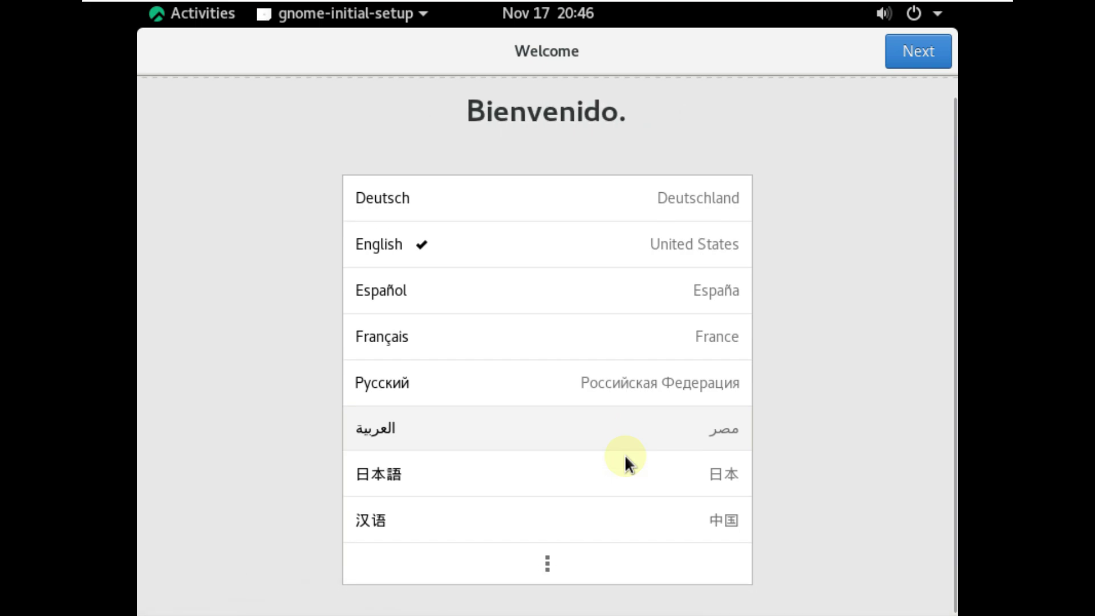
scroll(625, 454, "up", 1)
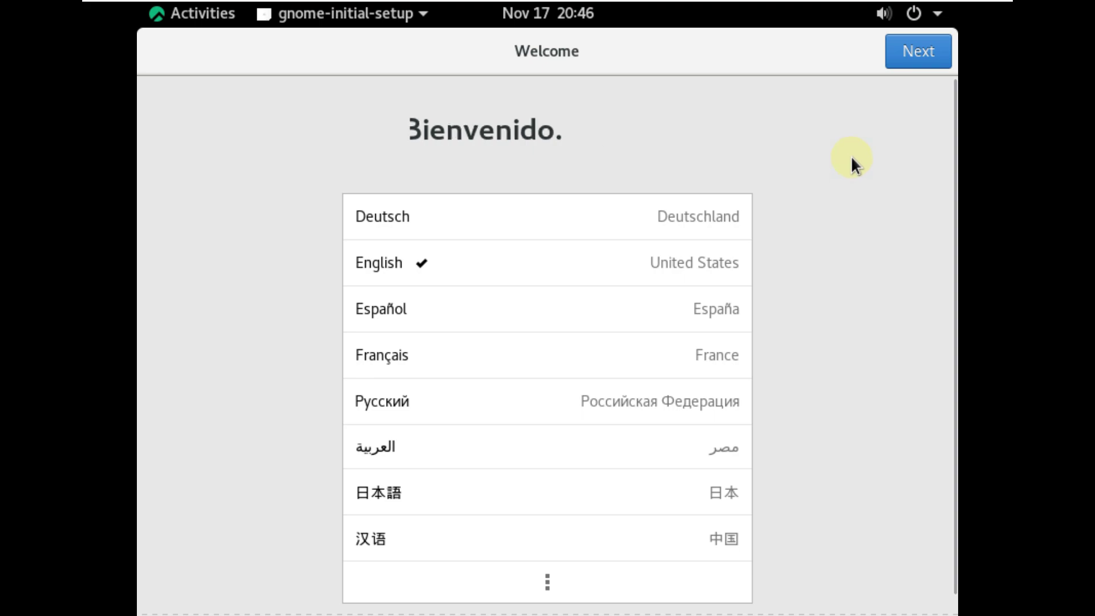
left_click(901, 64)
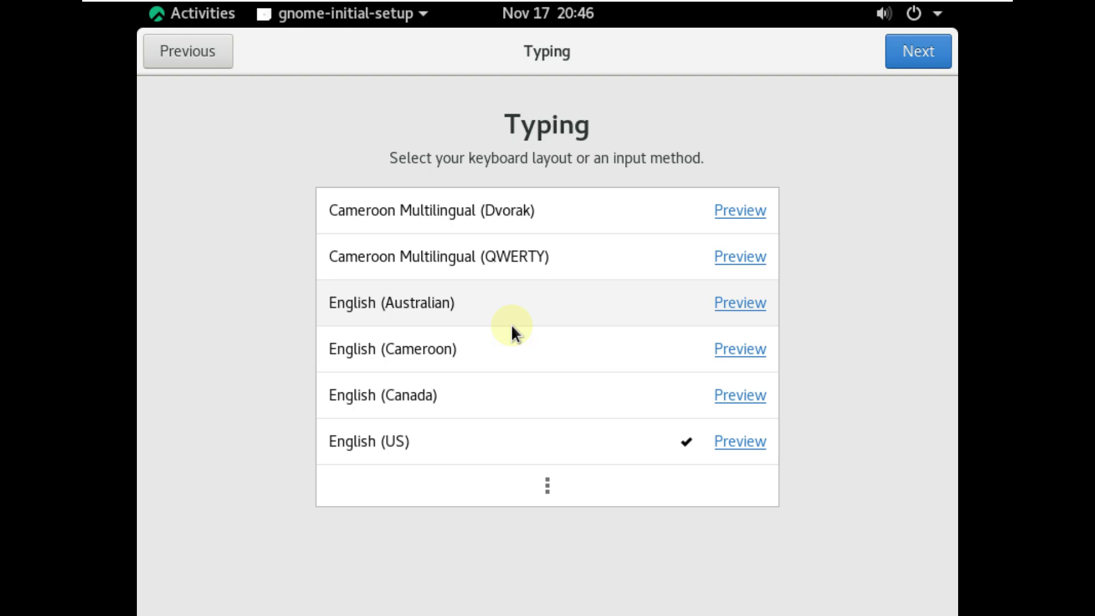
left_click(908, 55)
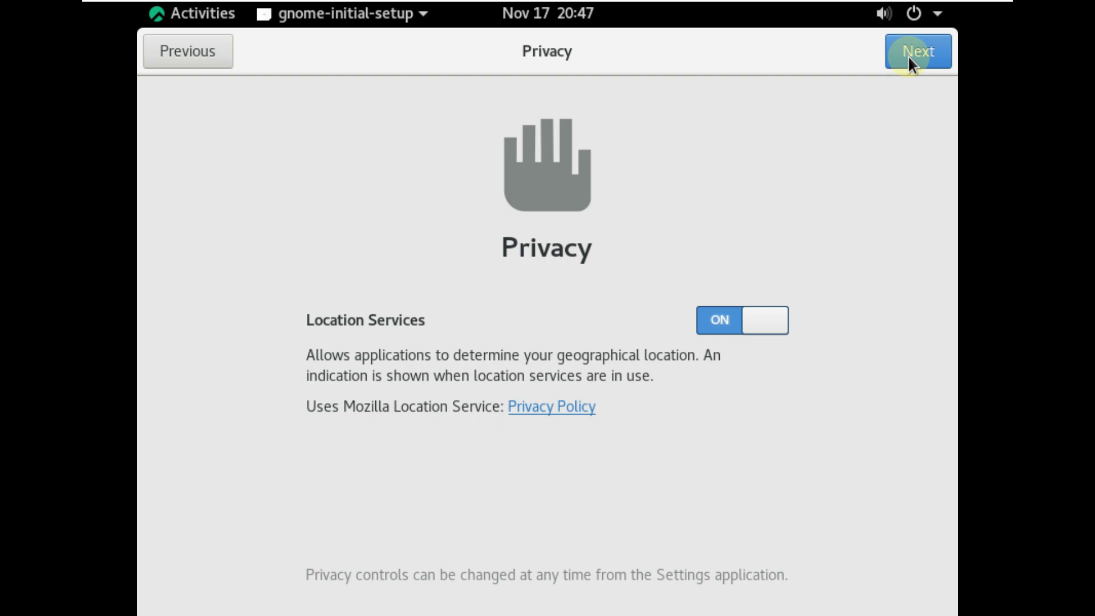
left_click(719, 326)
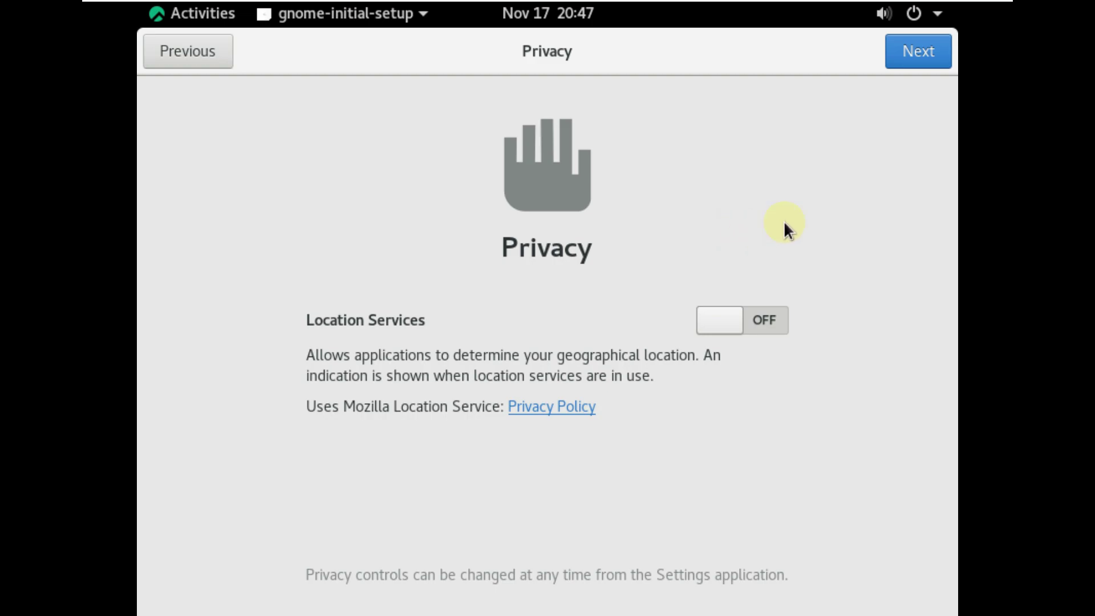
left_click(890, 59)
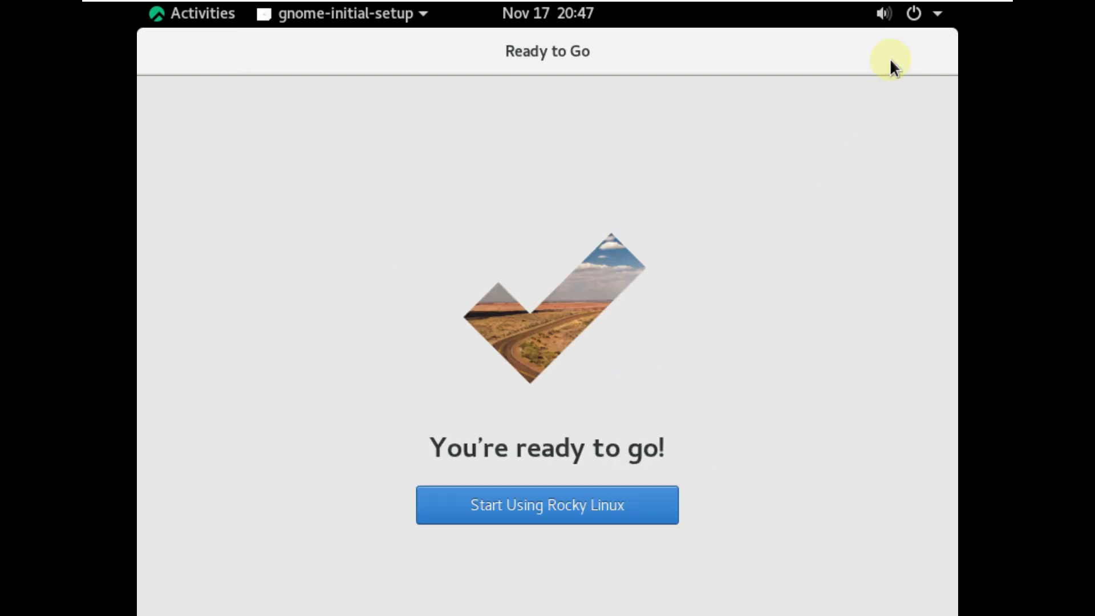
Finish initial setup, scroll through the GNOME Help Getting Started guide, then close it.
left_click(530, 520)
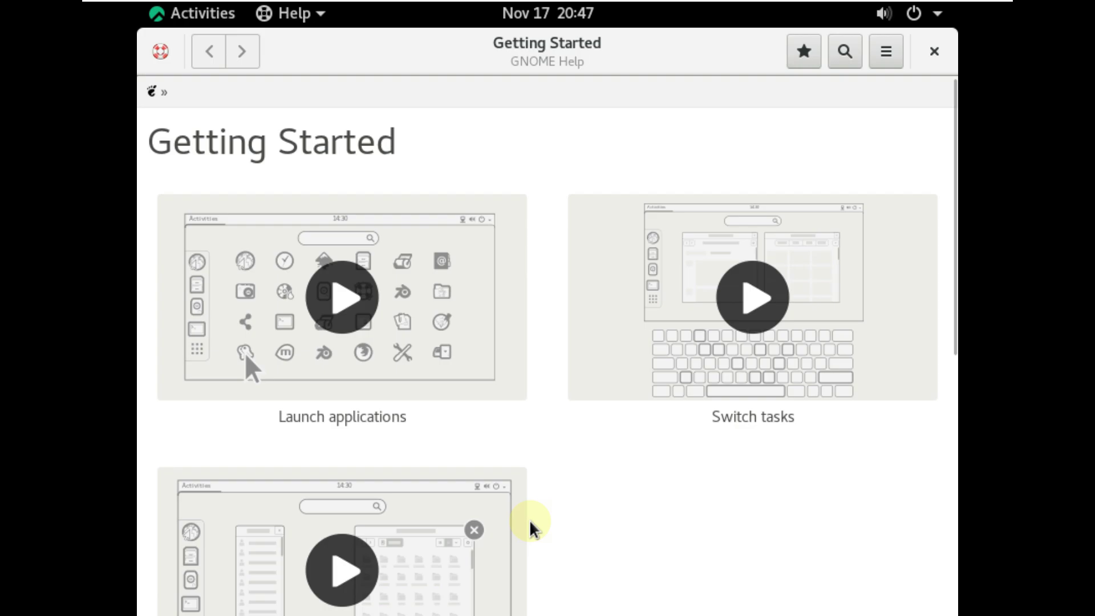
scroll(745, 536, "down", 4)
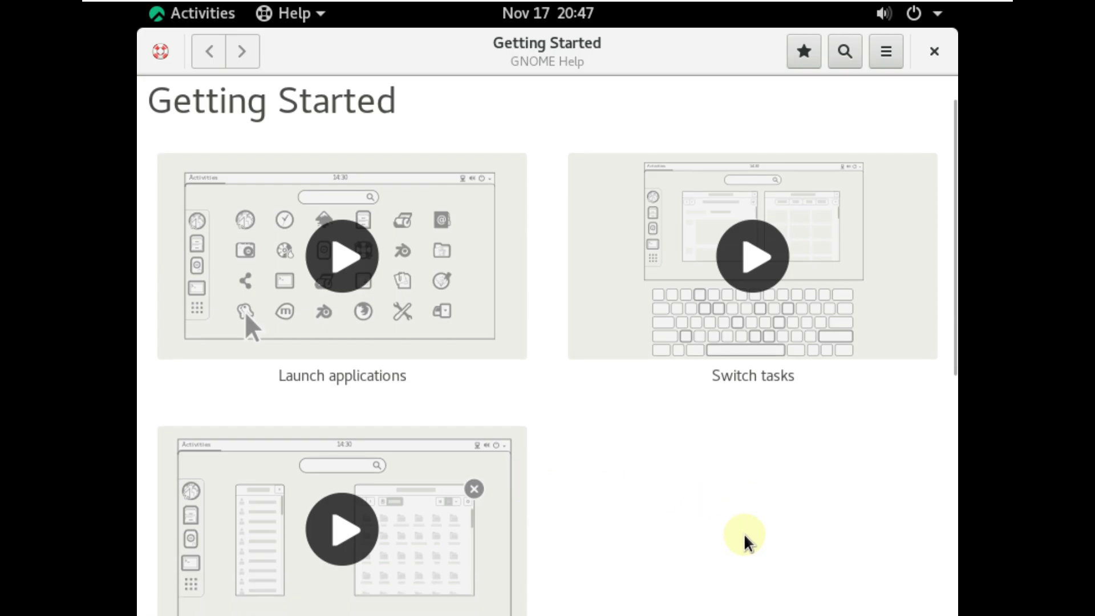
scroll(744, 539, "down", 6)
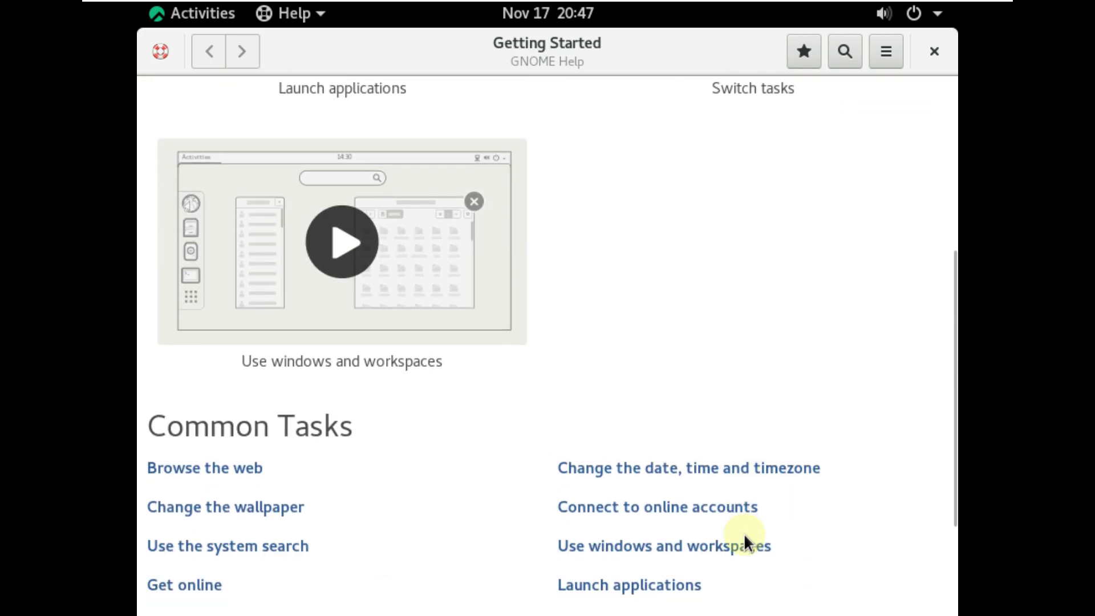
scroll(745, 539, "down", 4)
scroll(745, 539, "down", 2)
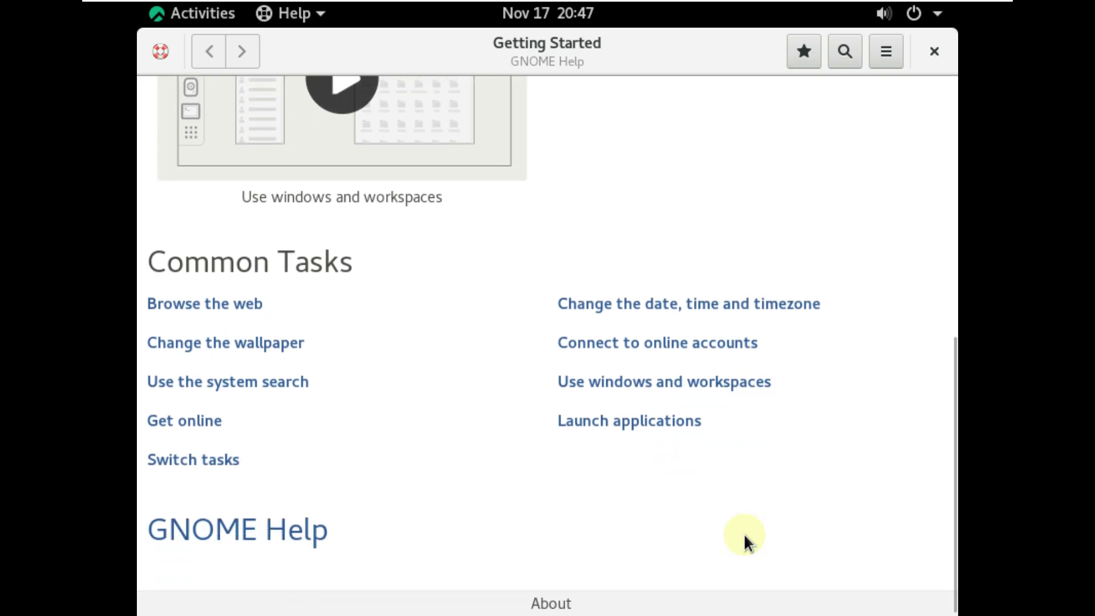
scroll(744, 539, "up", 15)
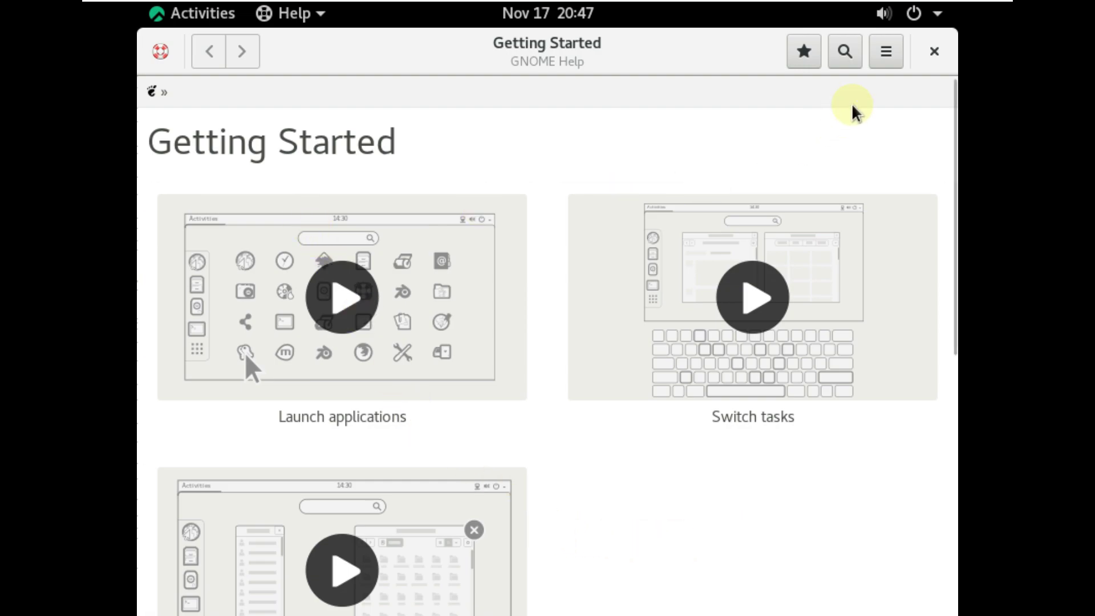
left_click(934, 52)
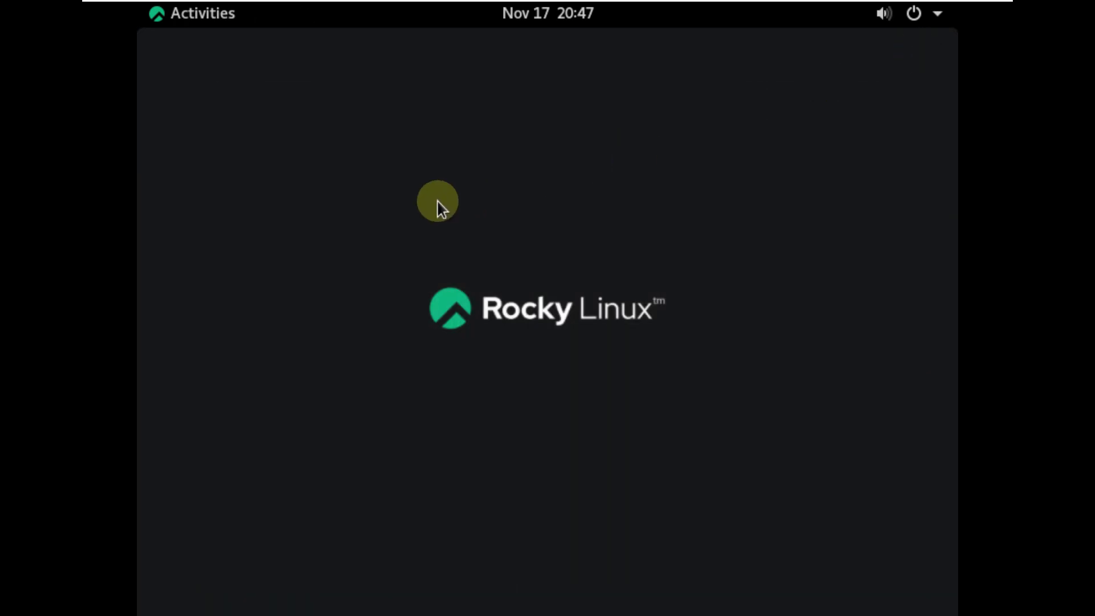
right_click(437, 203)
Set the display resolution to 1920 × 1080 (16:9) and keep the change.
left_click(505, 292)
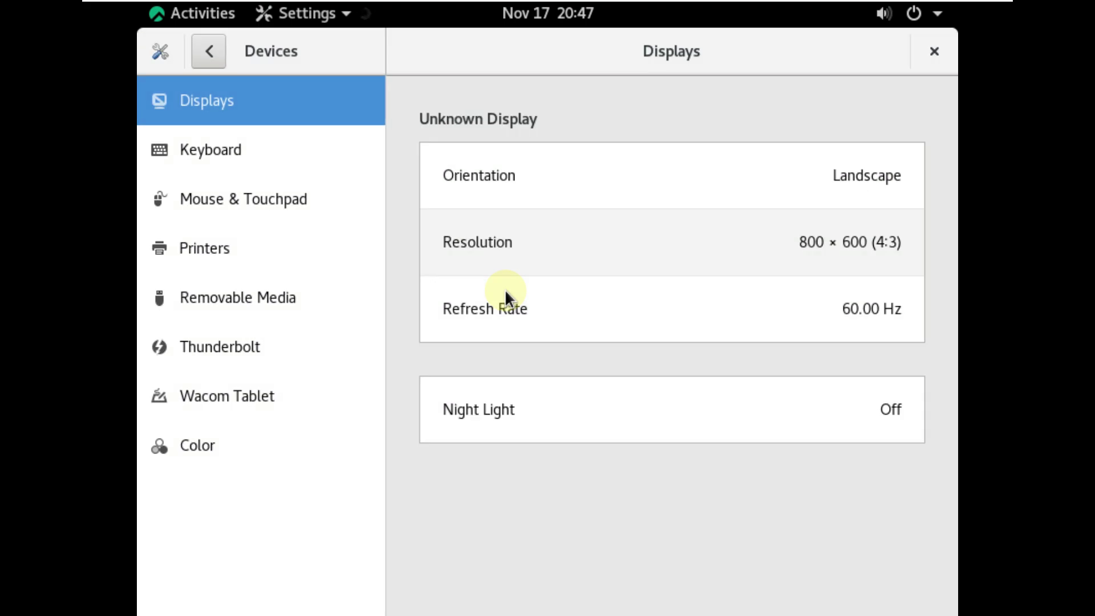
left_click(817, 240)
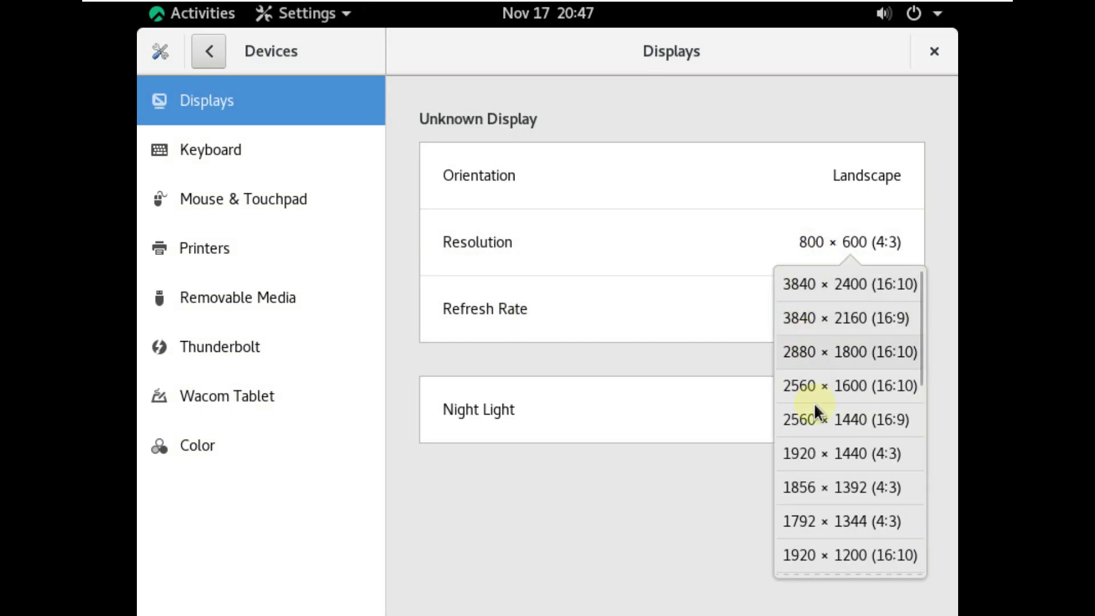
scroll(819, 526, "down", 3)
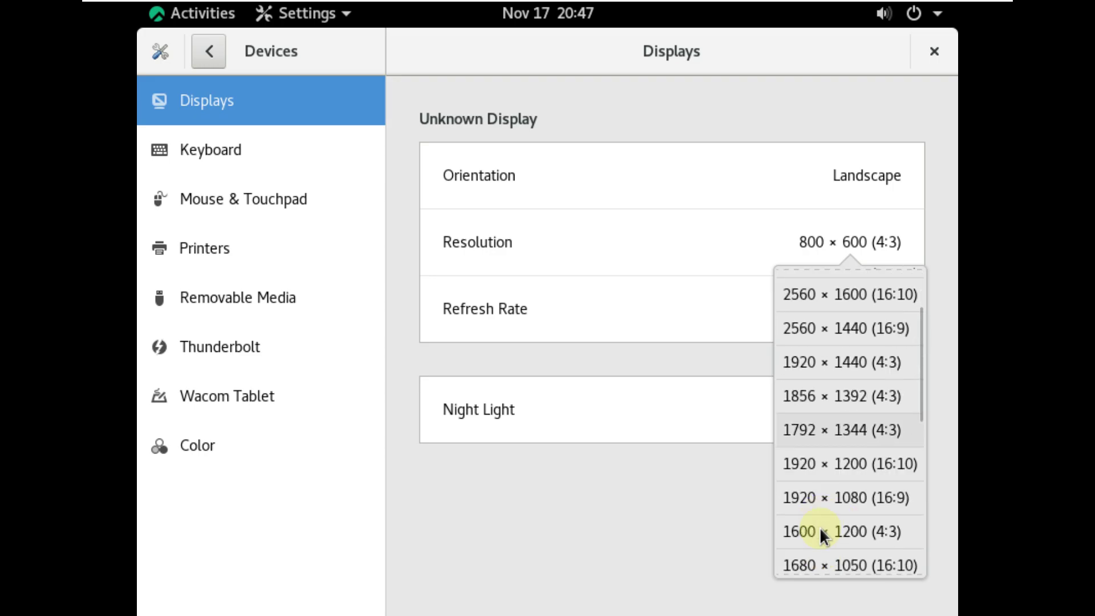
left_click(865, 497)
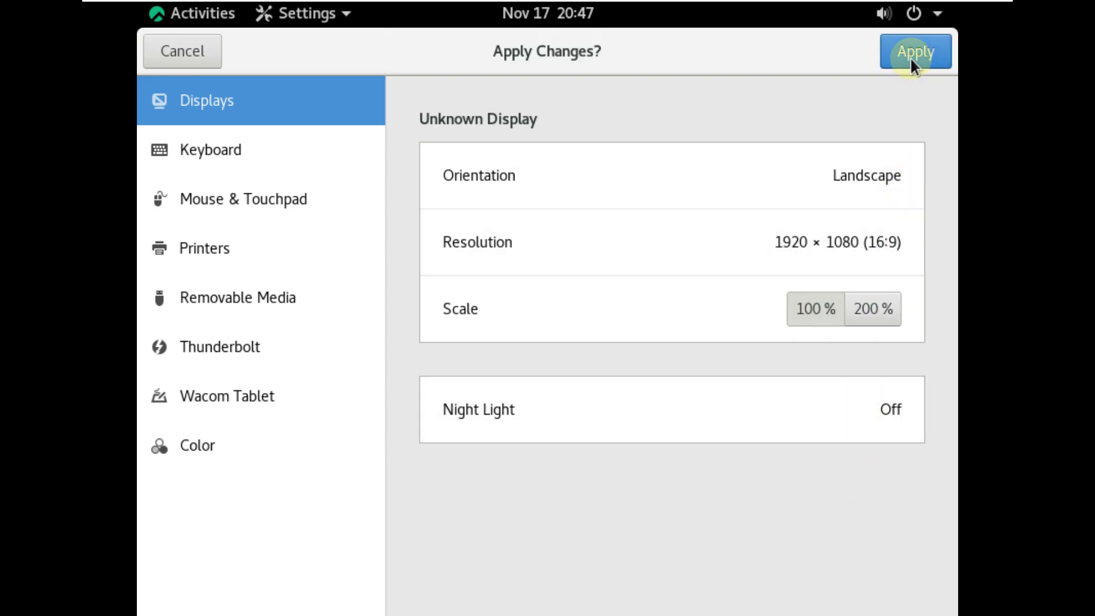
left_click(911, 57)
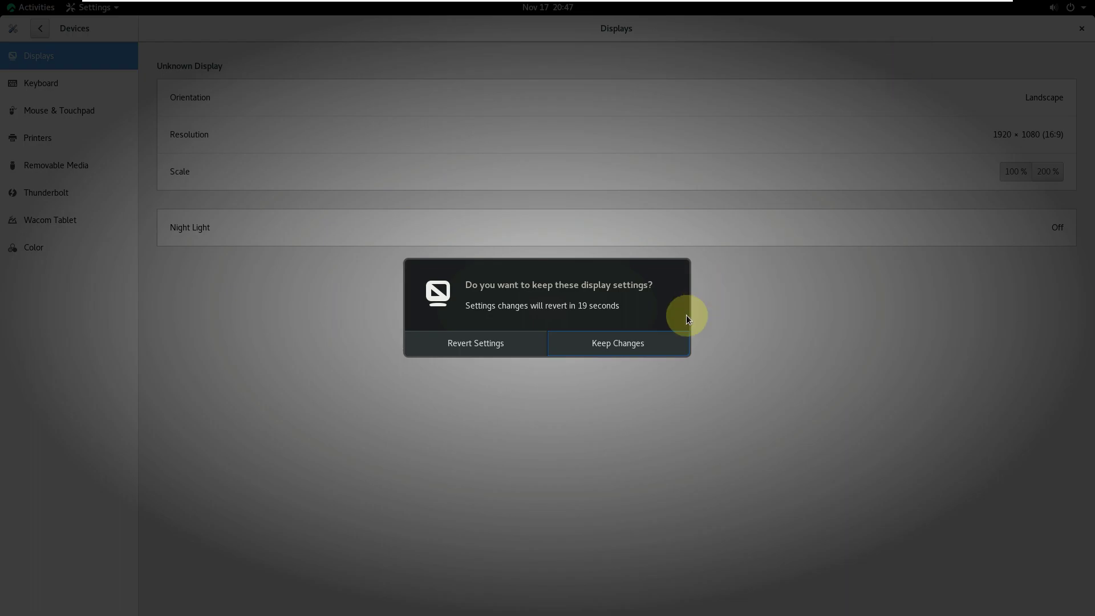
left_click(648, 337)
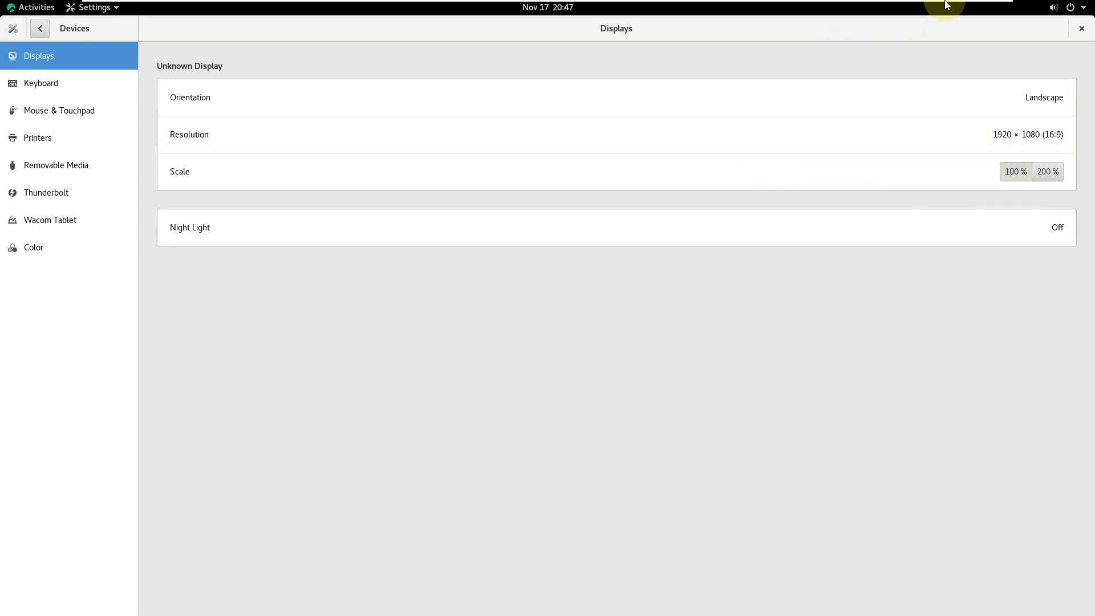
Stretch the guest display to fill the window, then apply and keep 200 % scaling.
mouse_move(950, 4)
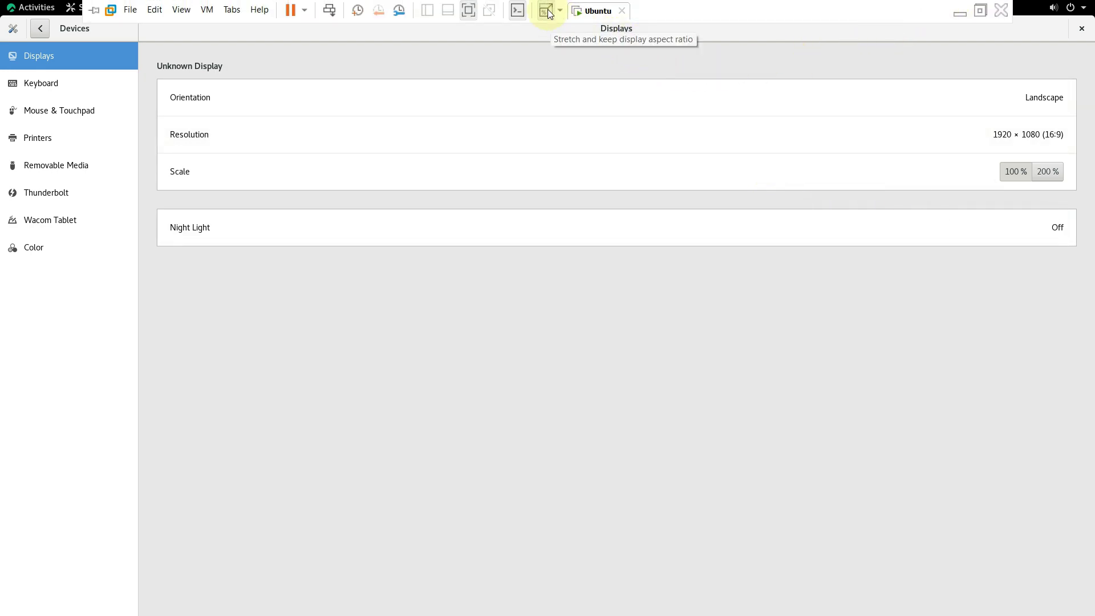
left_click(548, 12)
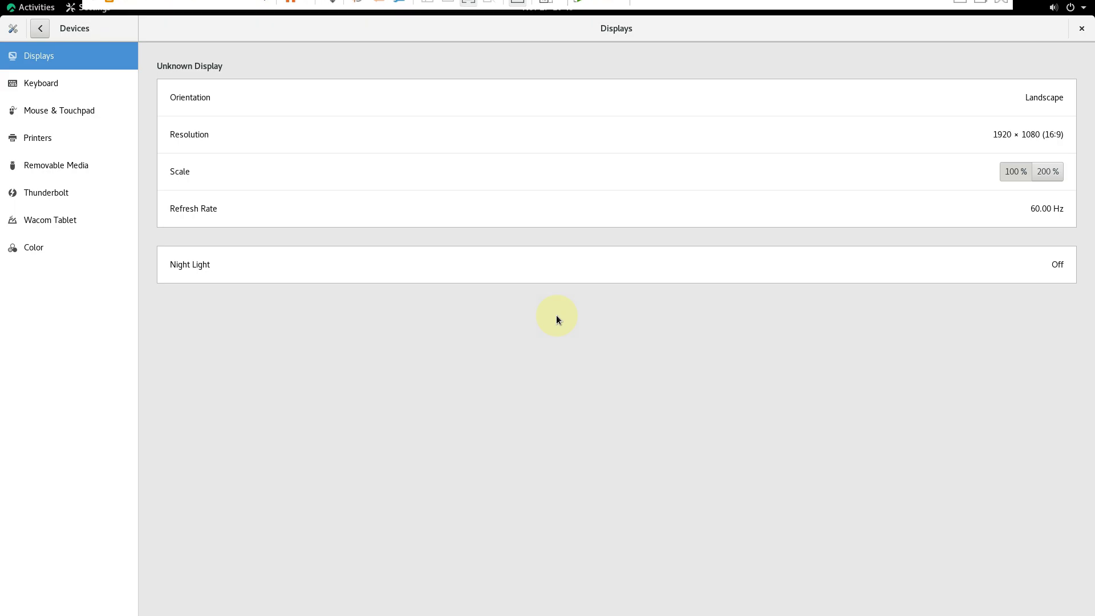
left_click(1046, 178)
left_click(1077, 29)
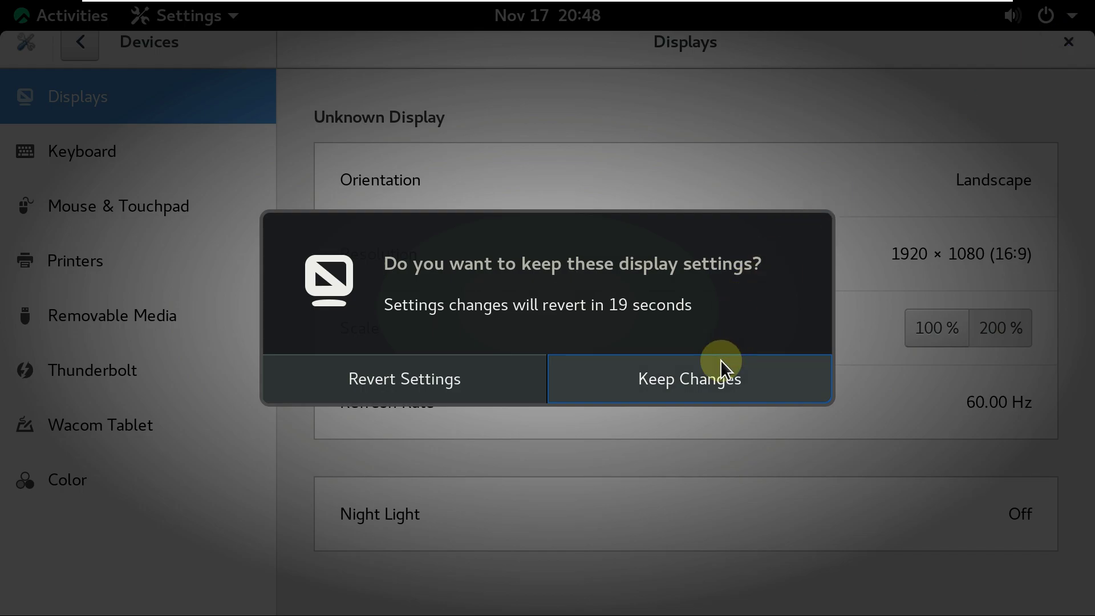
left_click(721, 368)
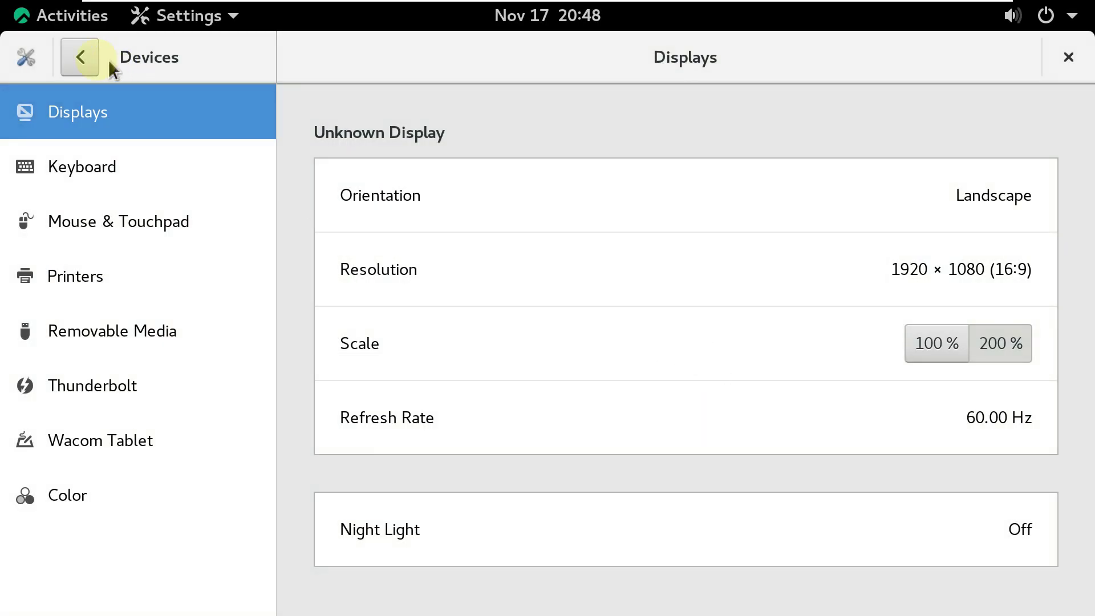
Browse the About, Date & Time, Users and Default Applications detail pages.
left_click(70, 45)
scroll(114, 329, "down", 5)
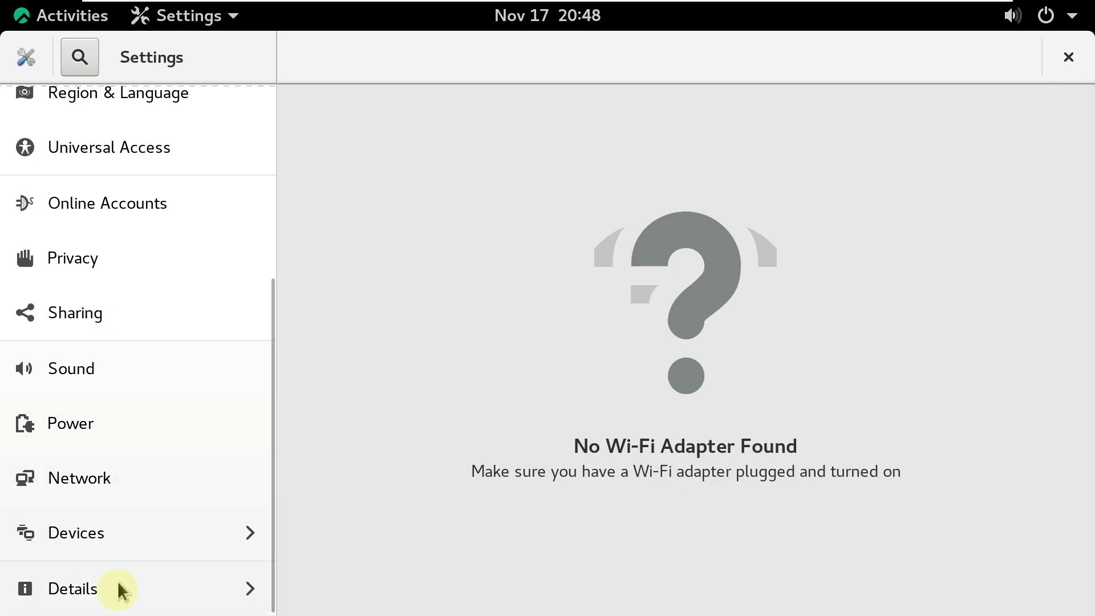
left_click(118, 598)
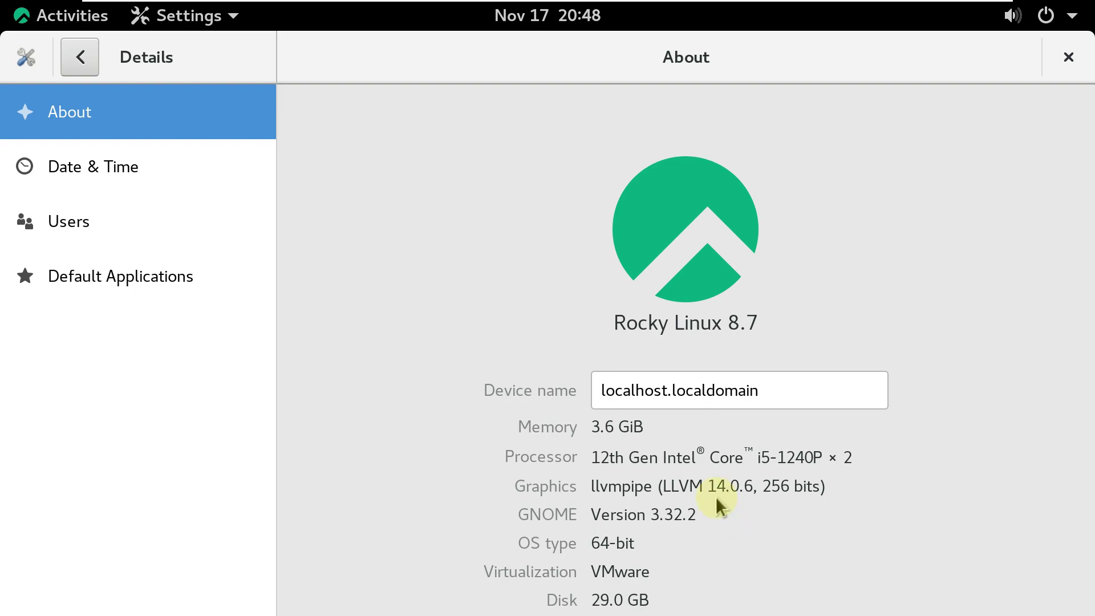
left_click_drag(720, 513, 513, 506)
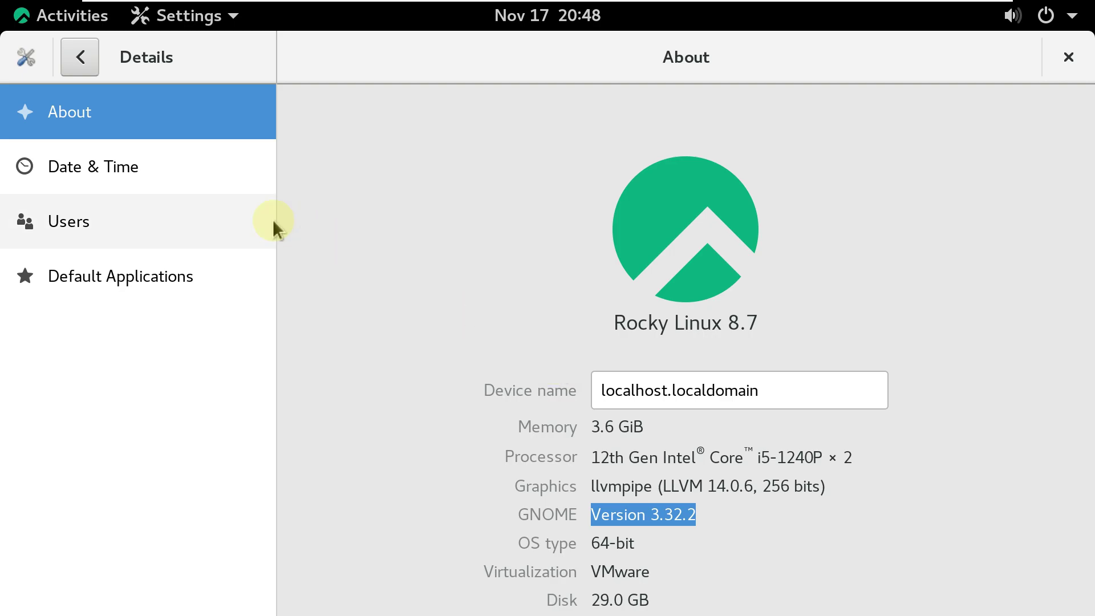
left_click(179, 168)
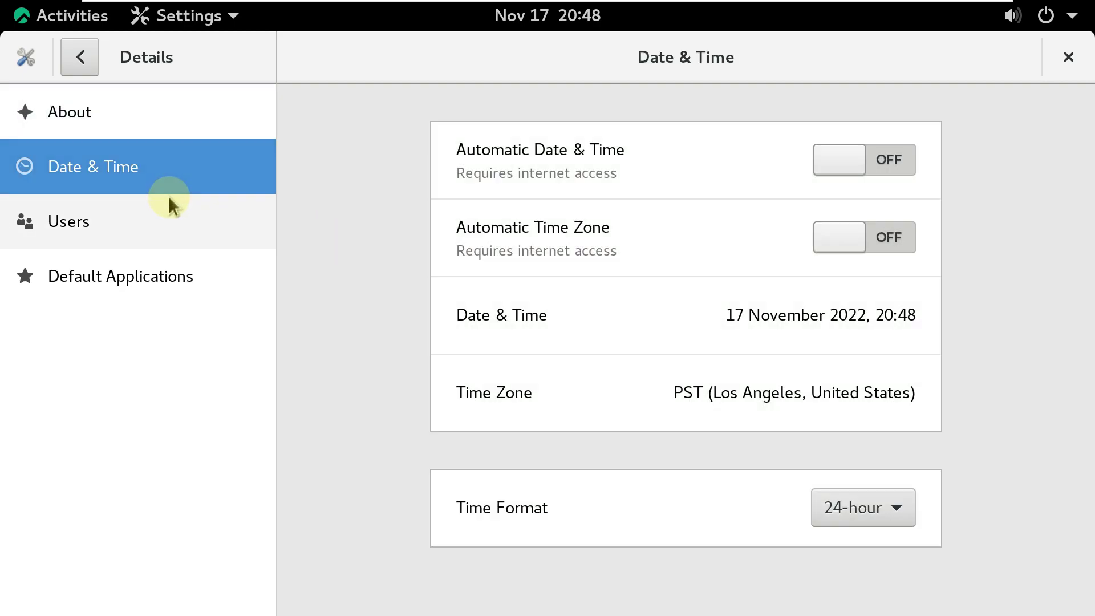
left_click(169, 205)
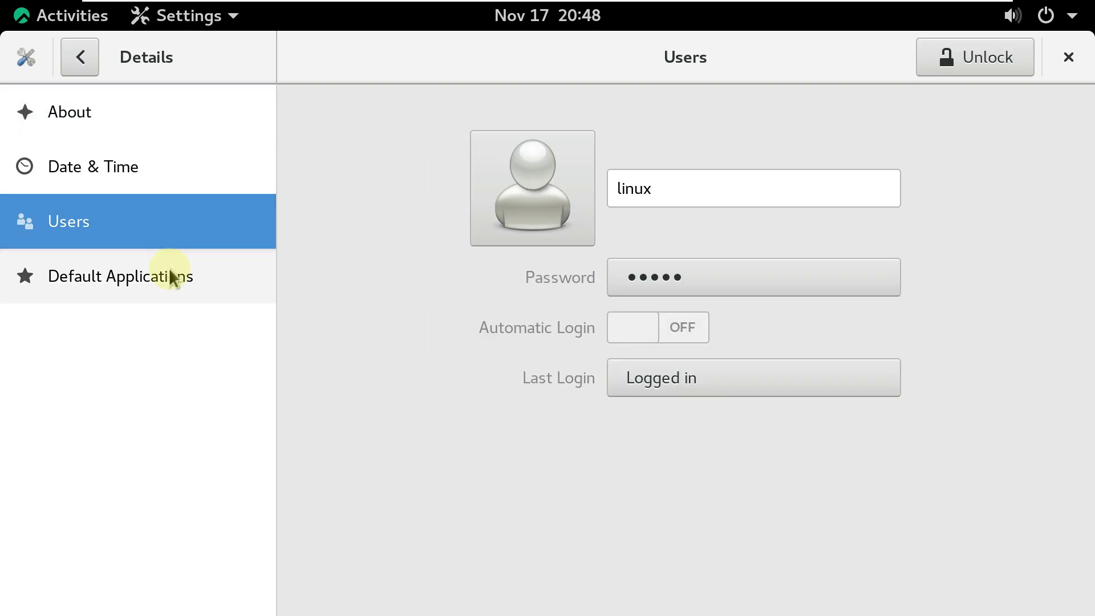
left_click(171, 275)
left_click(83, 60)
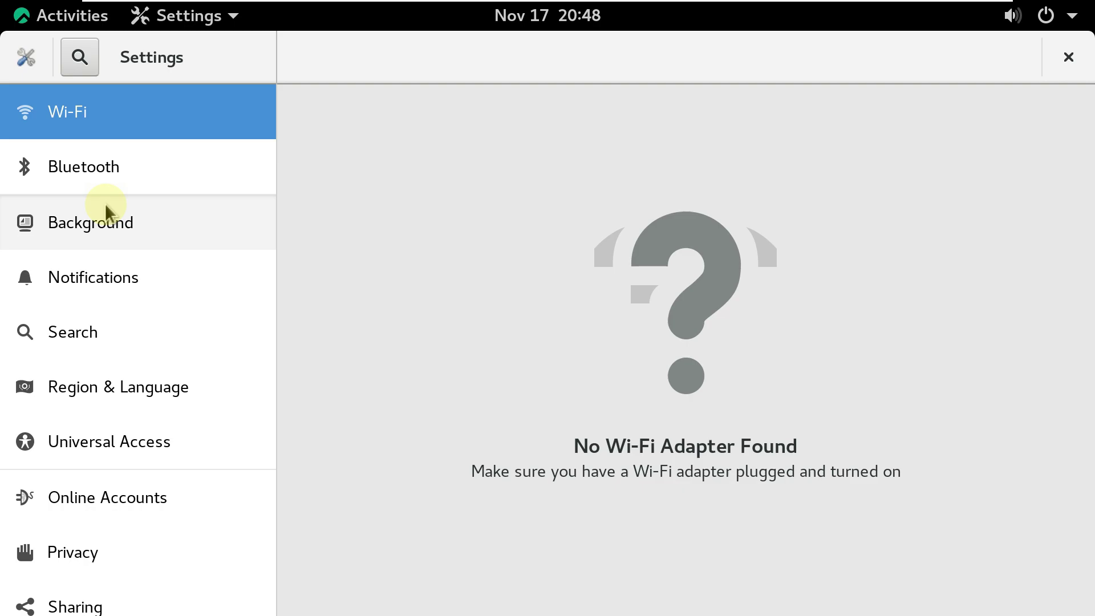
Open the Background wallpaper chooser and cancel it without changing the wallpaper.
left_click(191, 227)
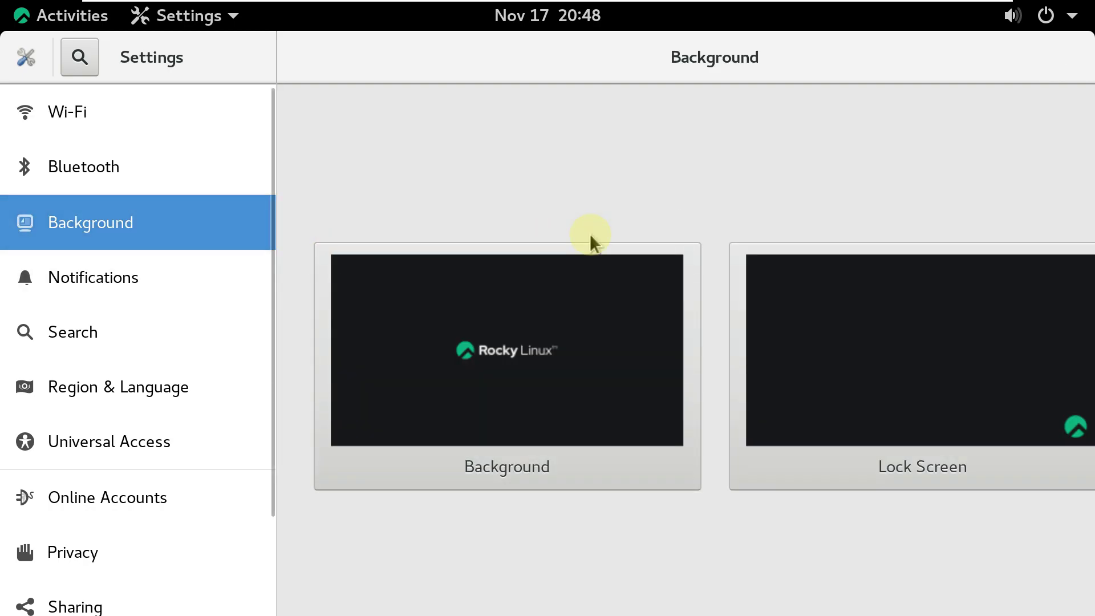
left_click(467, 382)
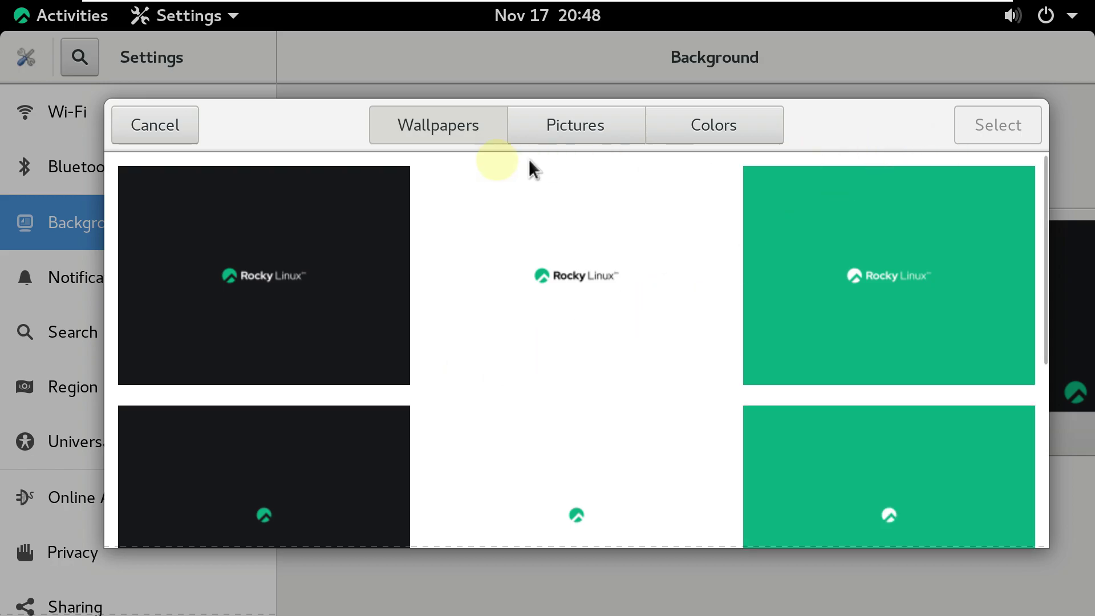
left_click(175, 140)
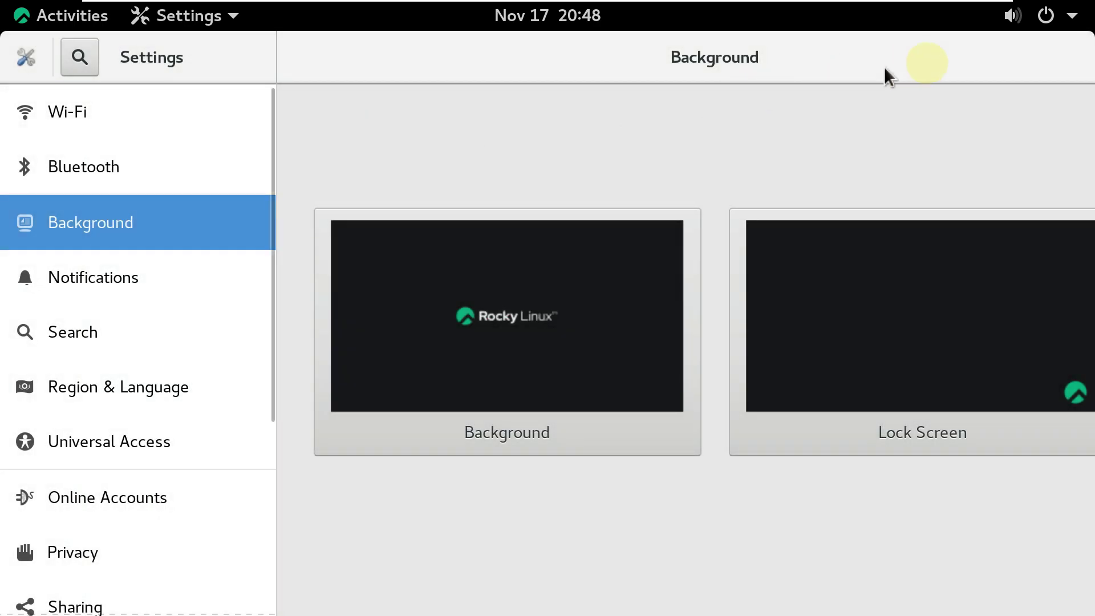
left_click(218, 25)
Quit Settings and launch Firefox from the Show Applications grid.
left_click(226, 181)
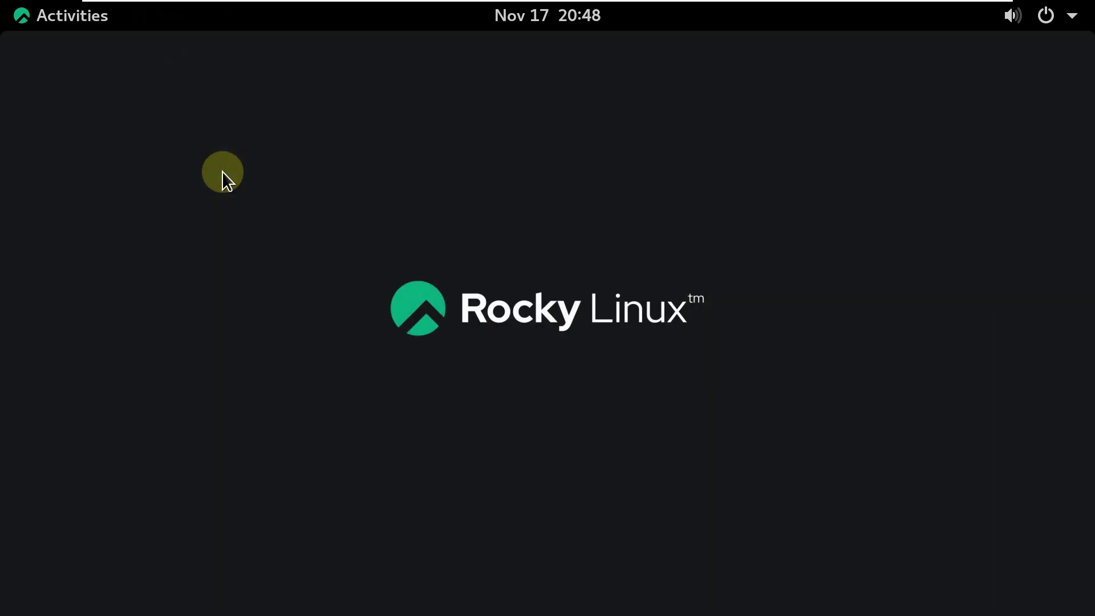
left_click(90, 23)
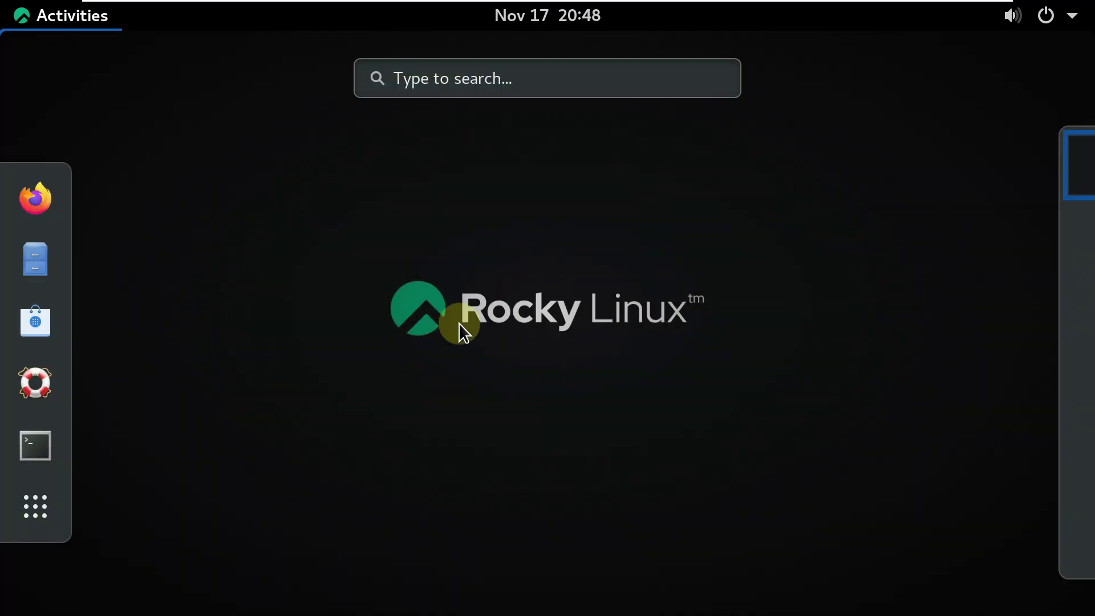
left_click(54, 491)
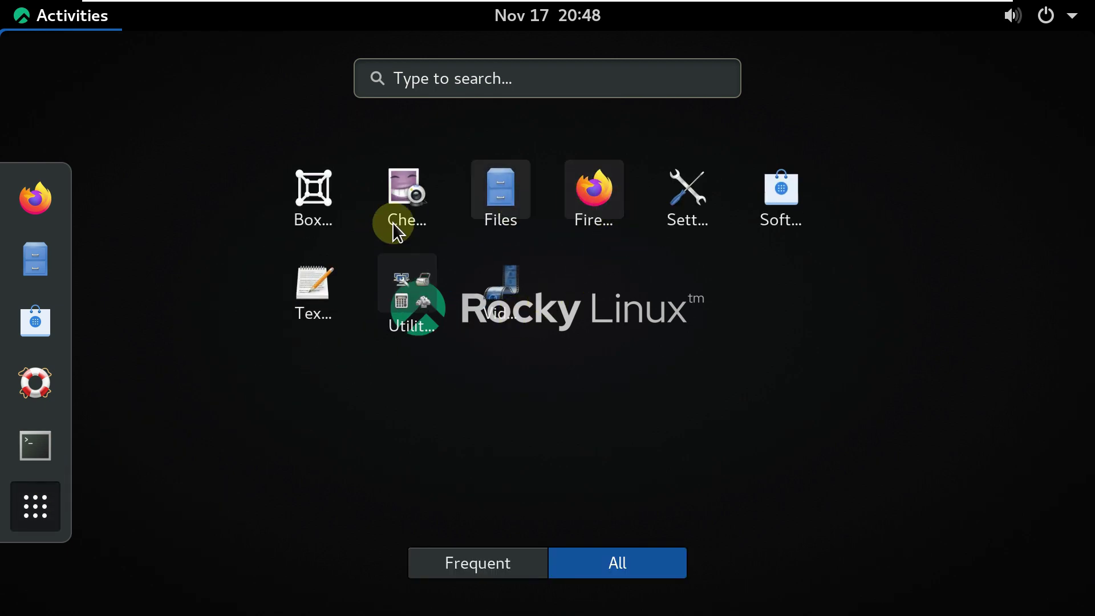
left_click(593, 196)
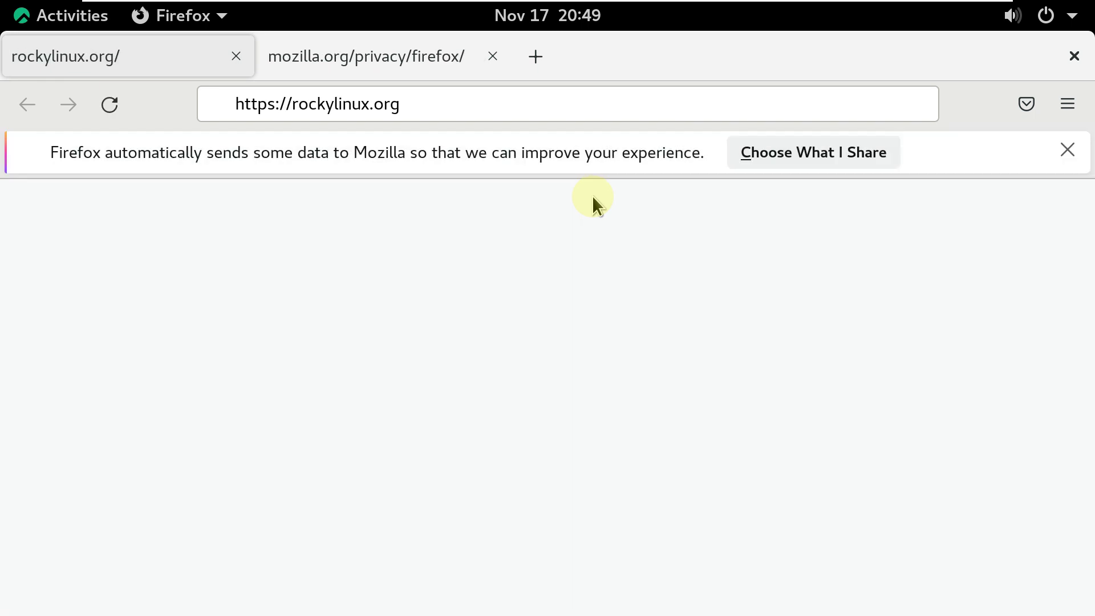
Close the privacy notice tab and check Firefox's version (102.4.0esr) in About Firefox.
left_click(501, 59)
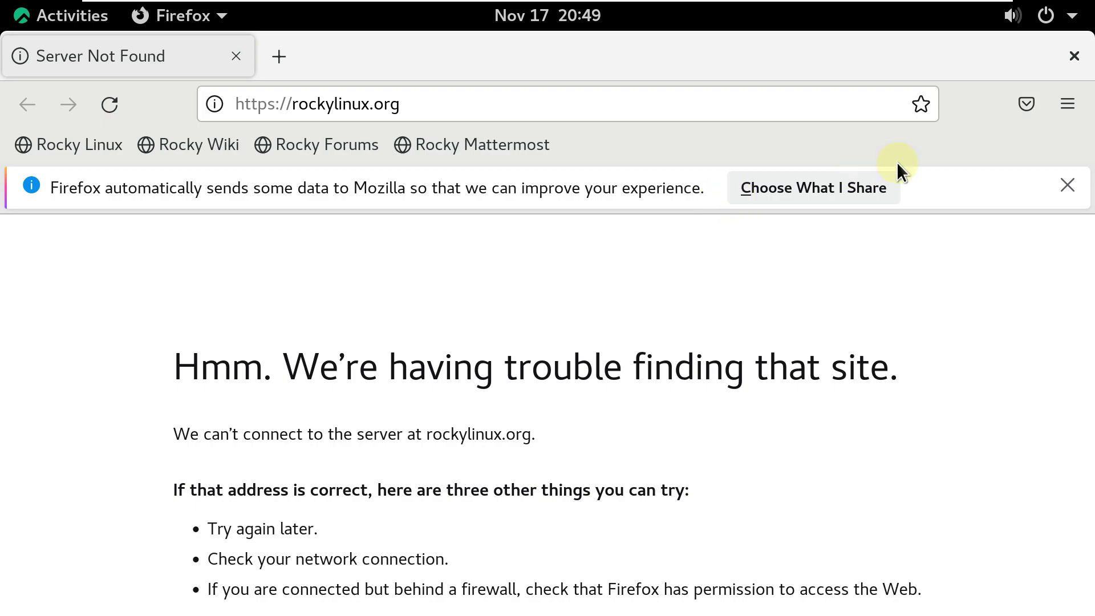
left_click(1055, 112)
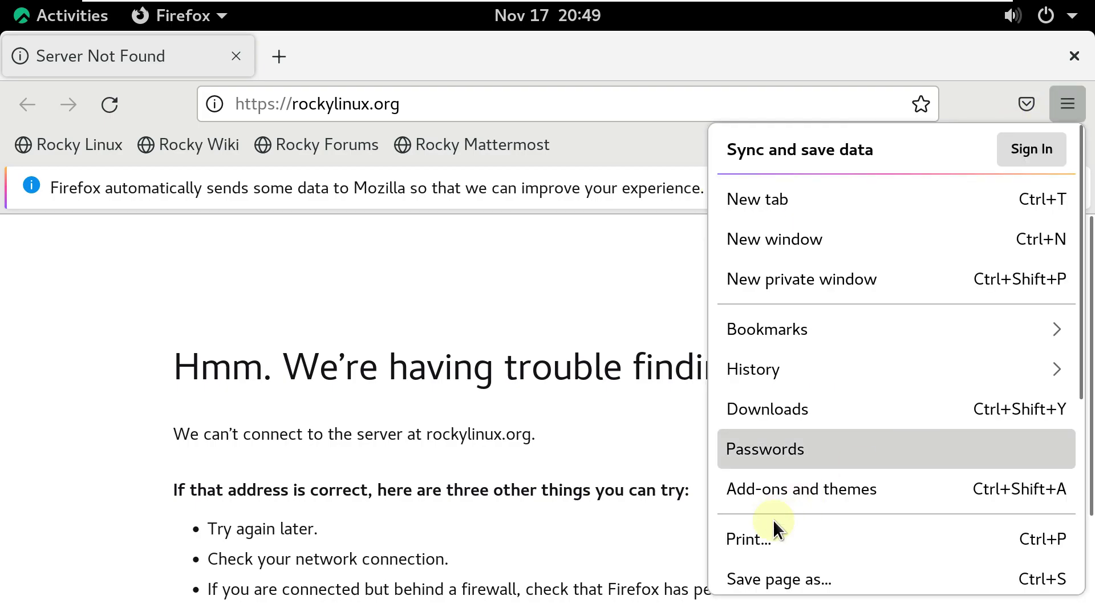
scroll(772, 519, "down", 5)
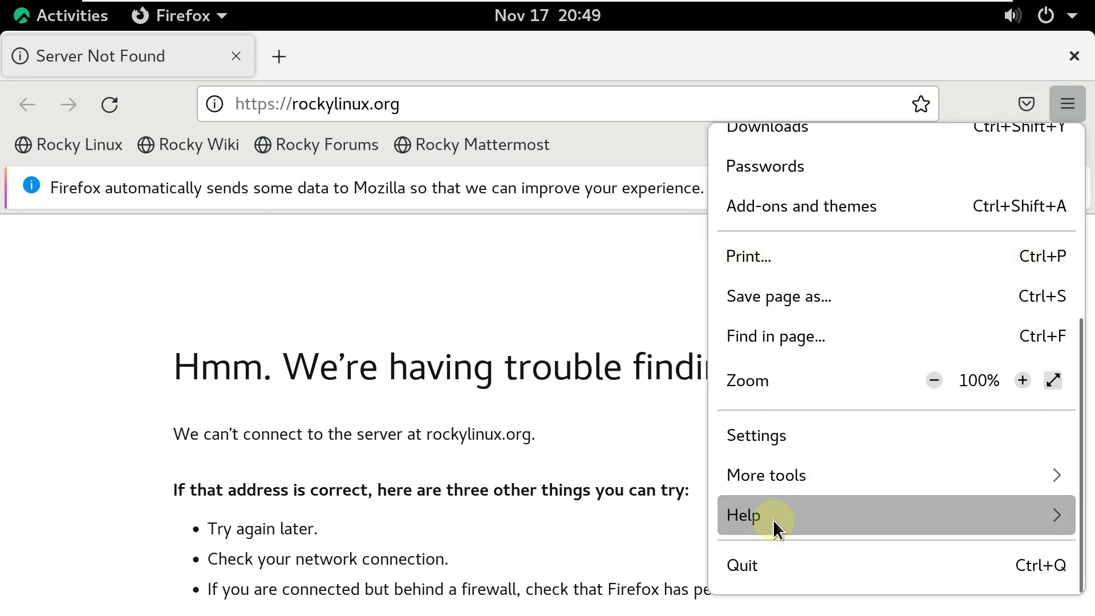
left_click(772, 519)
left_click(768, 438)
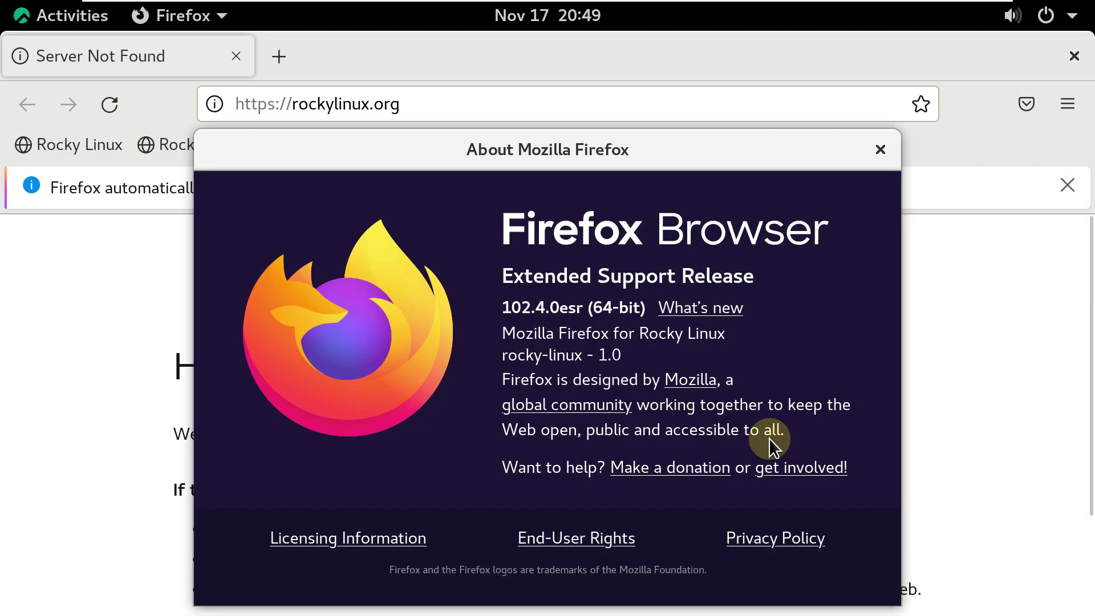
left_click_drag(504, 305, 628, 308)
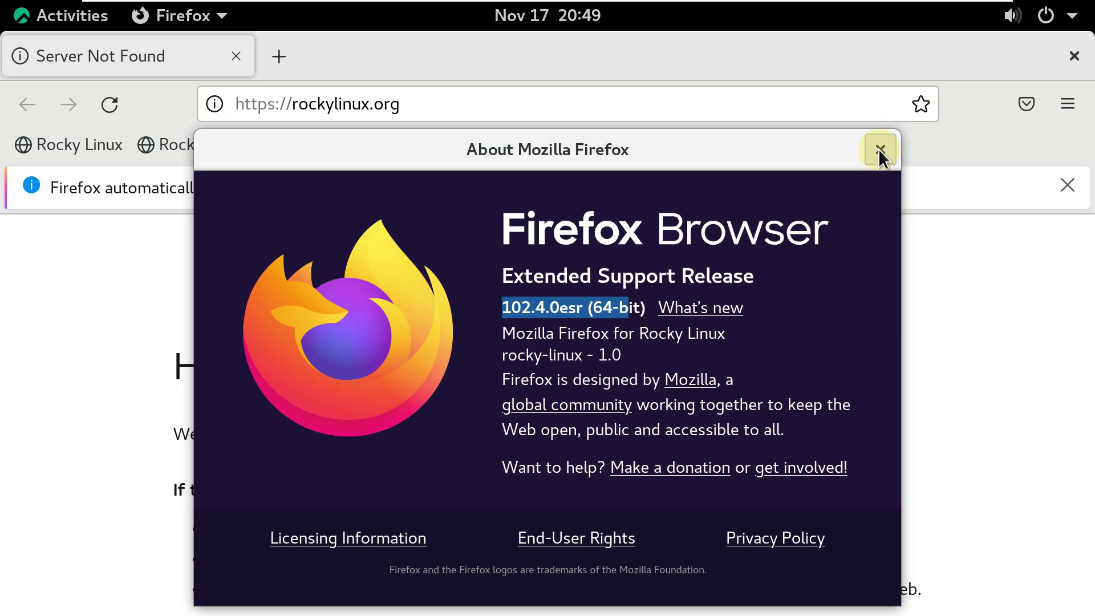
left_click(880, 149)
Open the Rocky Linux bookmark, which fails to connect, then close Firefox.
scroll(399, 408, "down", 3)
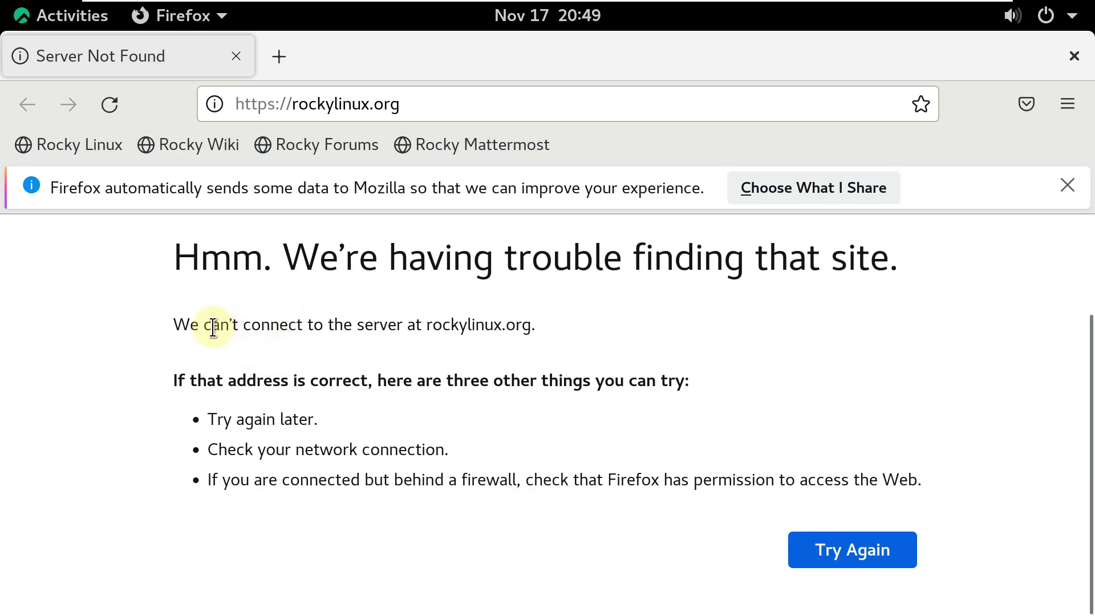
left_click_drag(204, 324, 303, 325)
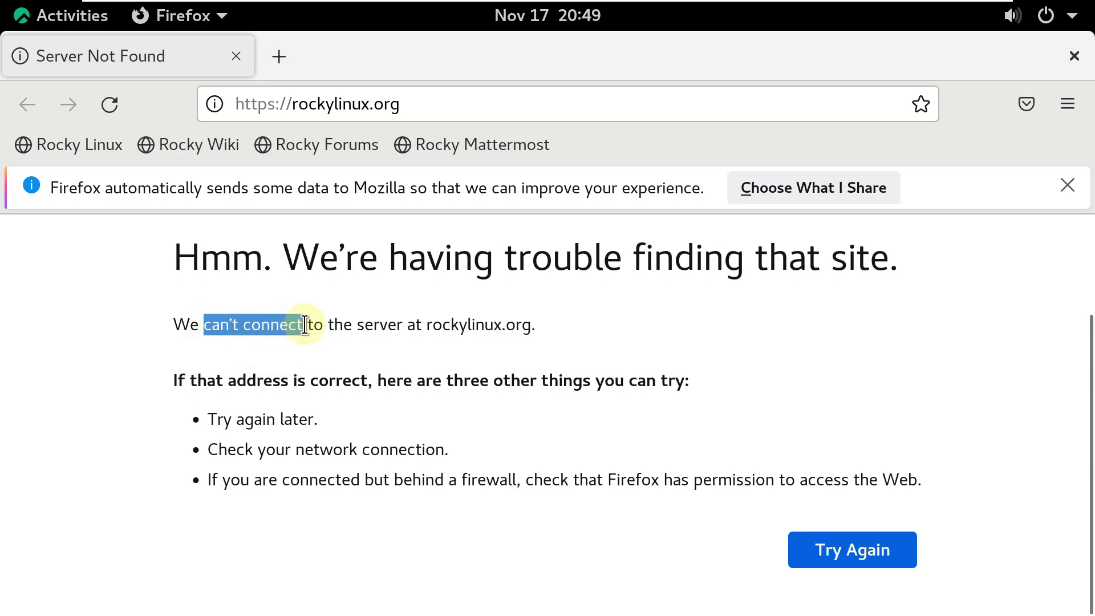
left_click(420, 453)
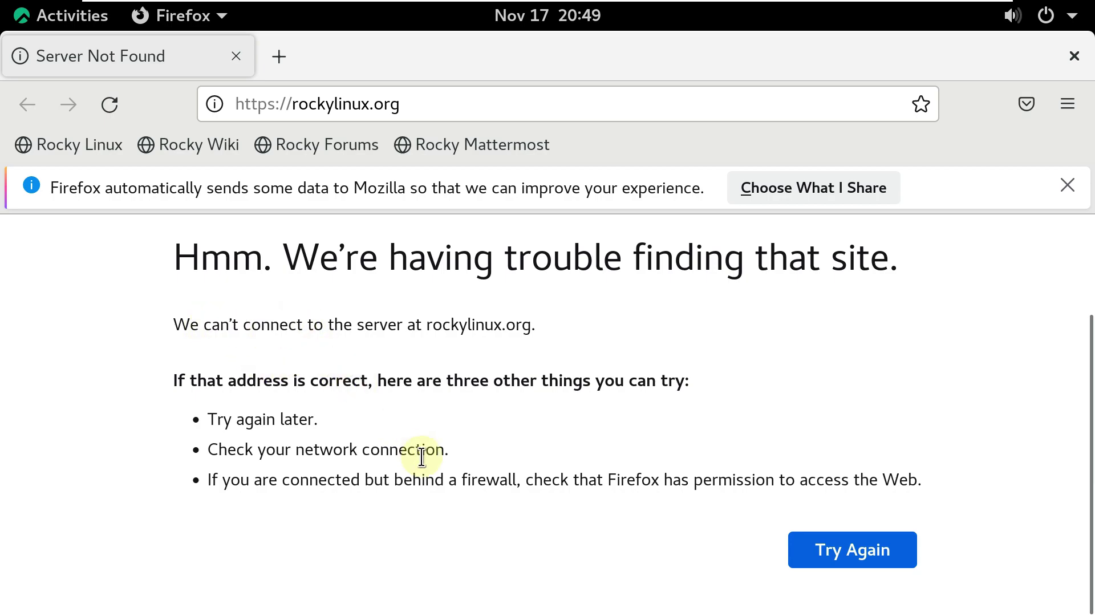
left_click(117, 143)
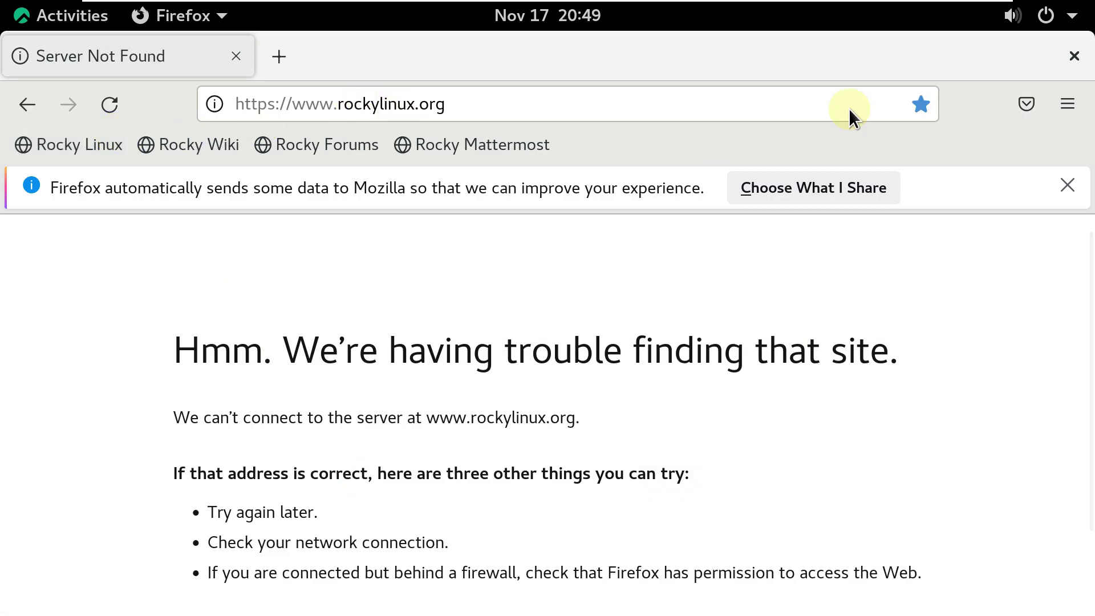
left_click(1070, 59)
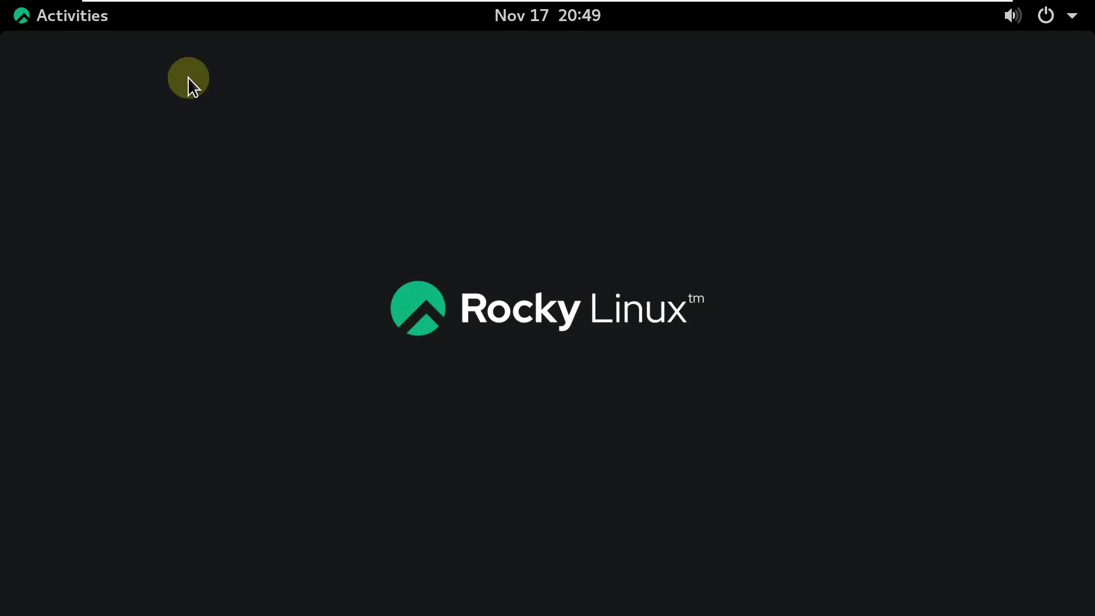
Open a terminal, try inxi -b, and print the /etc/issue banner.
left_click(93, 19)
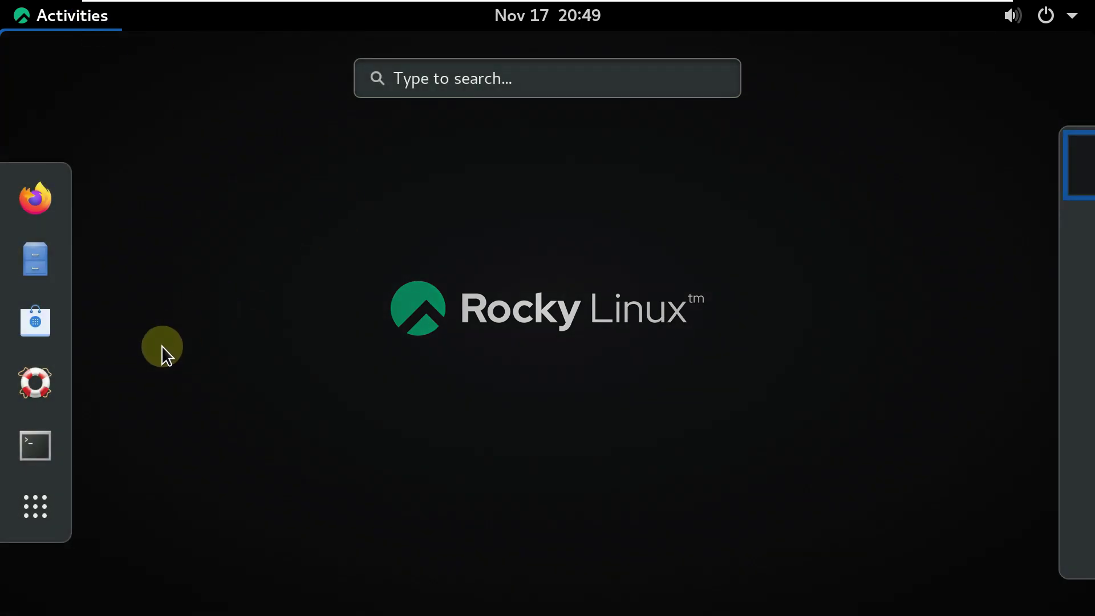
left_click(31, 436)
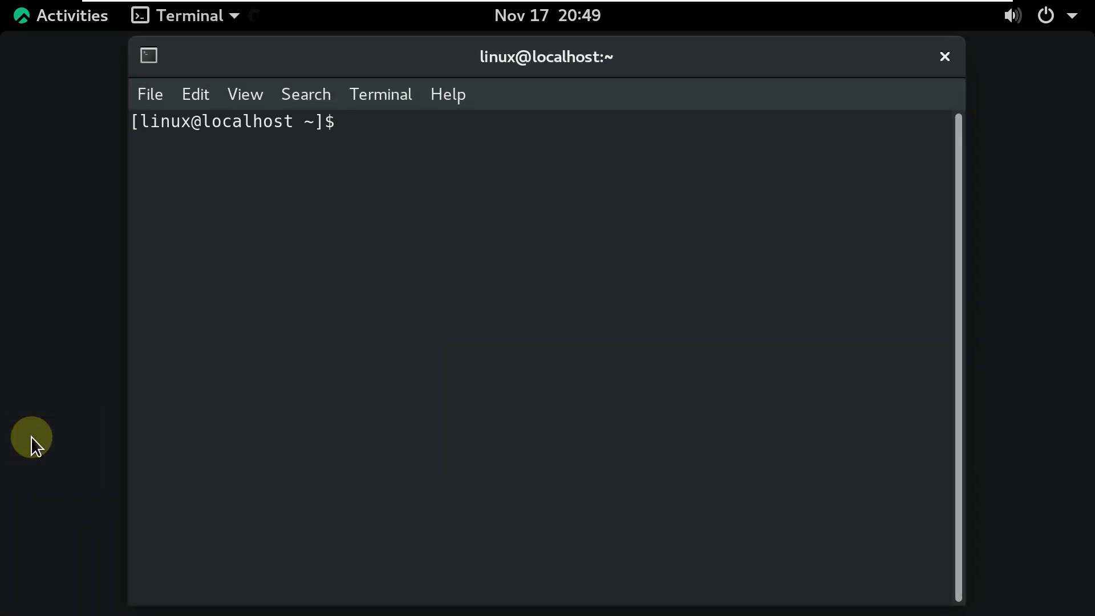
type("inxi -b")
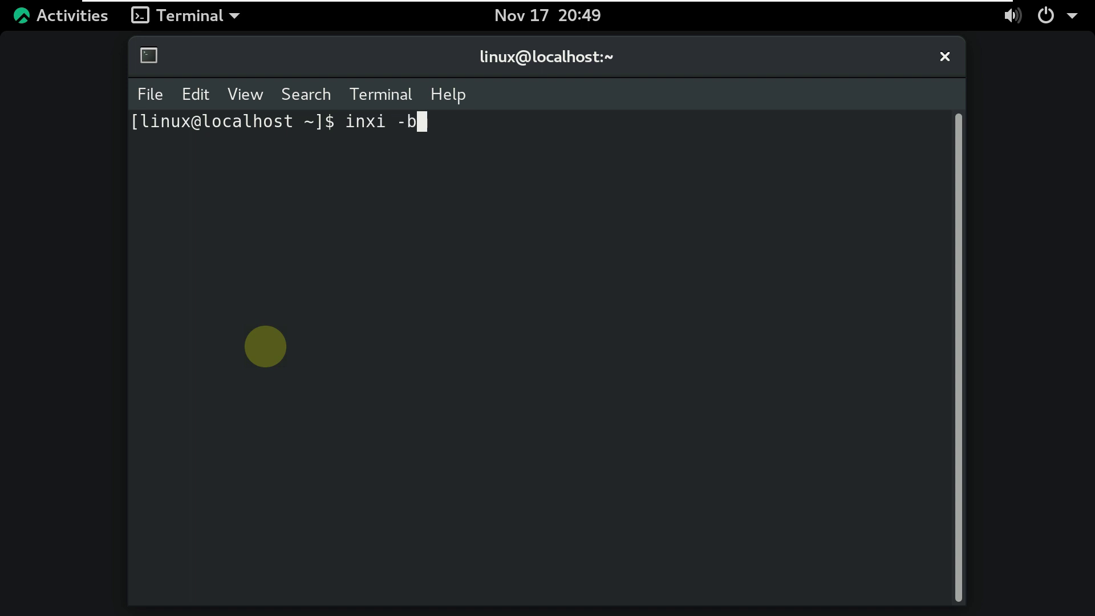
key("Return")
type("cat ")
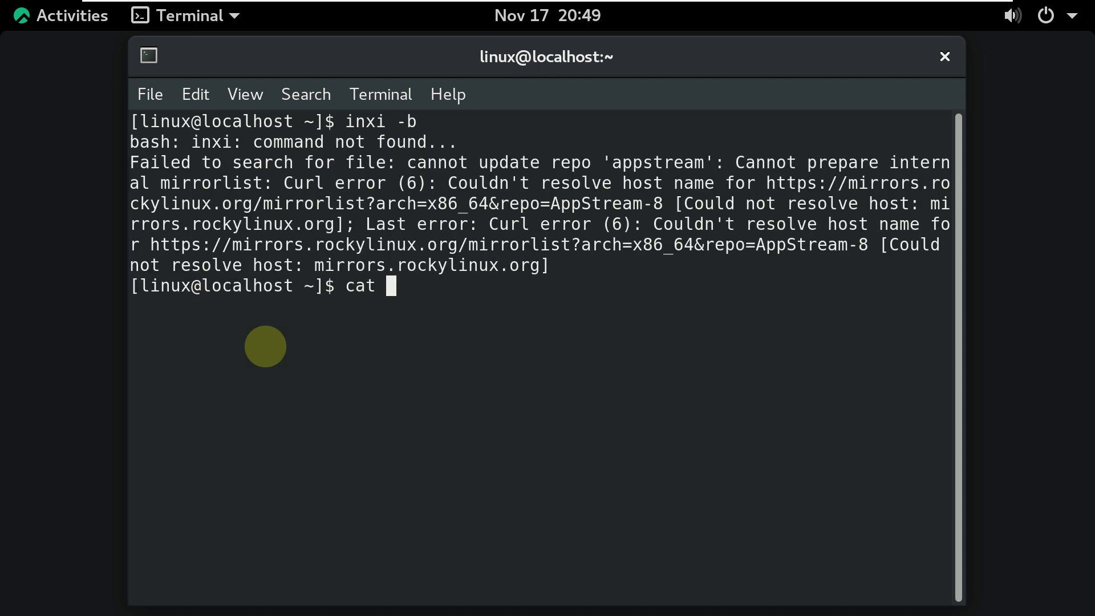
type("/etc/issue")
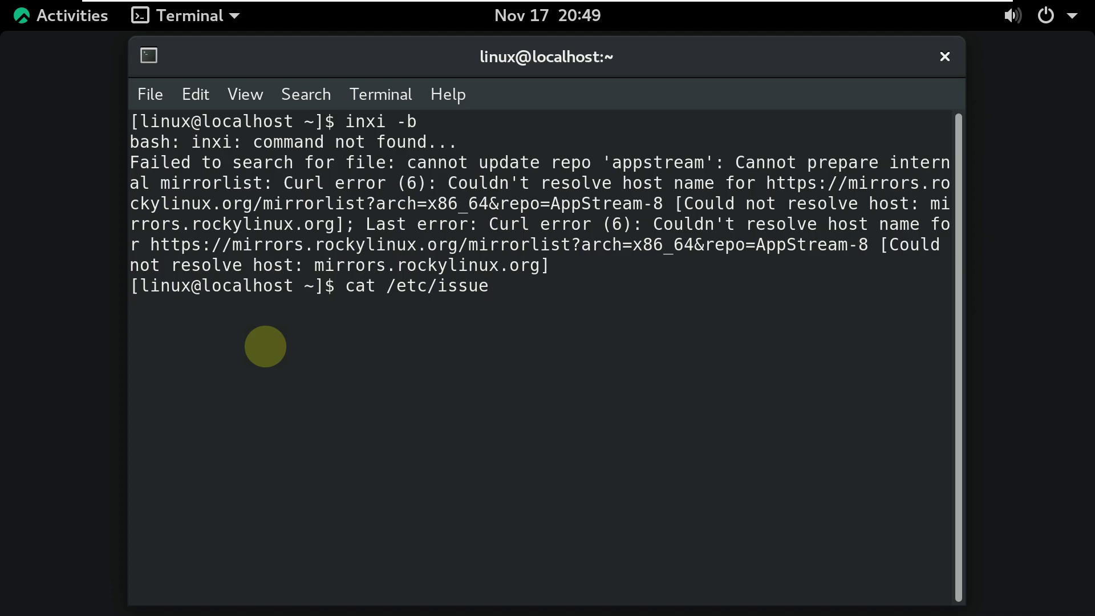
key("Return")
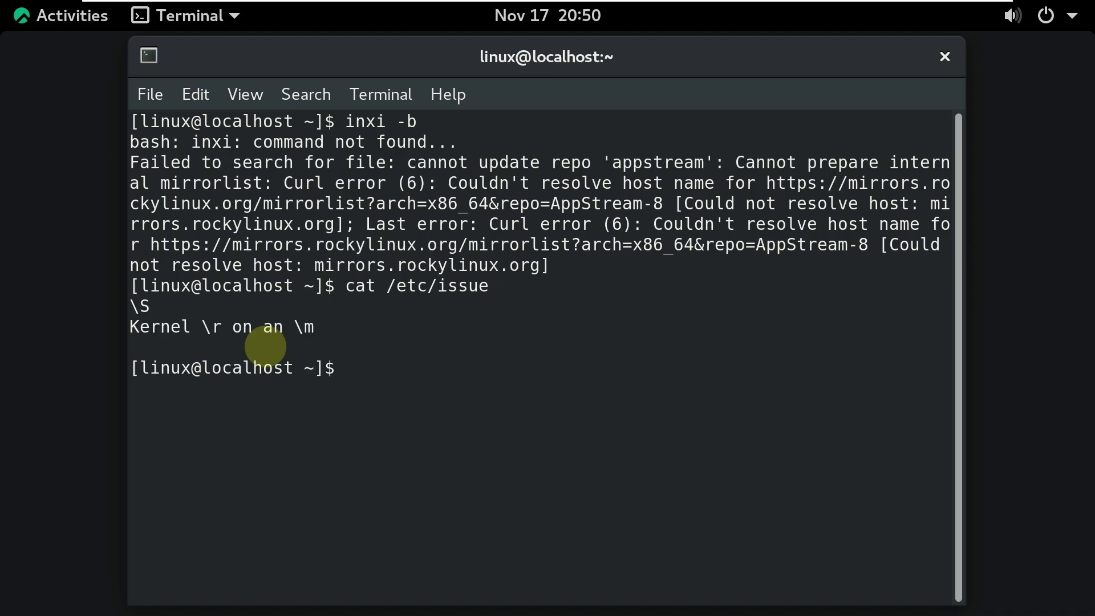
Run uname and uname -r to show kernel release 4.18.0-425.3.1.el8.x86_64.
type("uname -a")
key("Return")
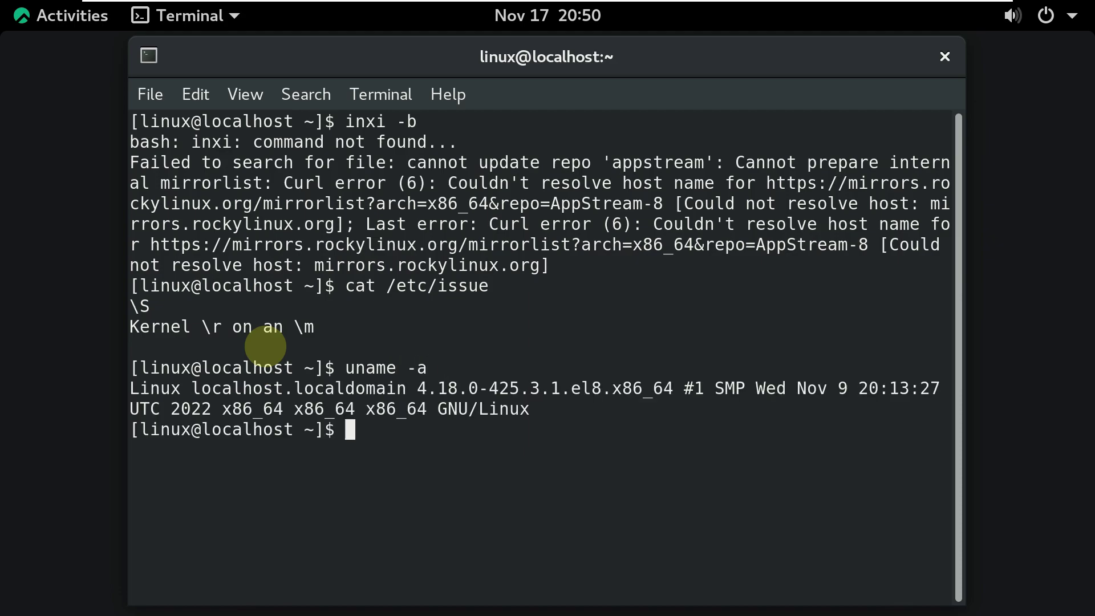
type("uname -r")
key("Return")
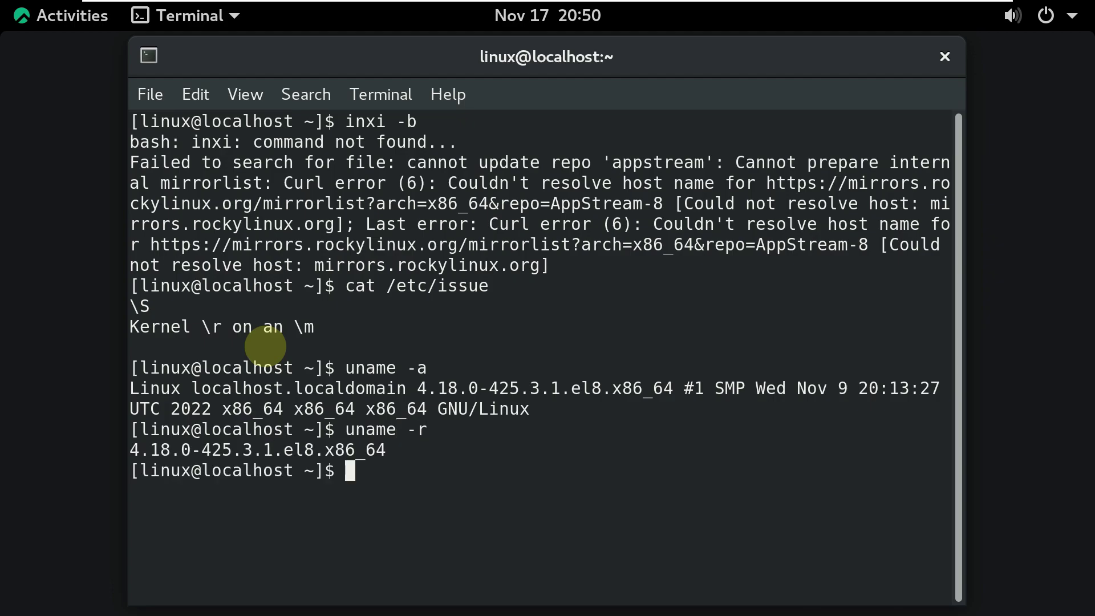
Try running htop and neofetch, both not found, then type exit.
type("htop")
key("Return")
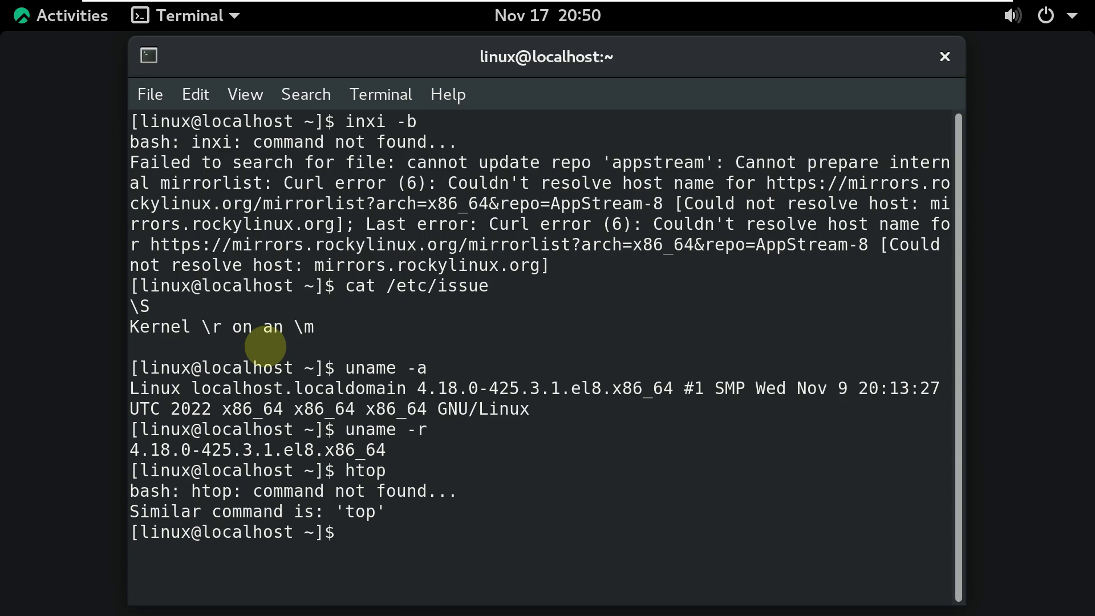
type("exit")
key("BackSpace")
key("BackSpace")
key("BackSpace")
key("BackSpace")
type("neofetch")
key("Return")
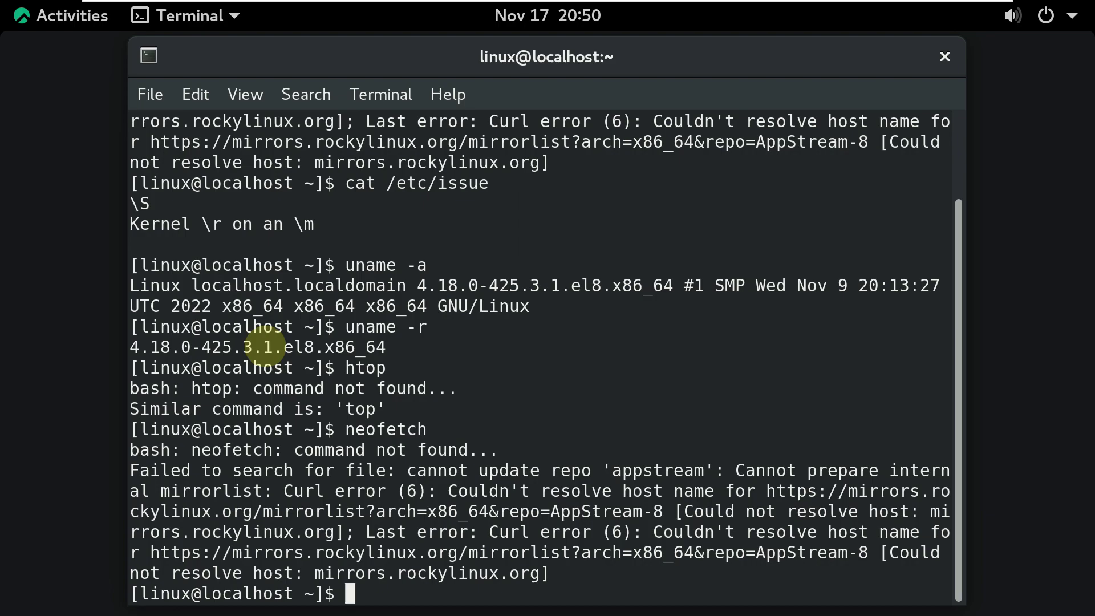
type("exit")
Close the terminal, open Files in the Home folder, view its main menu, then close Files.
key("Return")
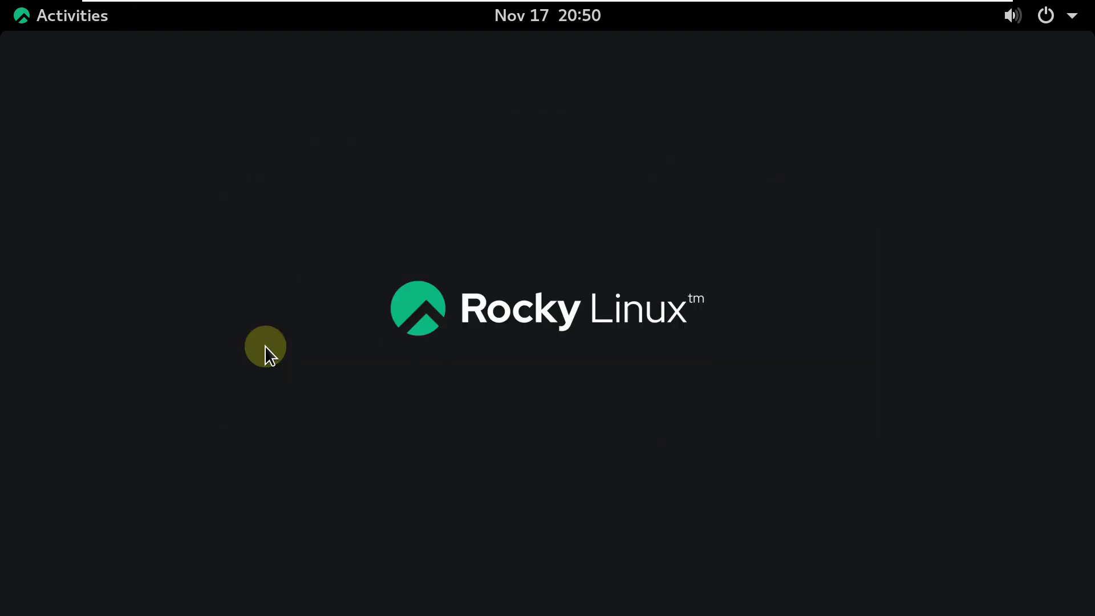
left_click(68, 26)
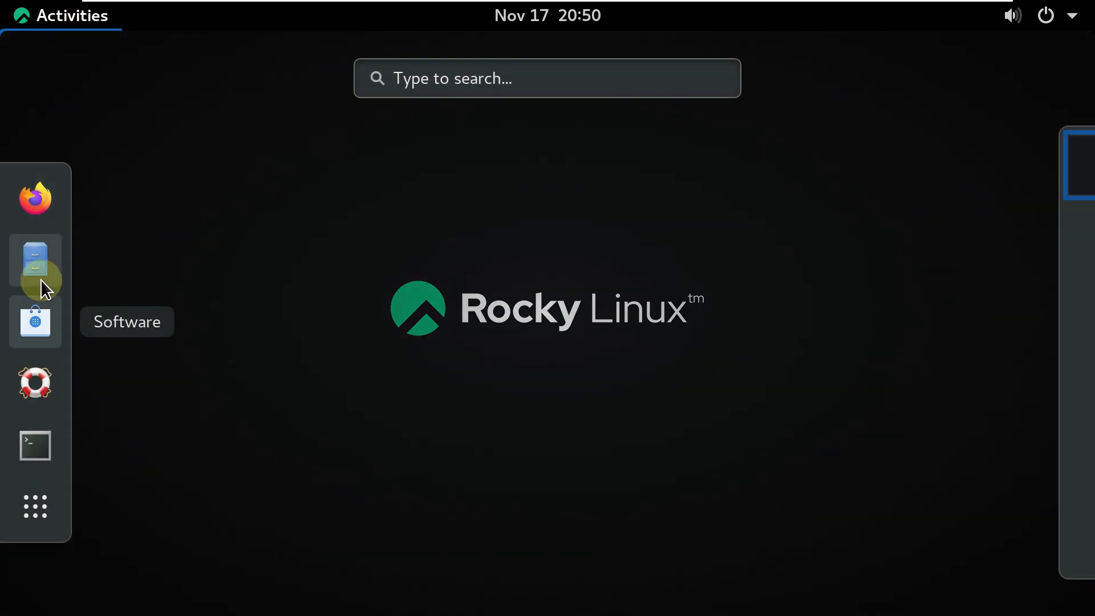
left_click(35, 262)
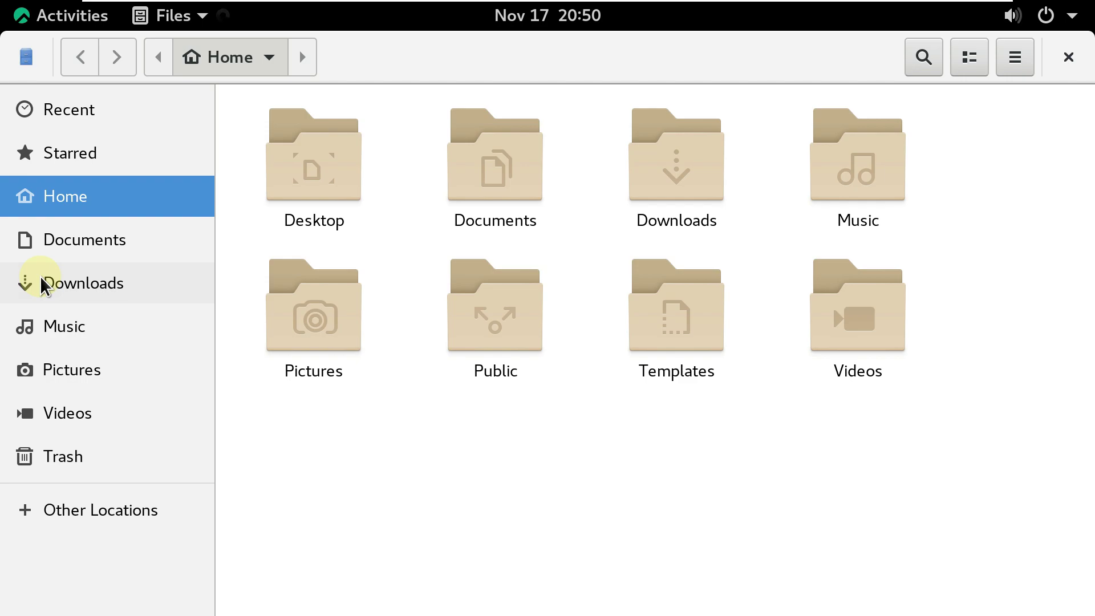
left_click(1013, 67)
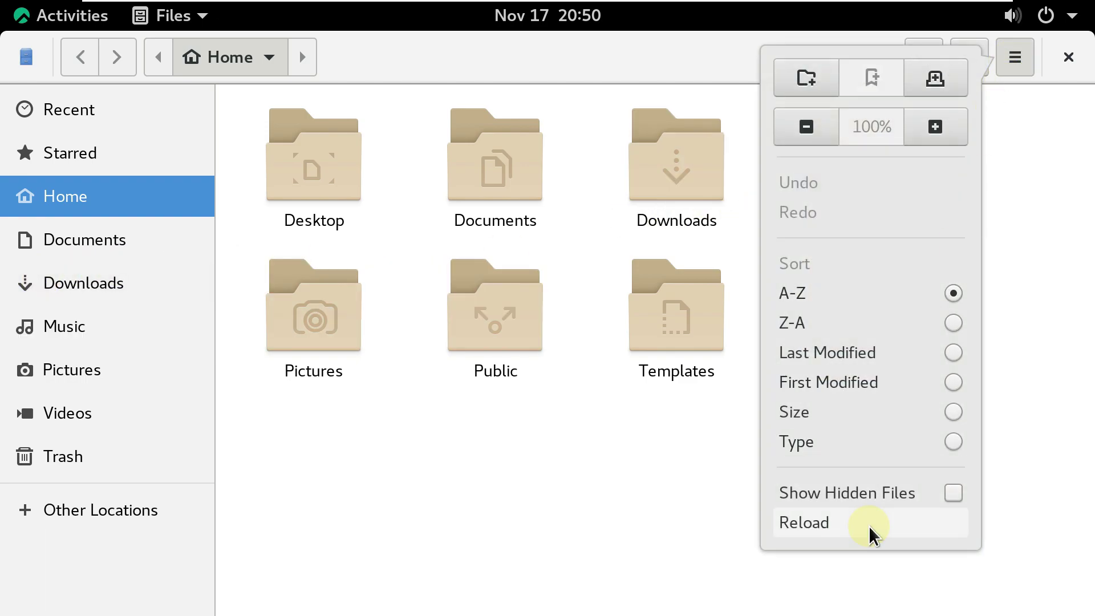
left_click(1038, 268)
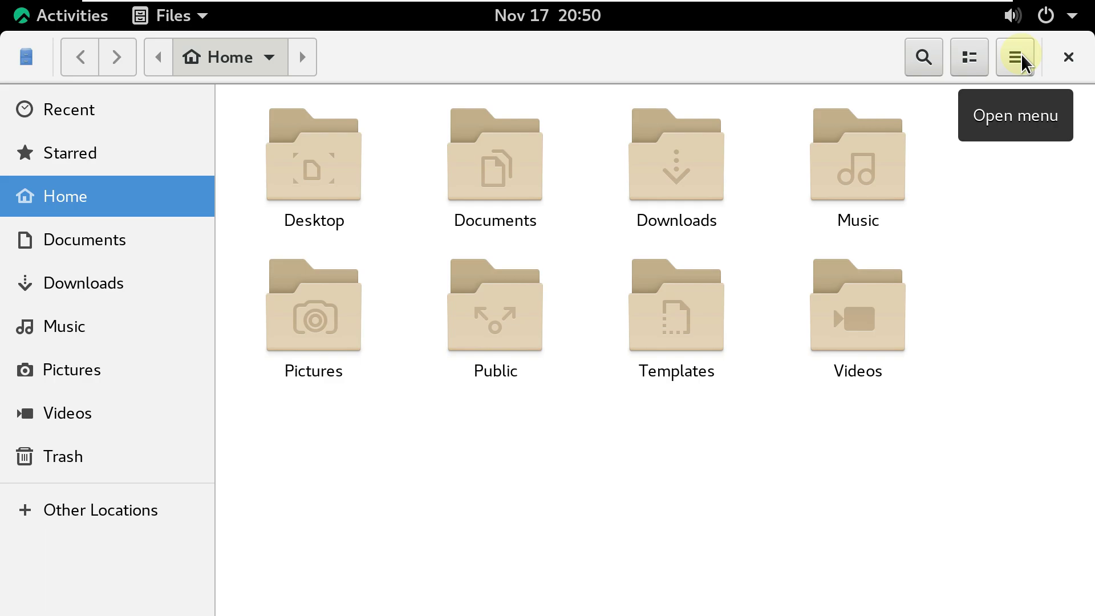
key("F10")
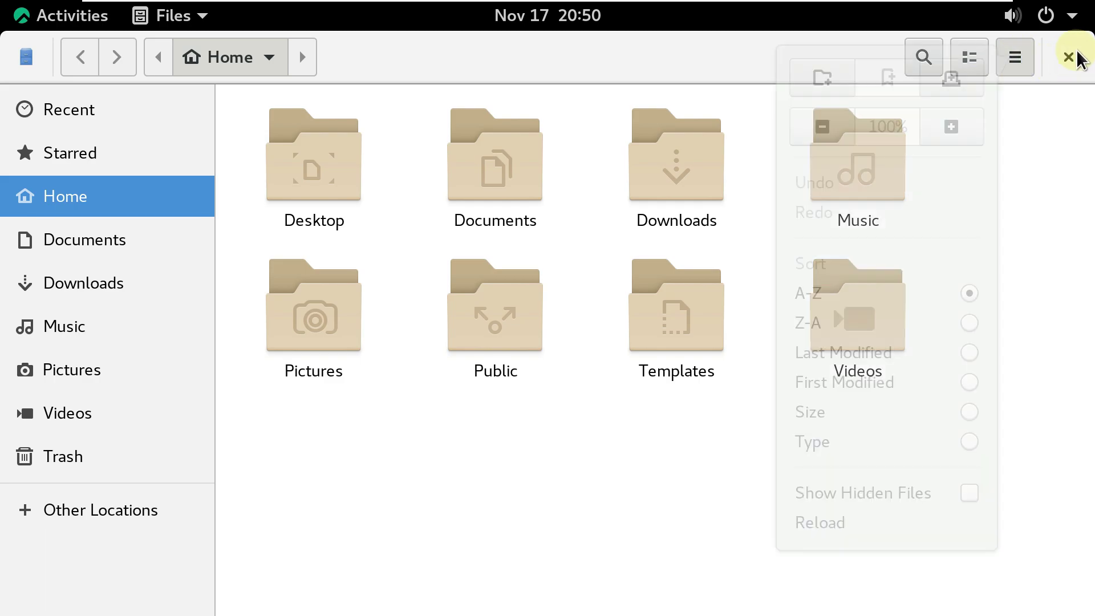
key("Escape")
left_click(1071, 55)
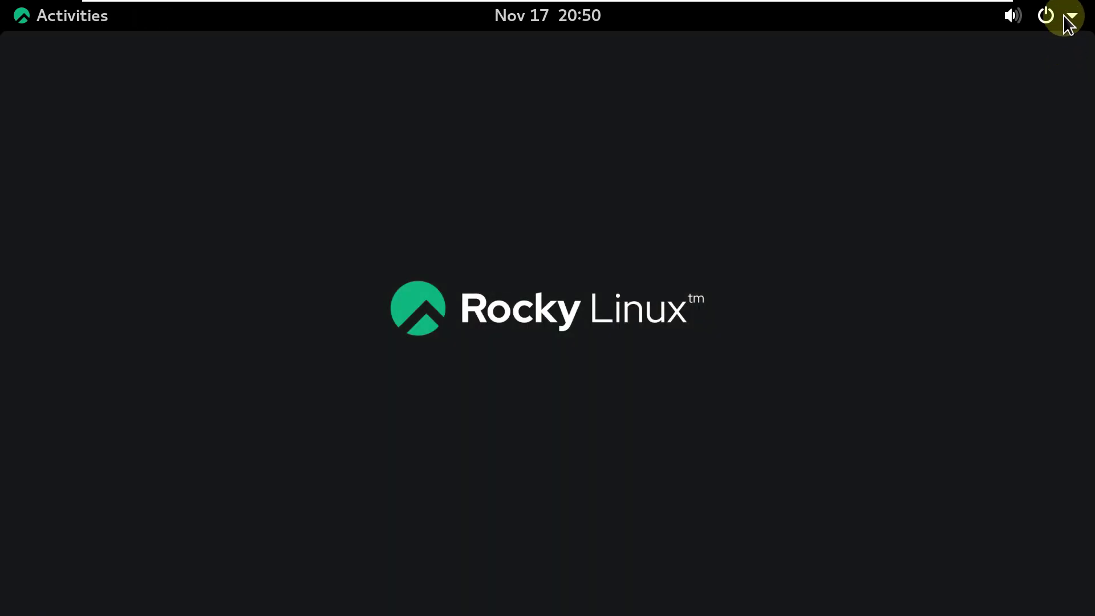
Check the system status menu, then display the grid of all installed applications.
left_click(1065, 17)
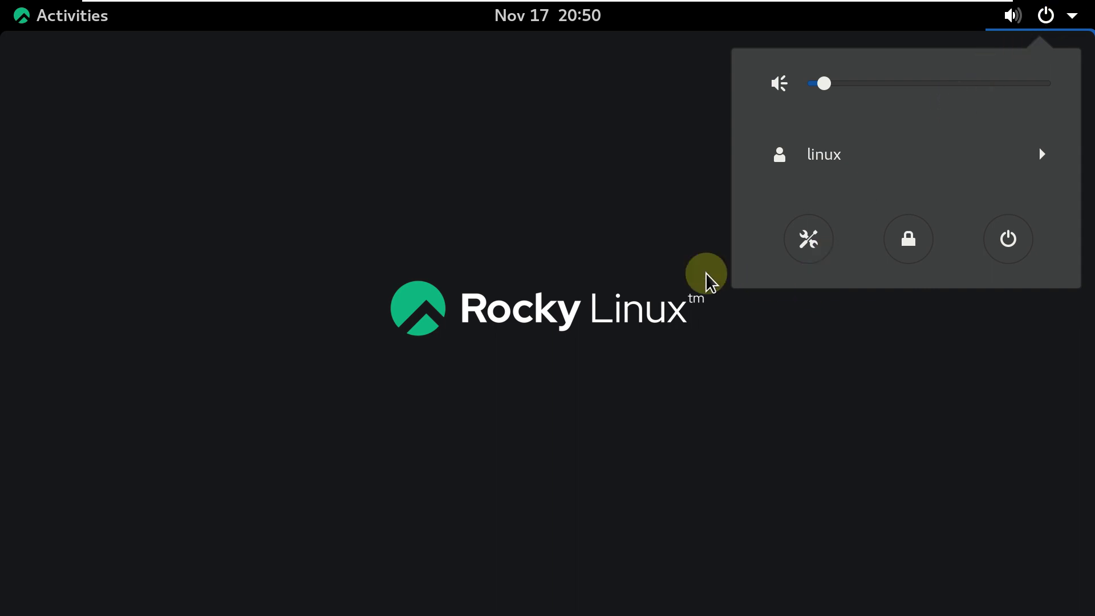
left_click(380, 214)
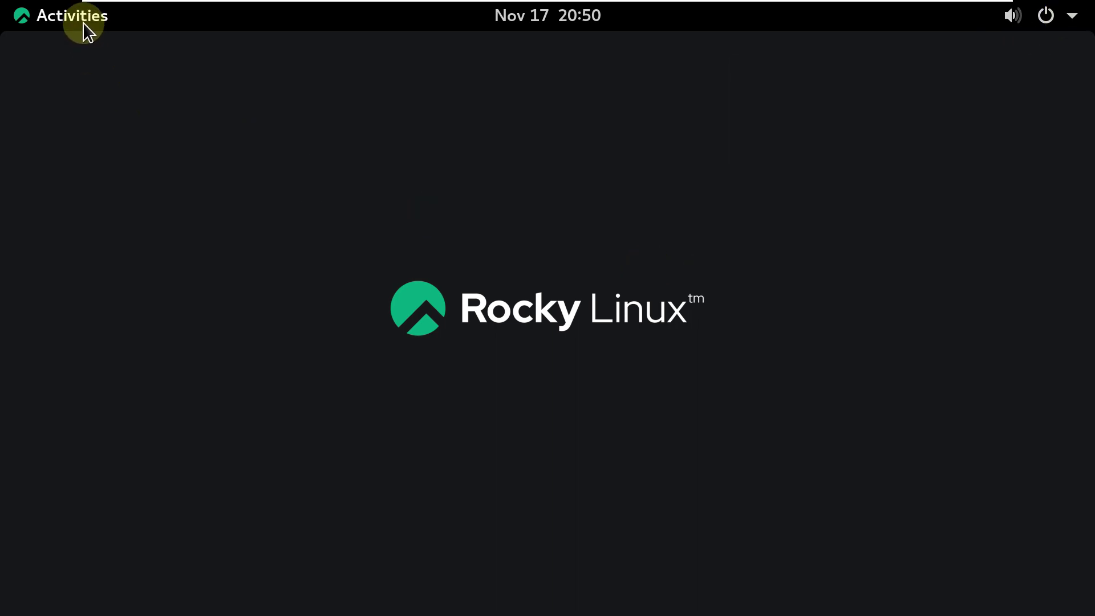
left_click(81, 22)
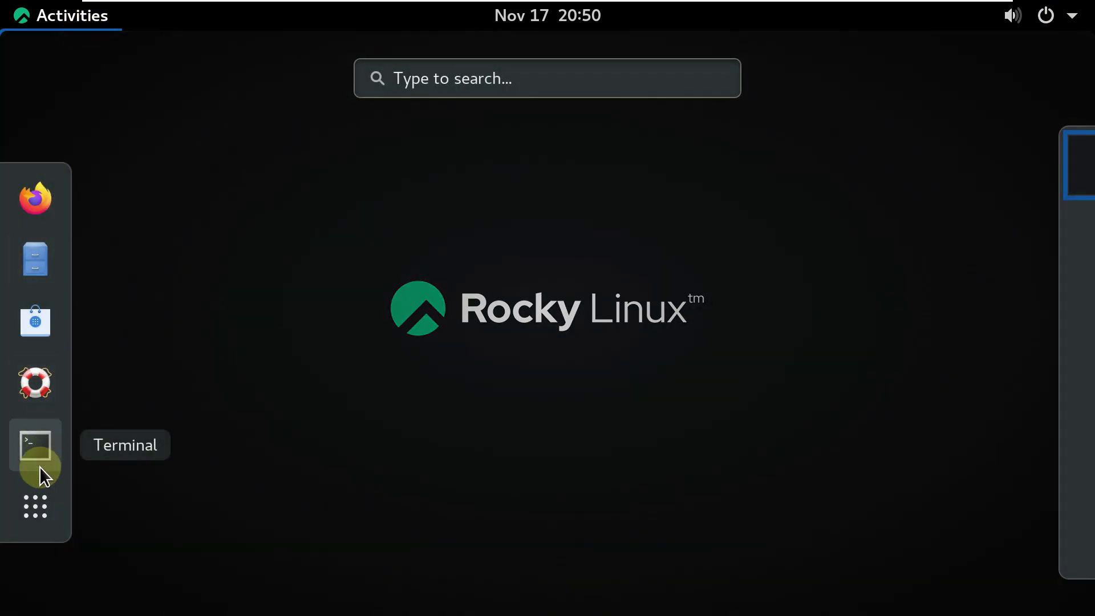
left_click(33, 484)
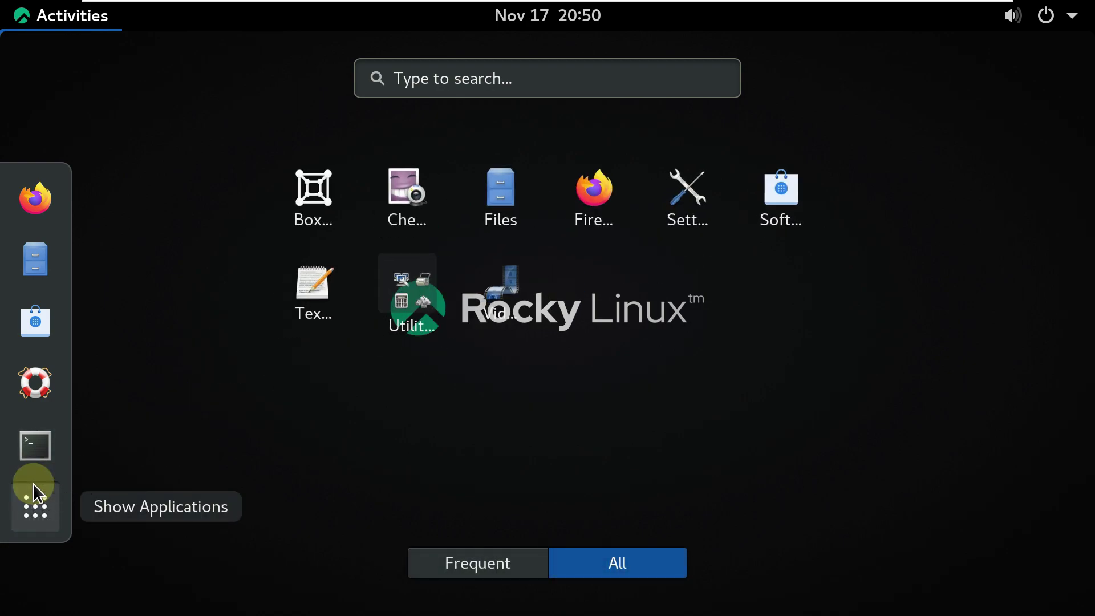
Launch Text Editor, type YouTube.com/9to5linux and select the whole line.
left_click(302, 309)
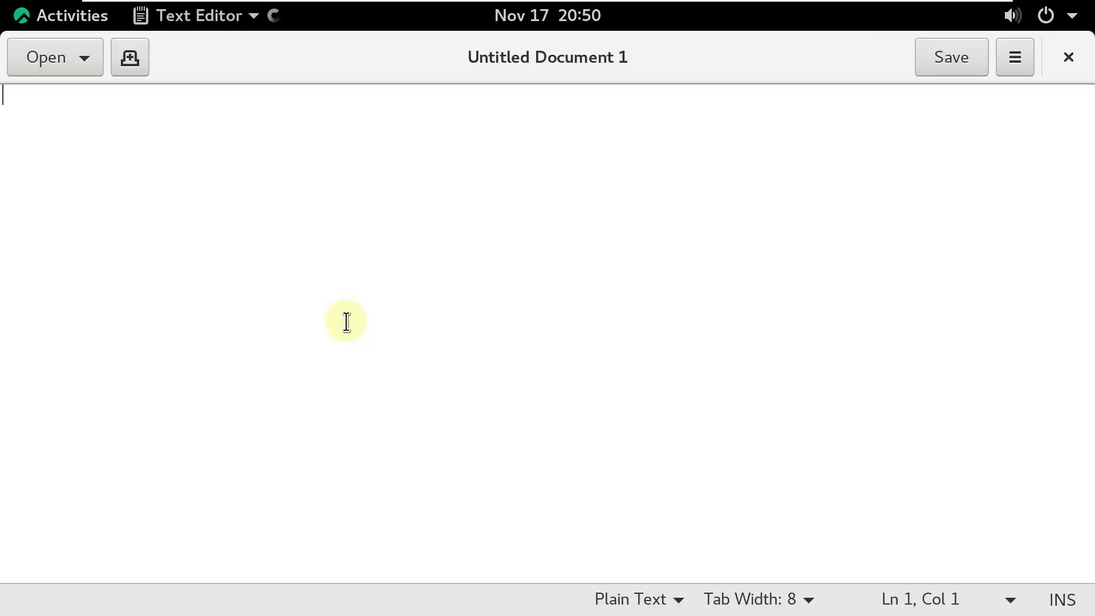
type("Y")
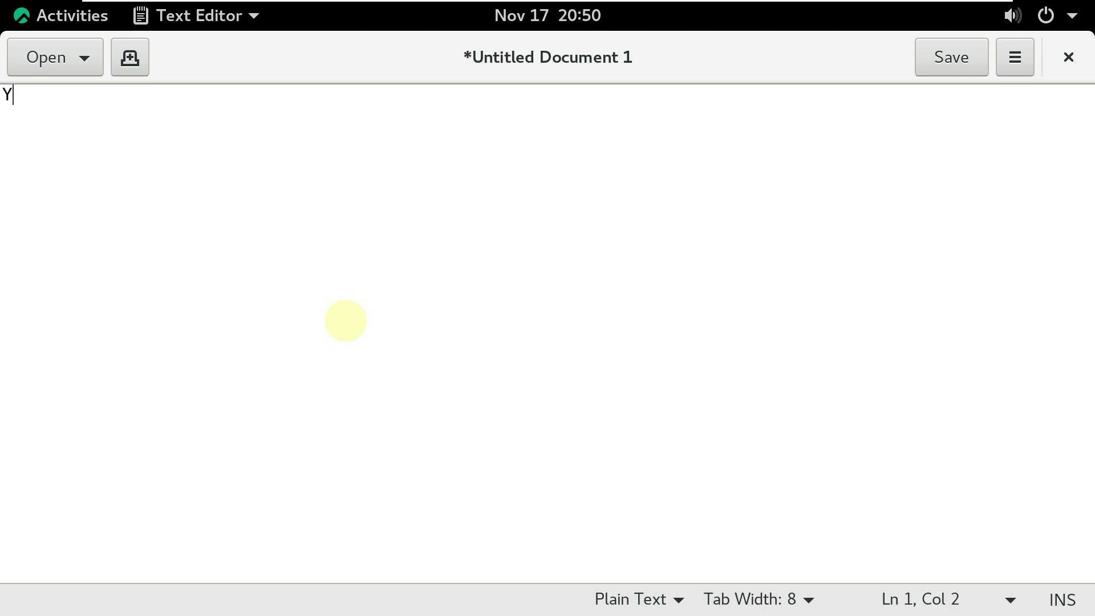
type("ouTube.com/9to5linux")
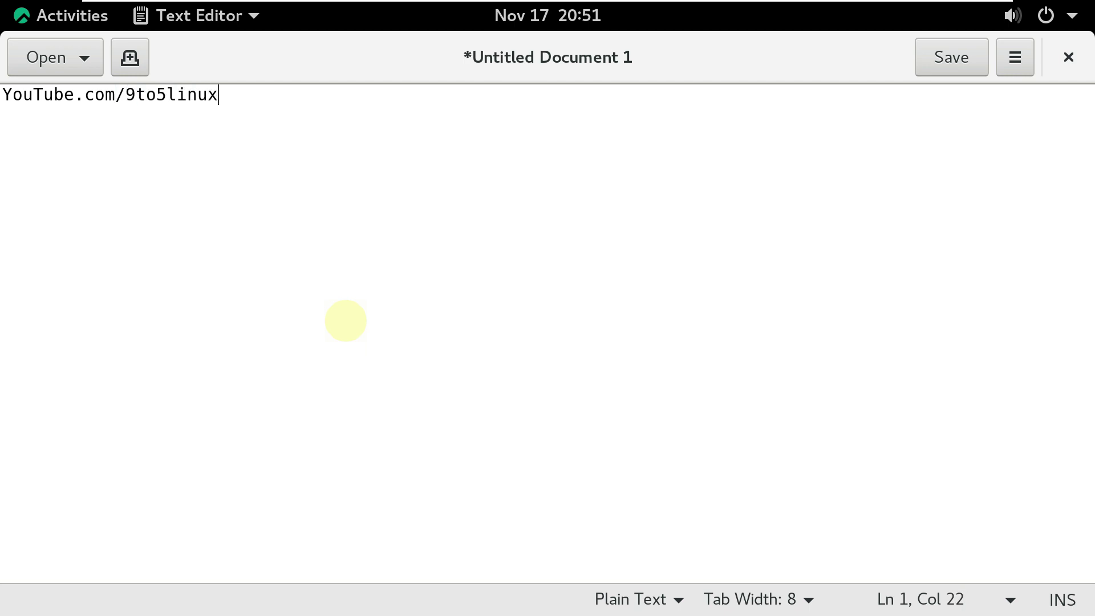
left_click_drag(231, 98, 8, 78)
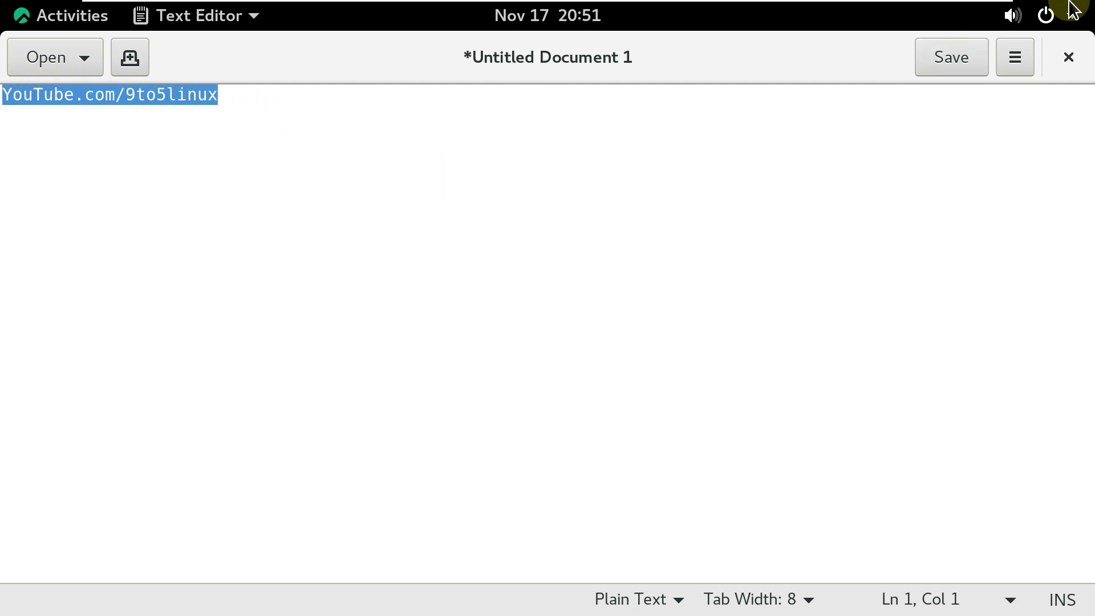
View gedit's About information (version 3.28.1), then close the editor without saving.
left_click(1025, 50)
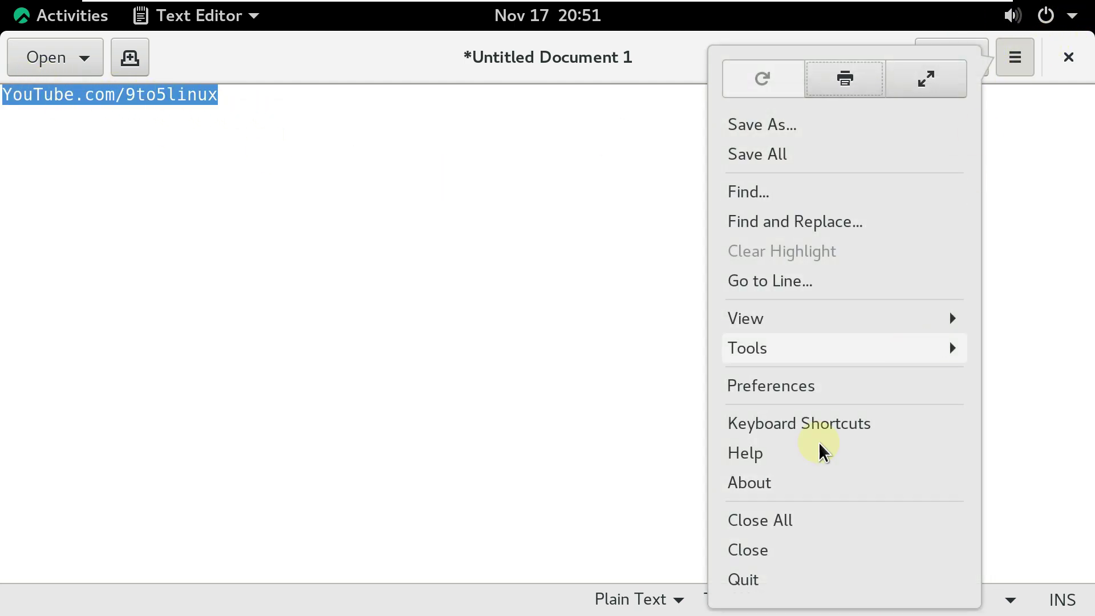
left_click(773, 487)
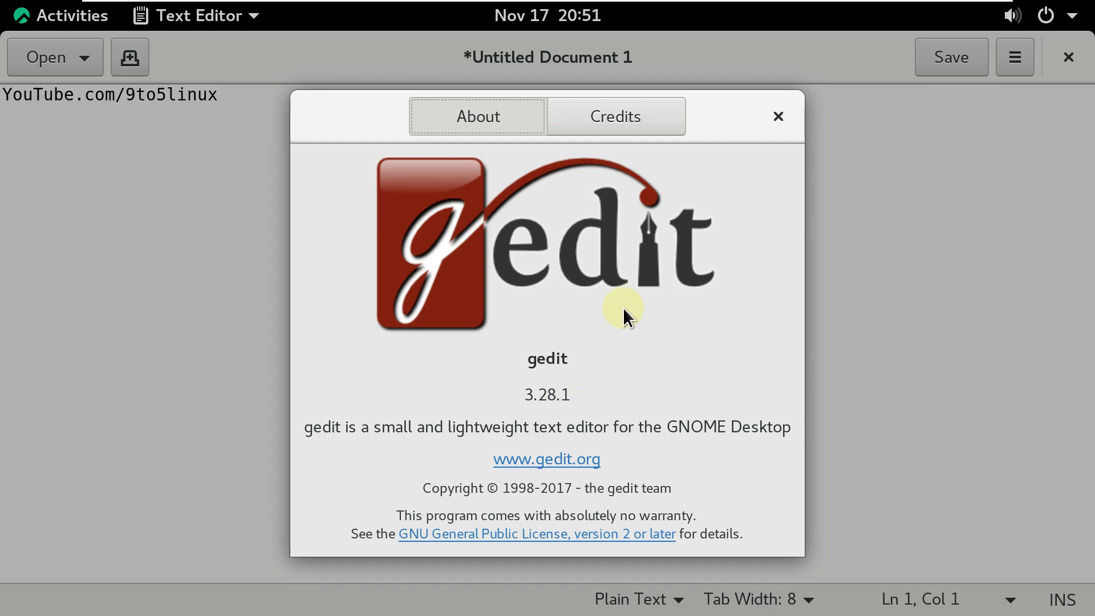
left_click(765, 118)
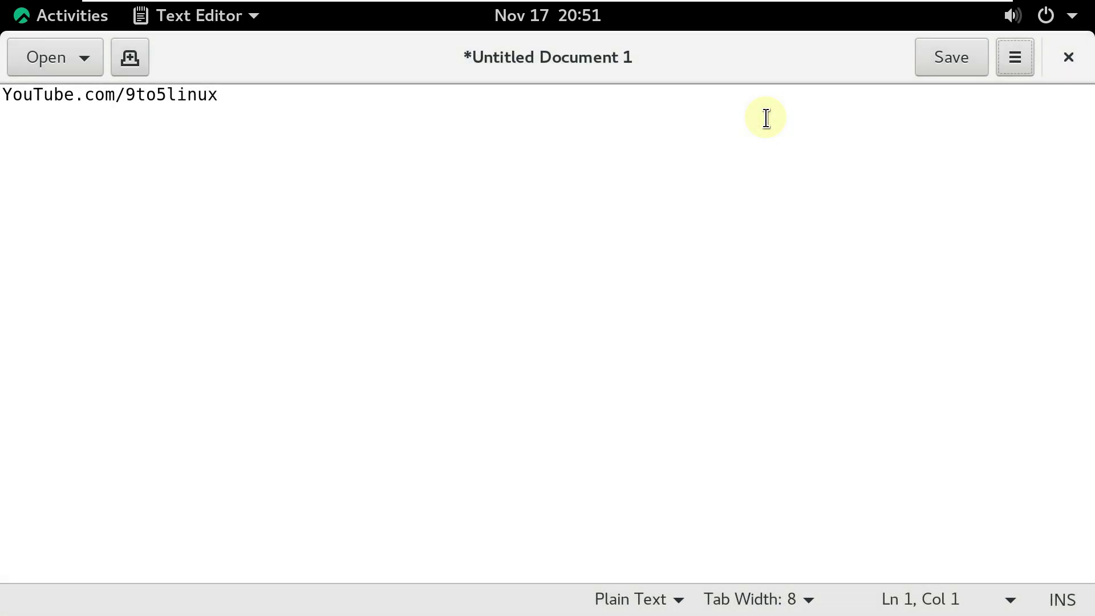
left_click(1059, 56)
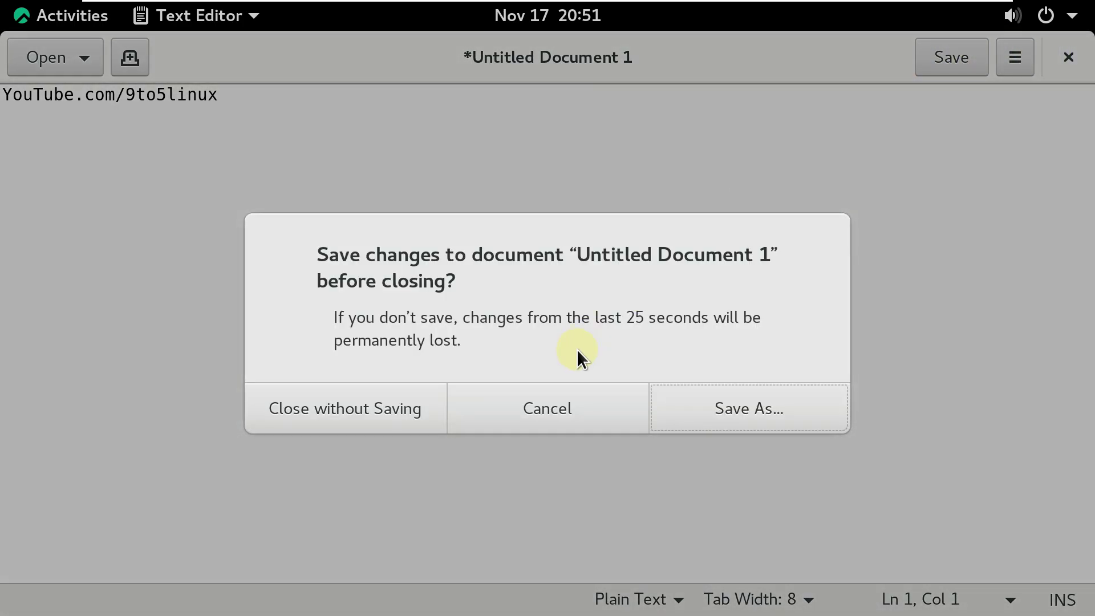
left_click(413, 401)
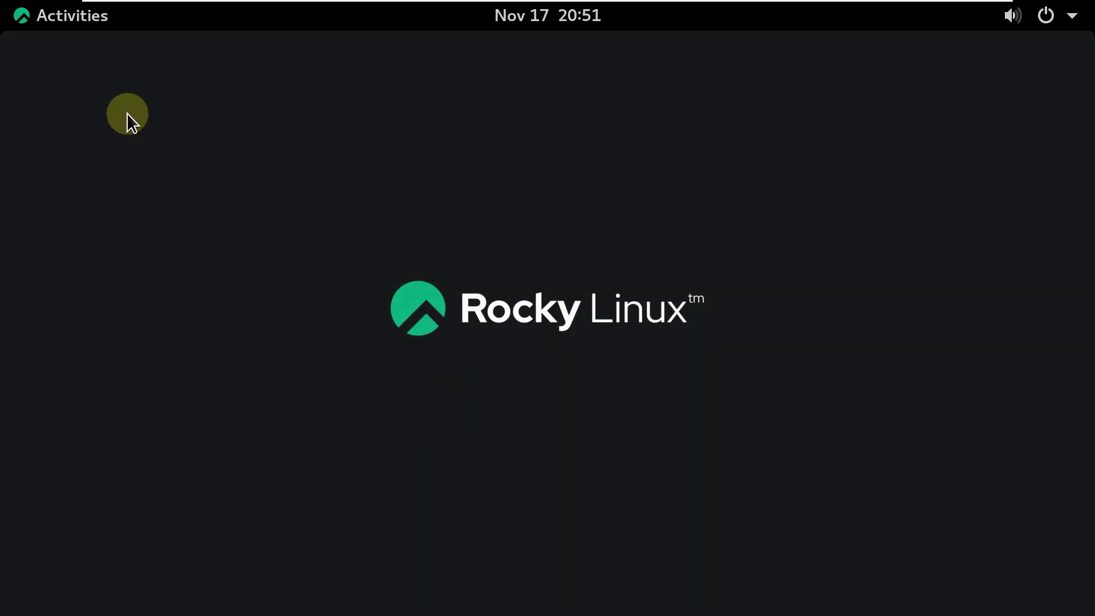
Launch System Monitor from the Utilities app group and maximize its window.
left_click(85, 16)
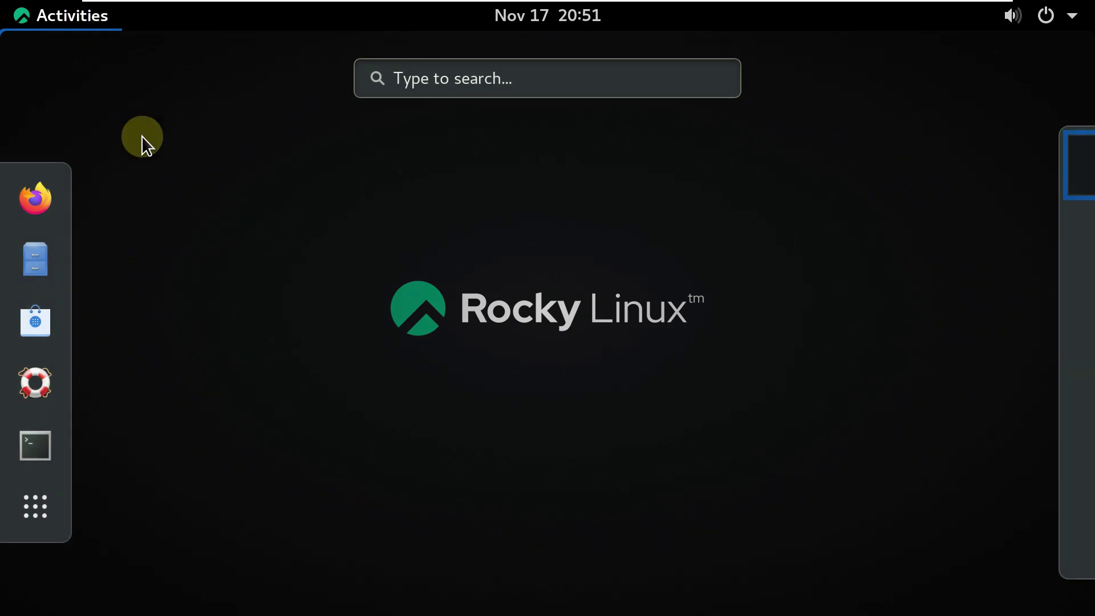
left_click(37, 497)
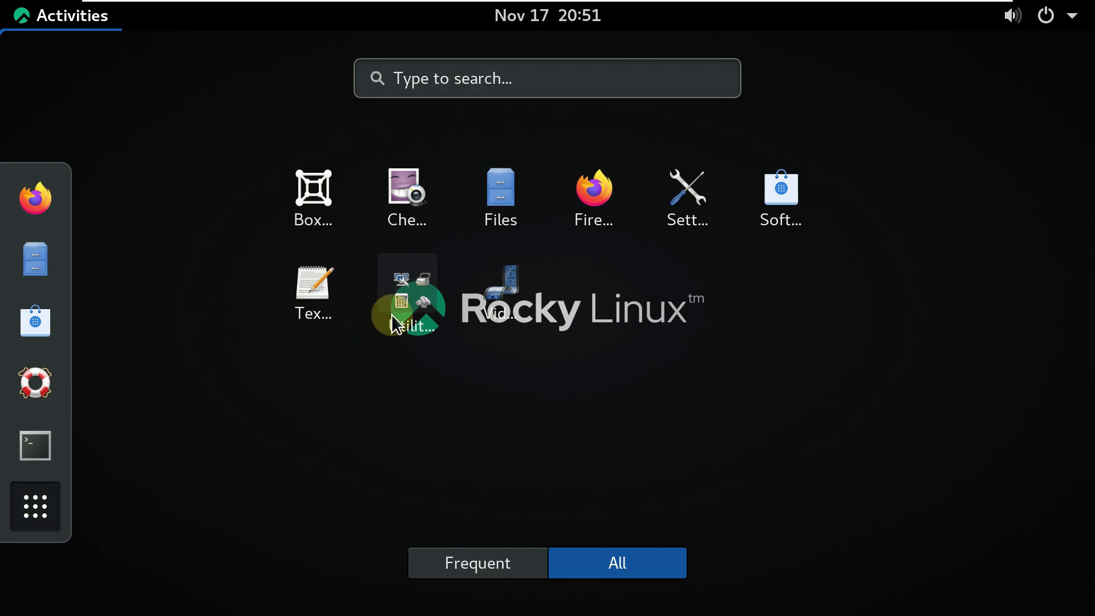
left_click(408, 311)
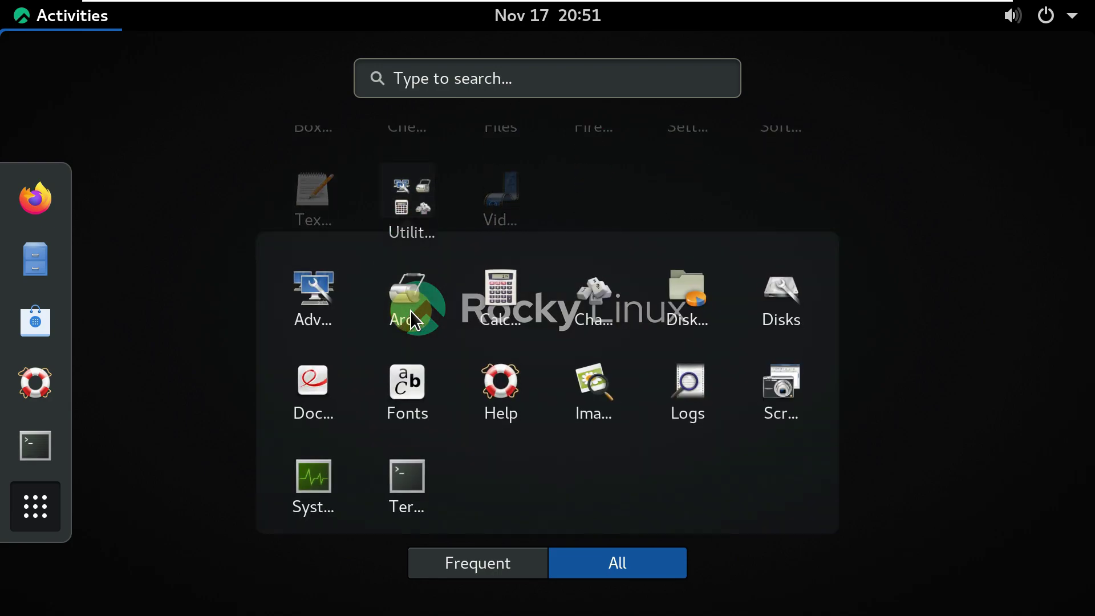
left_click(329, 476)
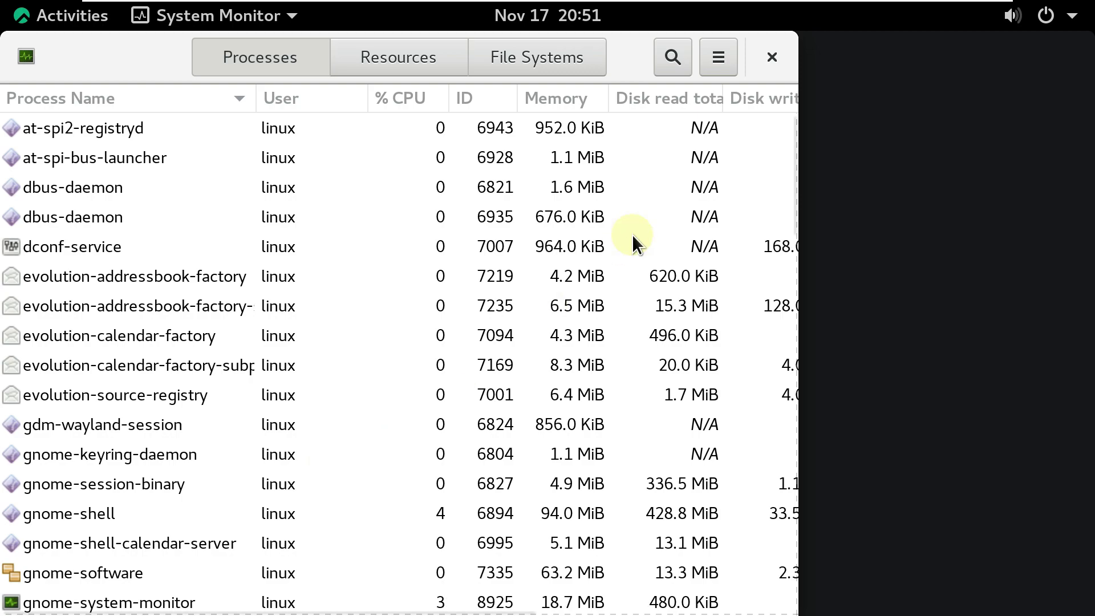
double_click(626, 58)
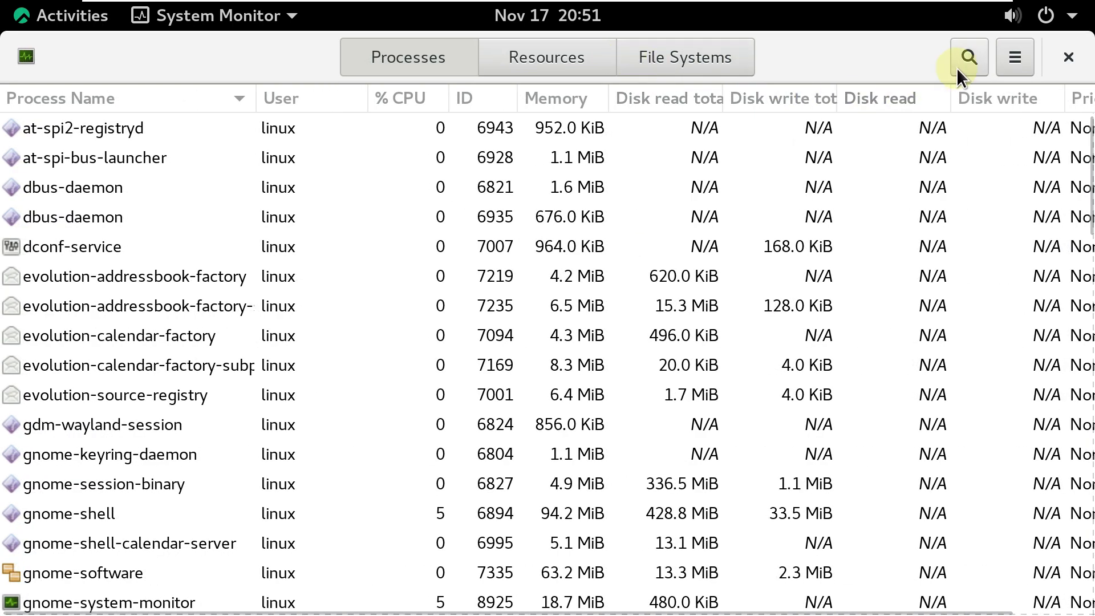
Check the process filter options, scroll through the process list, then switch to the Resources graphs.
left_click(1027, 63)
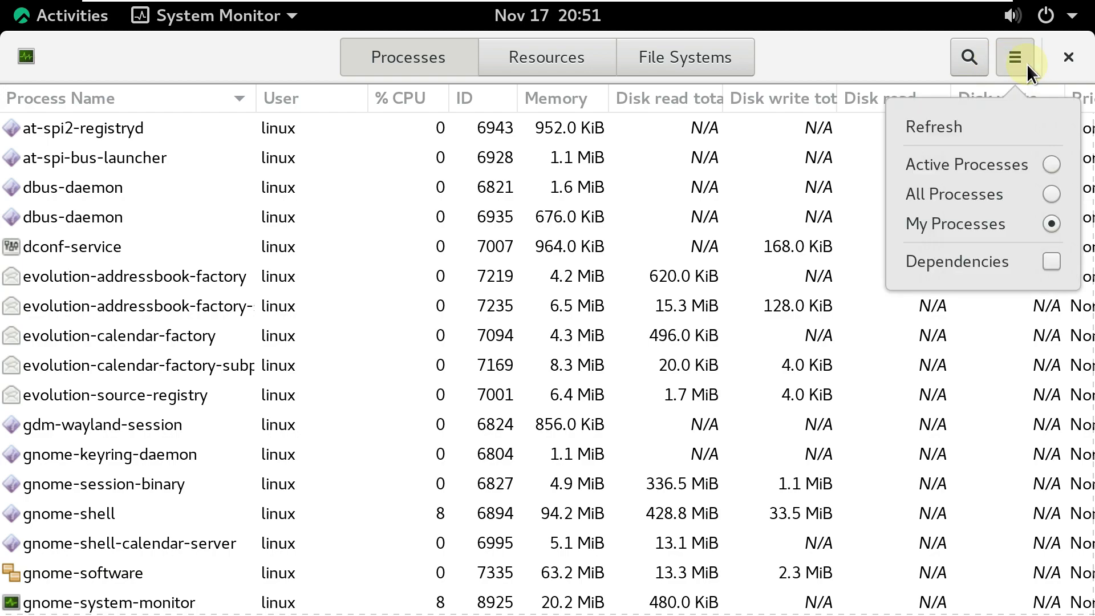
left_click(222, 53)
scroll(290, 340, "down", 4)
scroll(290, 340, "down", 10)
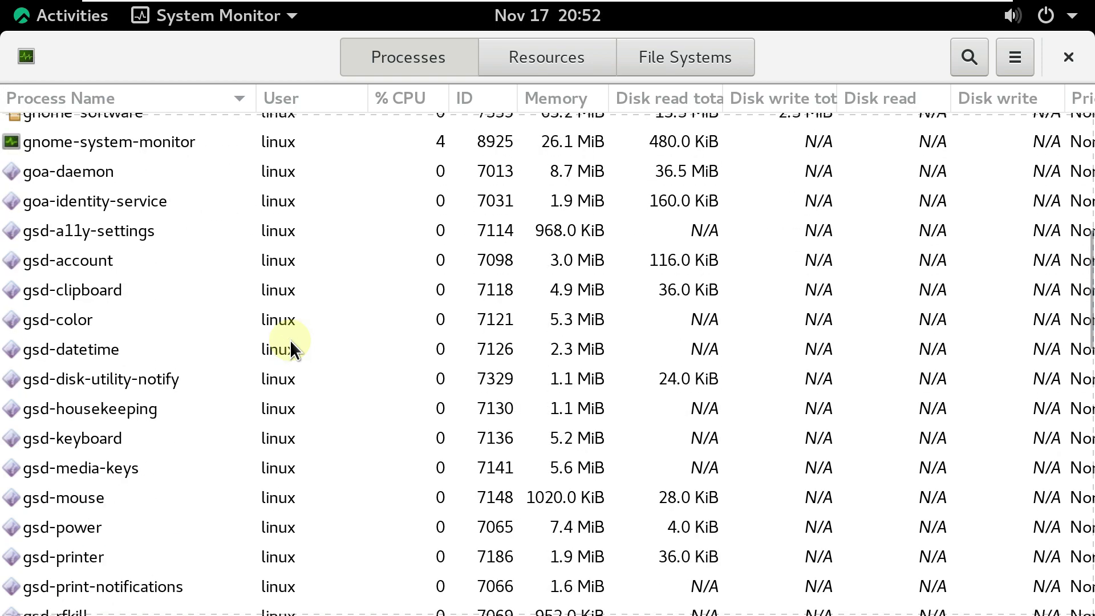
scroll(289, 340, "down", 20)
scroll(290, 340, "down", 10)
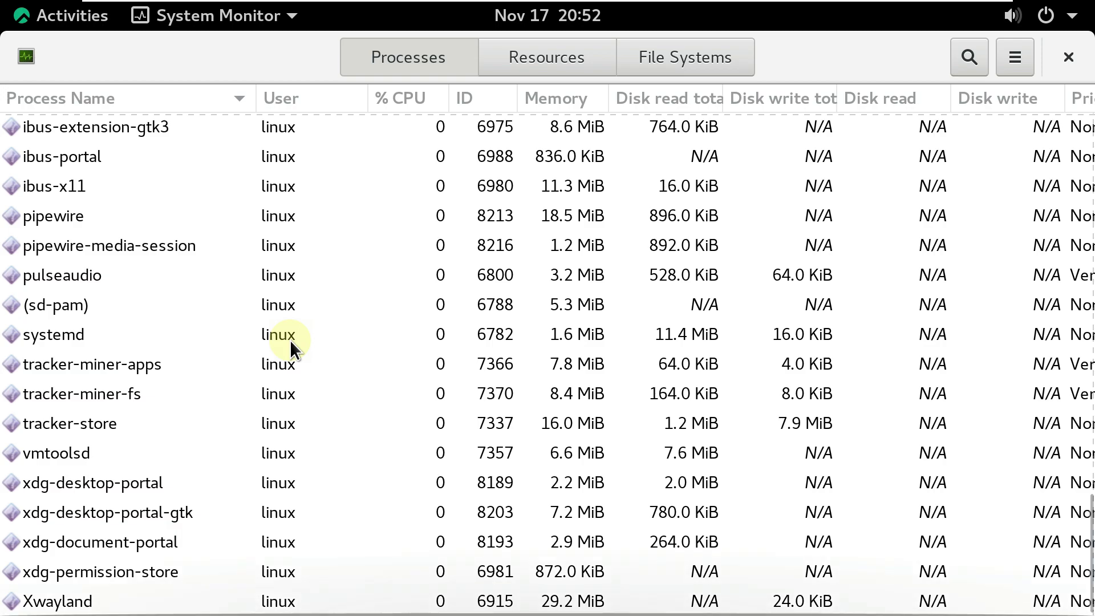
scroll(290, 340, "up", 14)
scroll(290, 340, "up", 20)
scroll(289, 340, "up", 8)
scroll(289, 340, "up", 3)
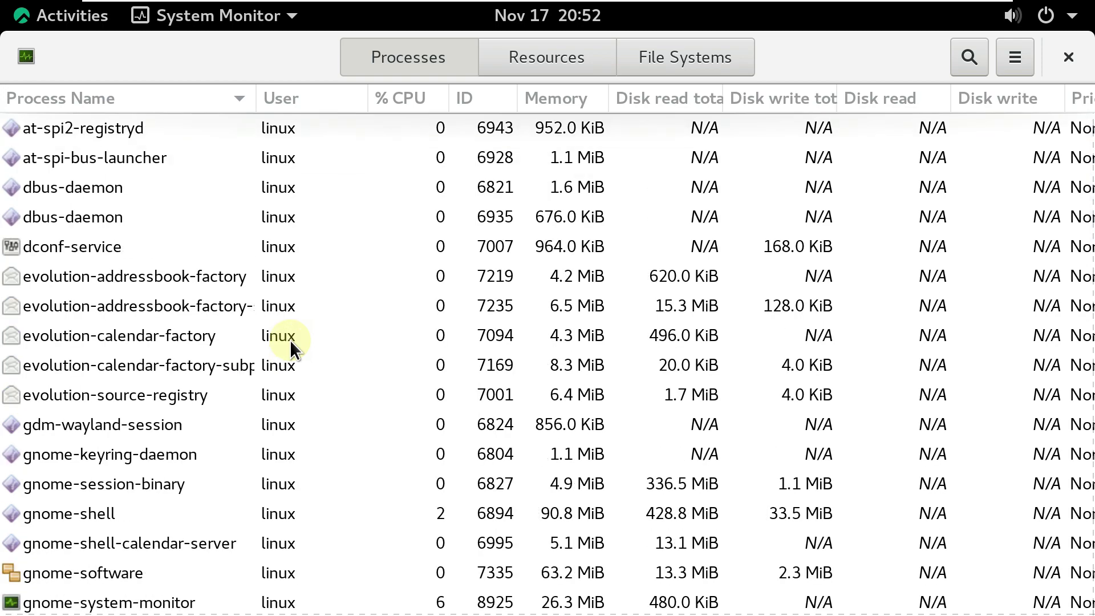
left_click(514, 74)
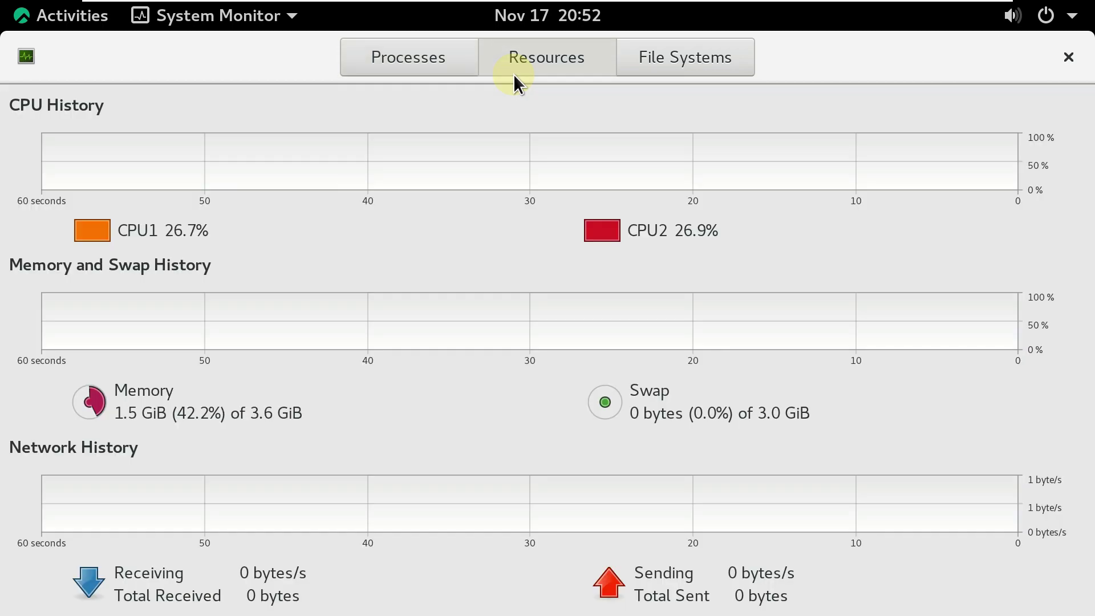
Recolour the CPU2 graph from red to bright green, then close System Monitor.
left_click(593, 227)
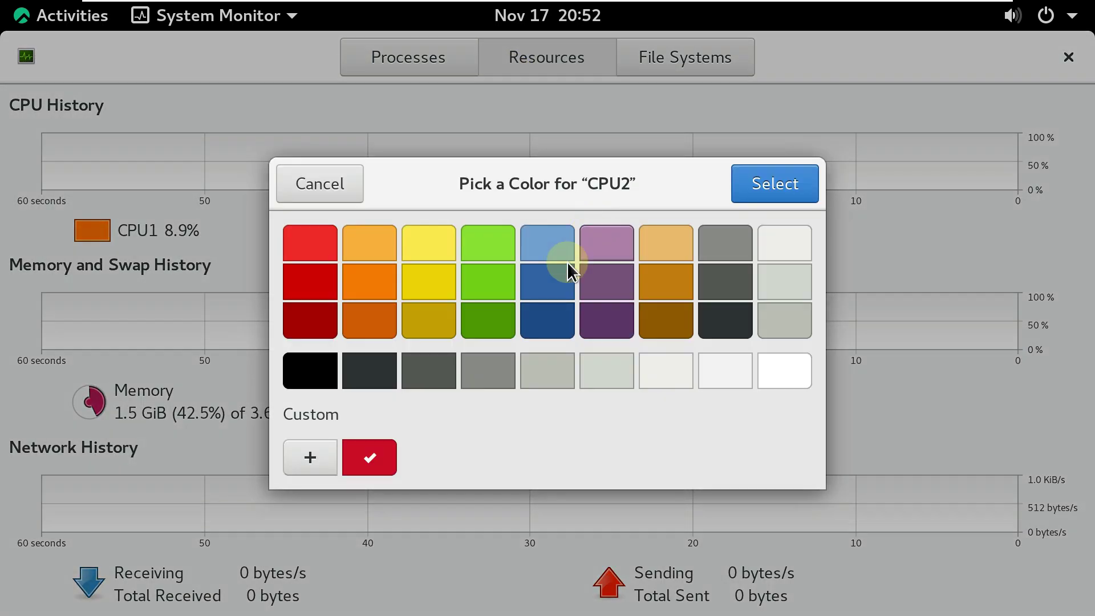
left_click(484, 277)
left_click(741, 191)
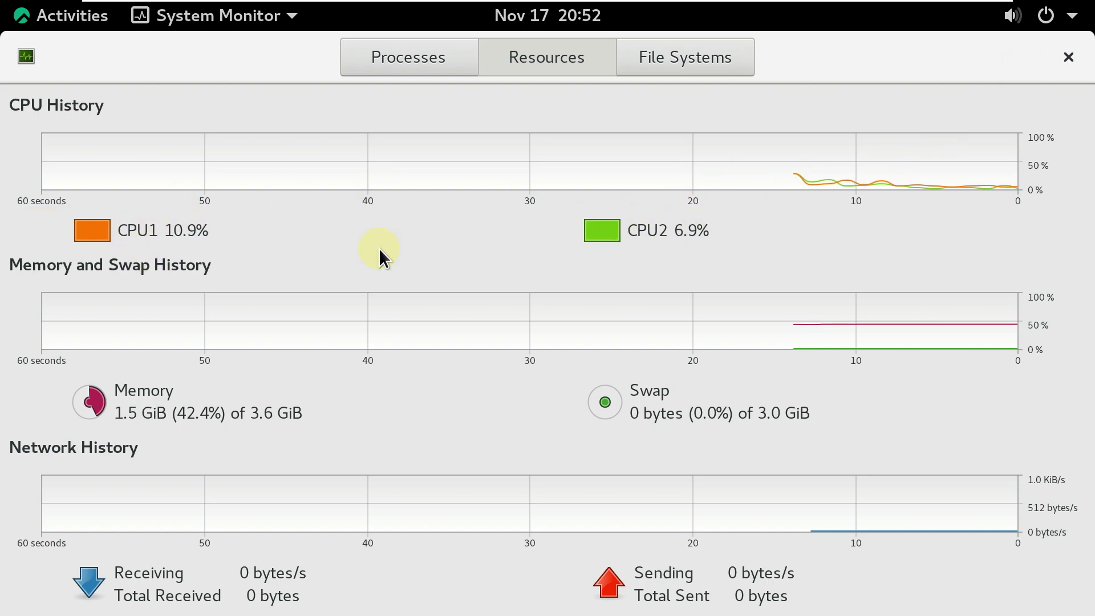
left_click(1058, 59)
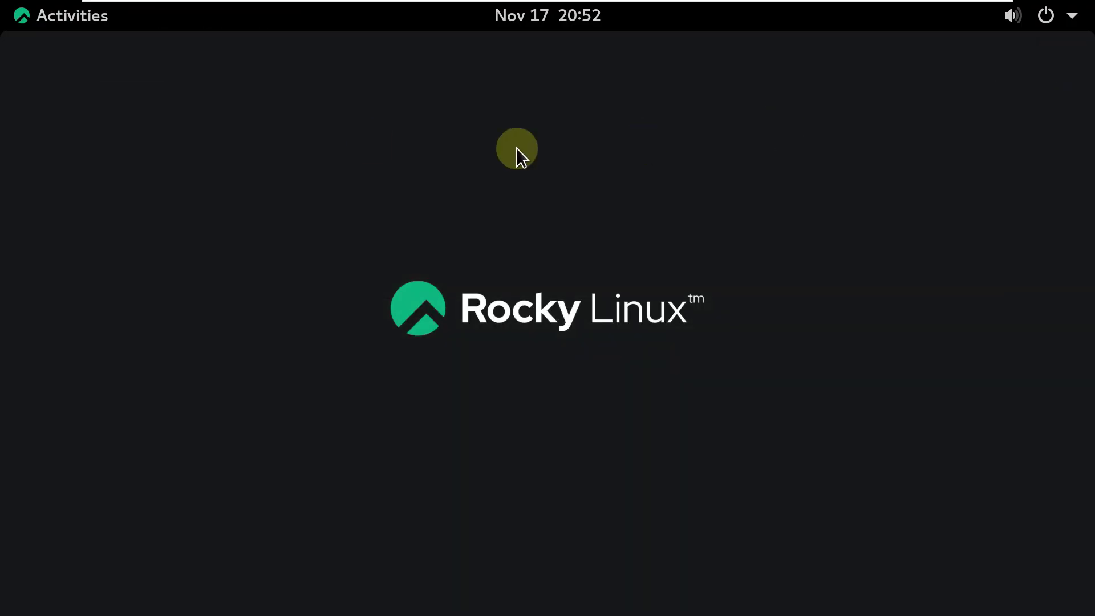
Launch Boxes, page through the welcome tutorial to Drag and Drop, and dismiss it.
left_click(81, 25)
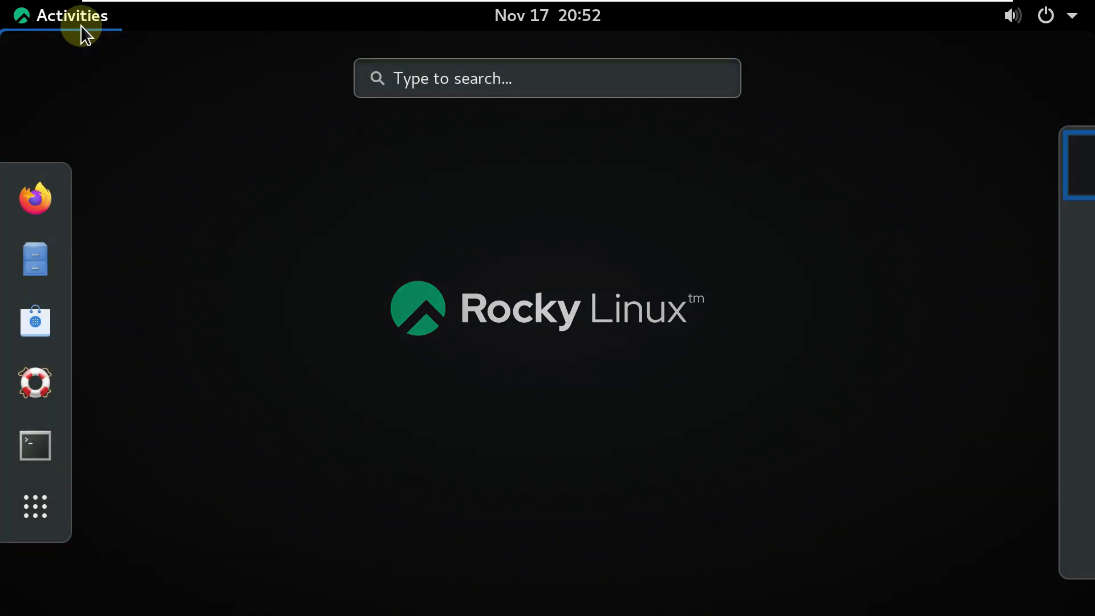
left_click(41, 508)
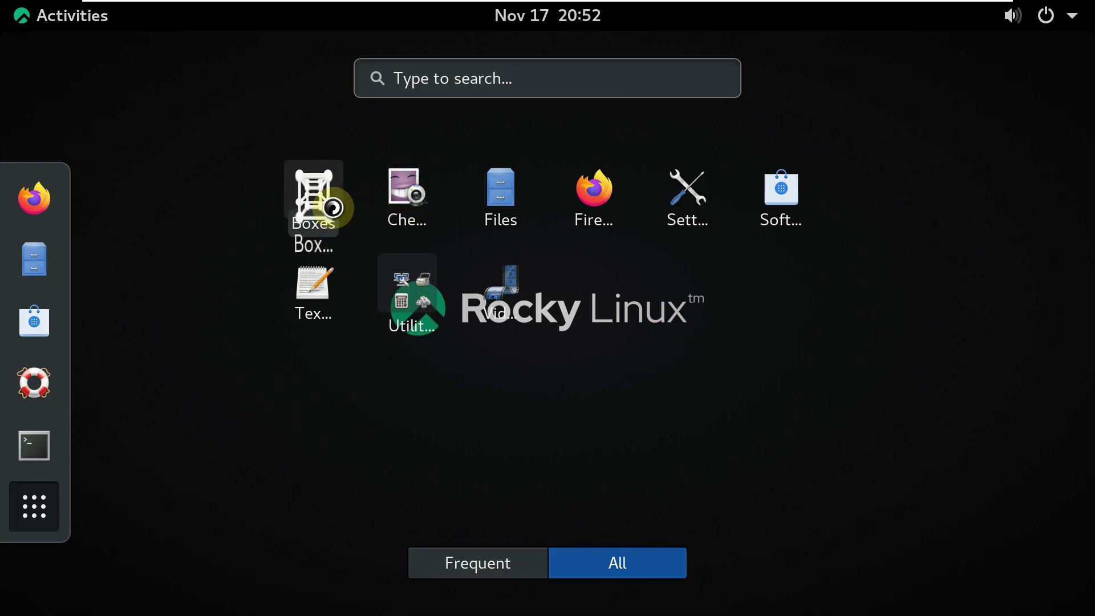
left_click(333, 207)
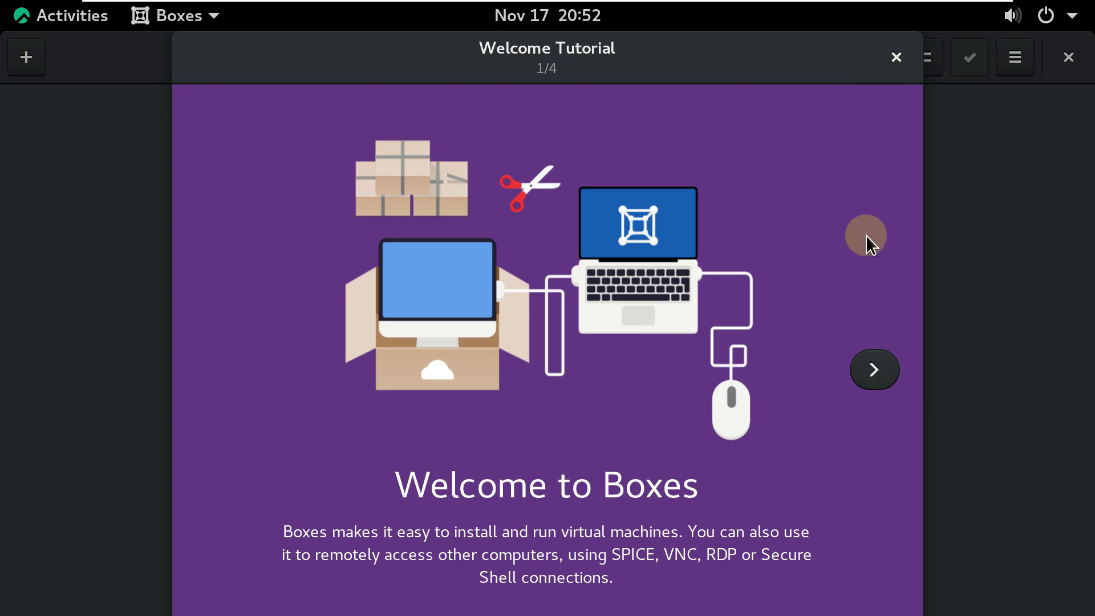
left_click(883, 386)
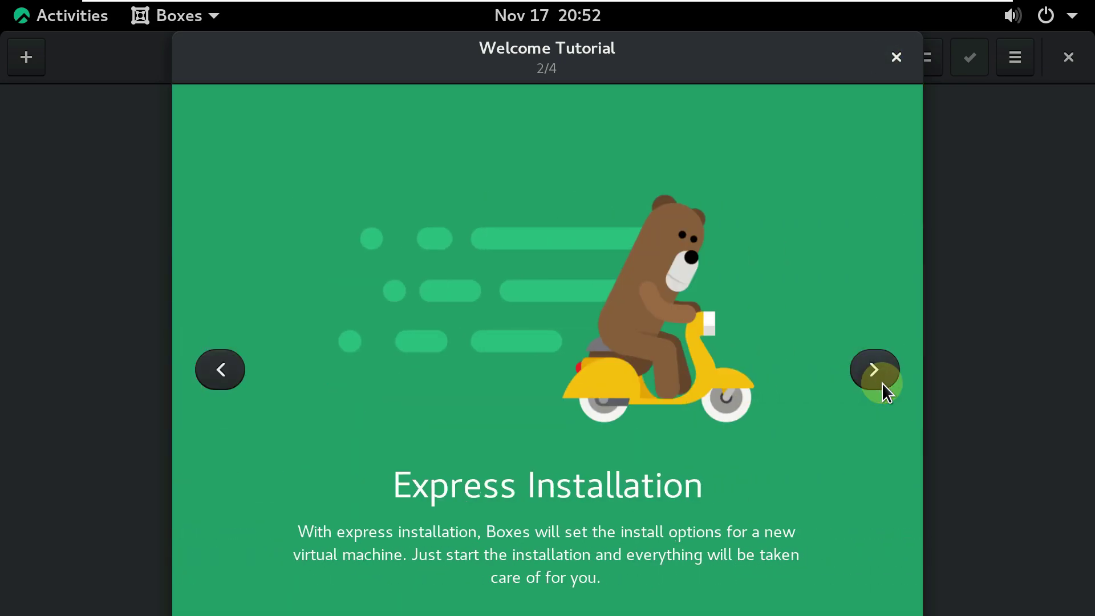
left_click(883, 385)
left_click(883, 386)
left_click(882, 384)
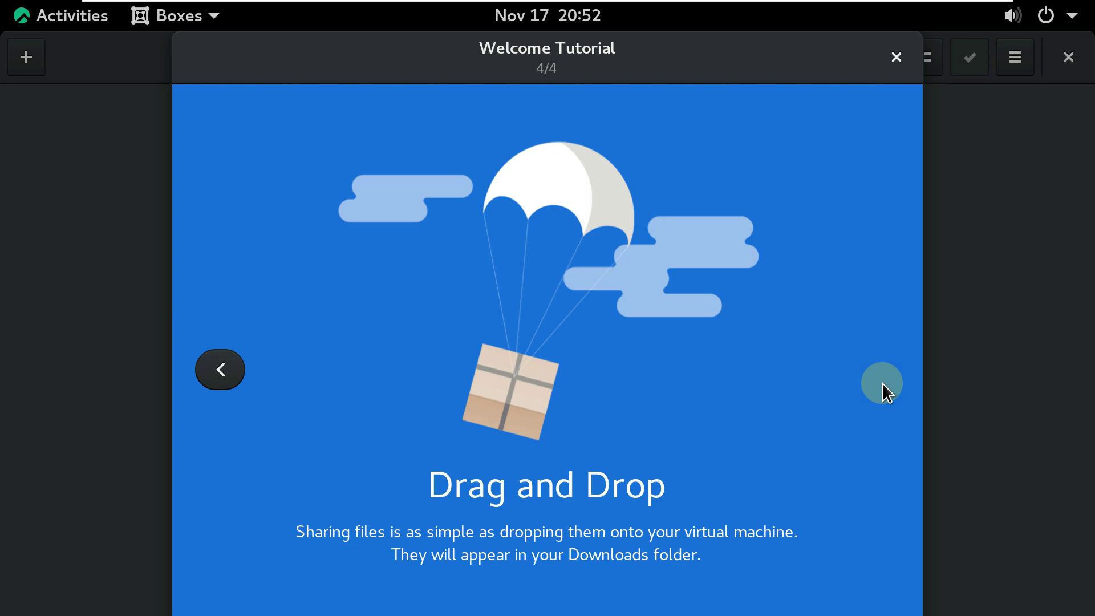
left_click(896, 60)
Check the About Boxes page (version 3.36.5), quit Boxes and return to the activities overview.
left_click(1008, 58)
left_click(936, 192)
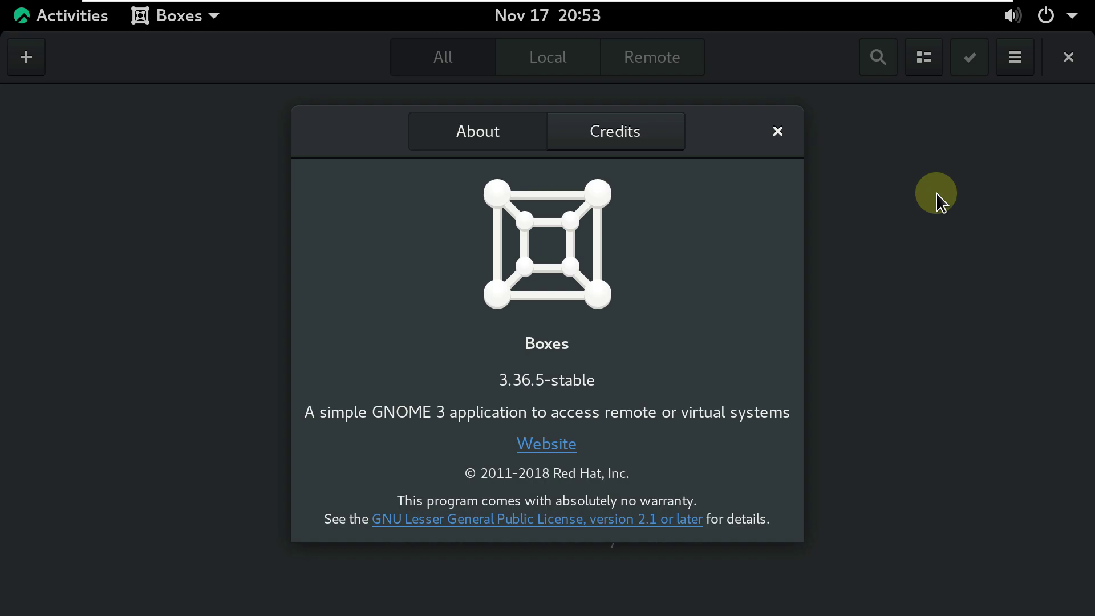
left_click(779, 121)
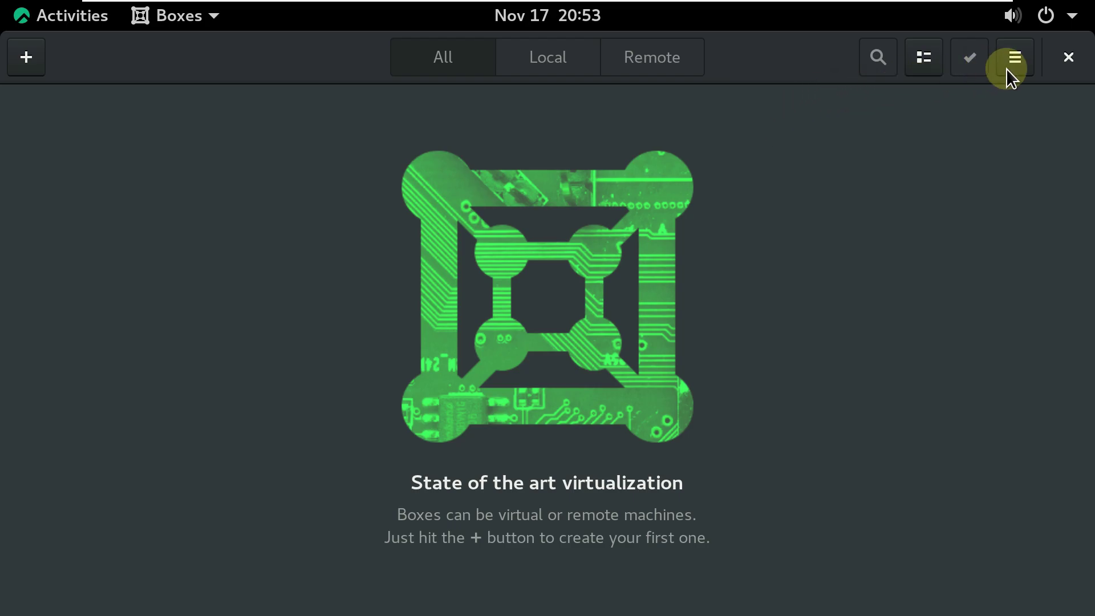
left_click(1068, 56)
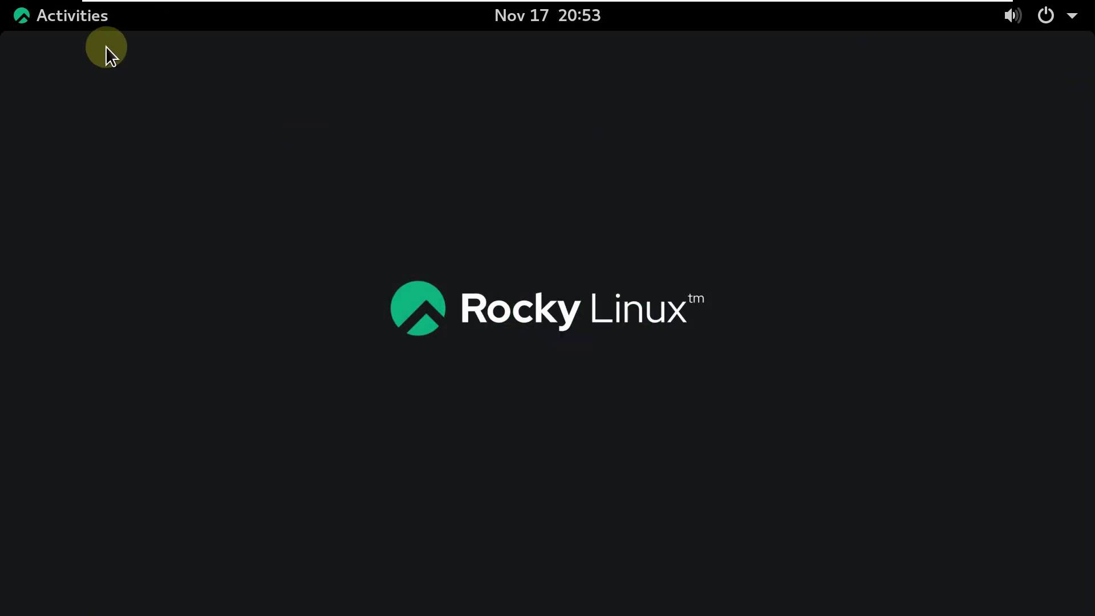
left_click(83, 18)
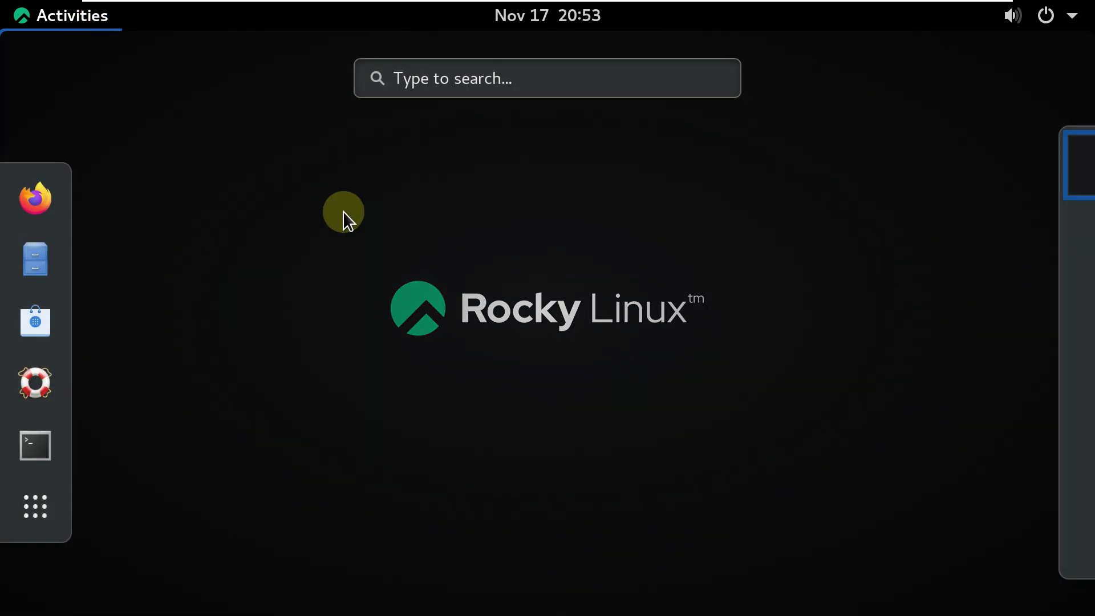
Launch Cheese, view its About box showing version 3.28.0, then quit Cheese.
left_click(36, 505)
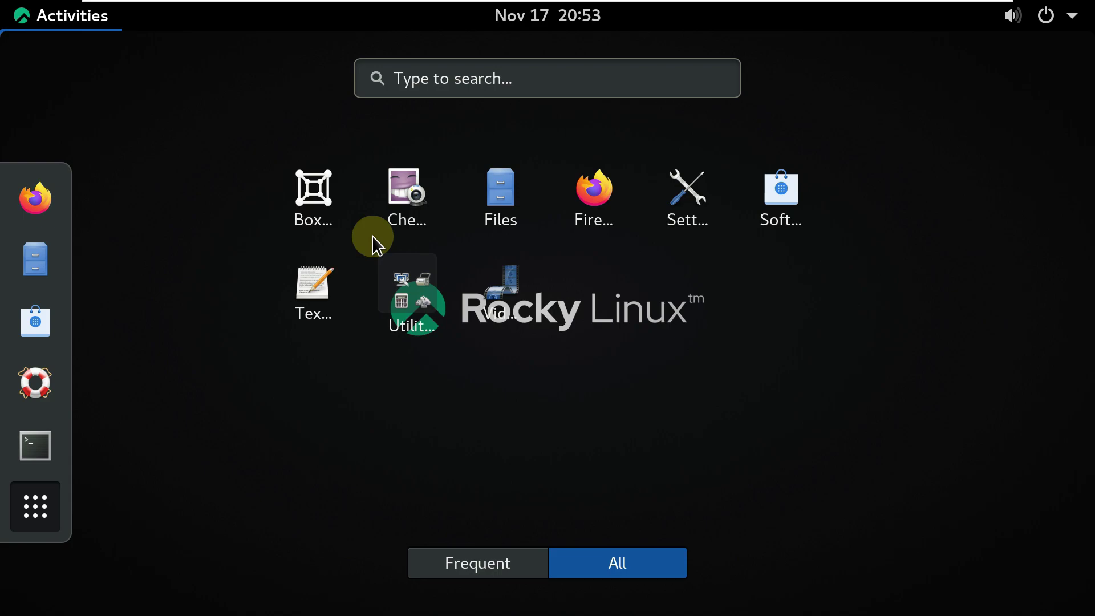
left_click(406, 209)
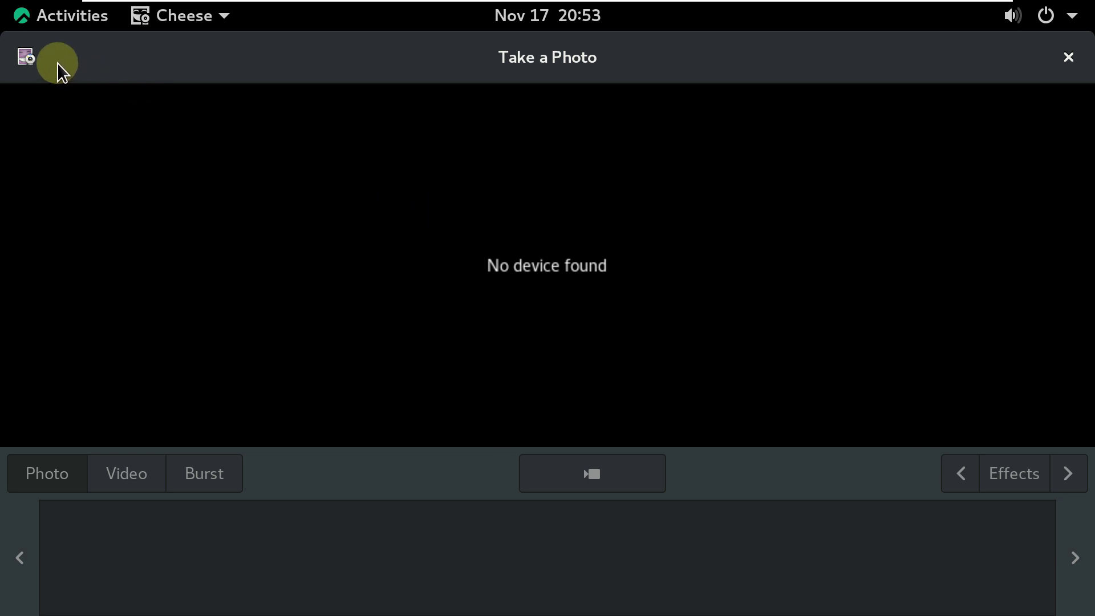
left_click(29, 58)
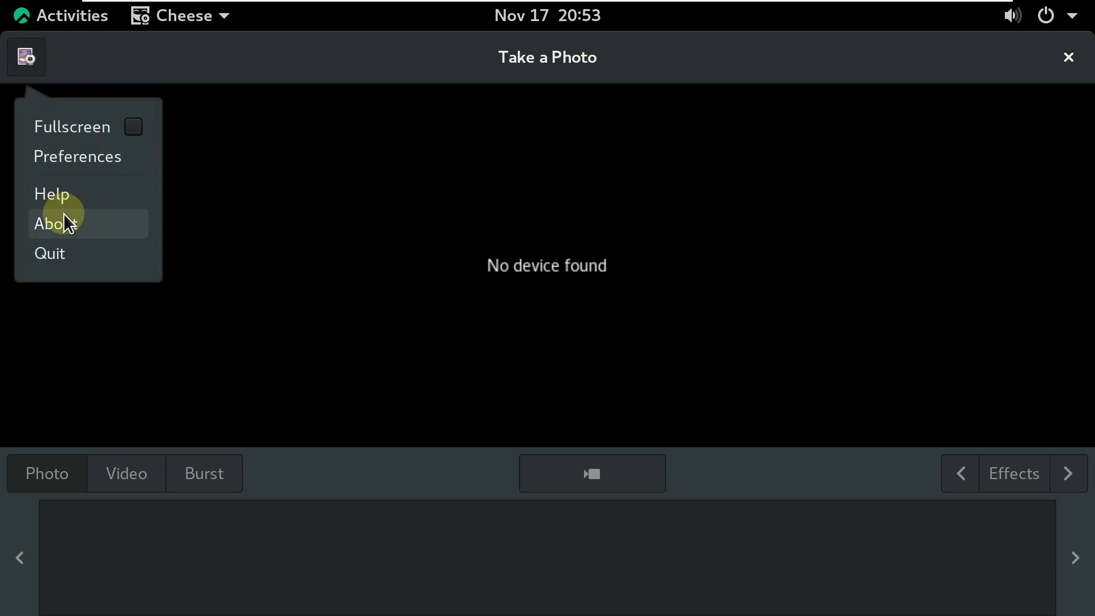
left_click(53, 222)
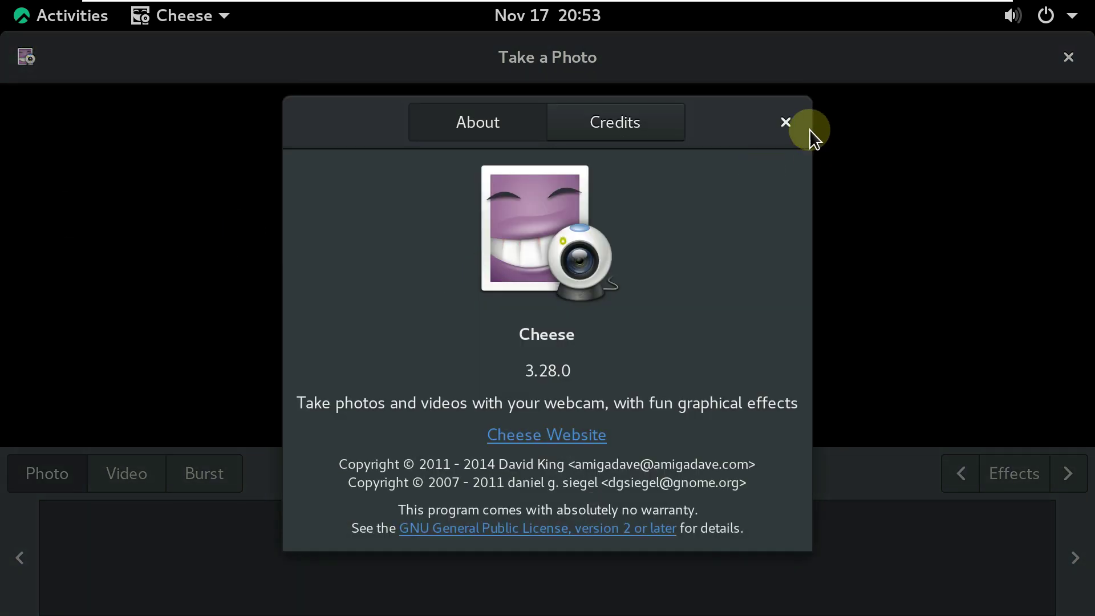
left_click(798, 124)
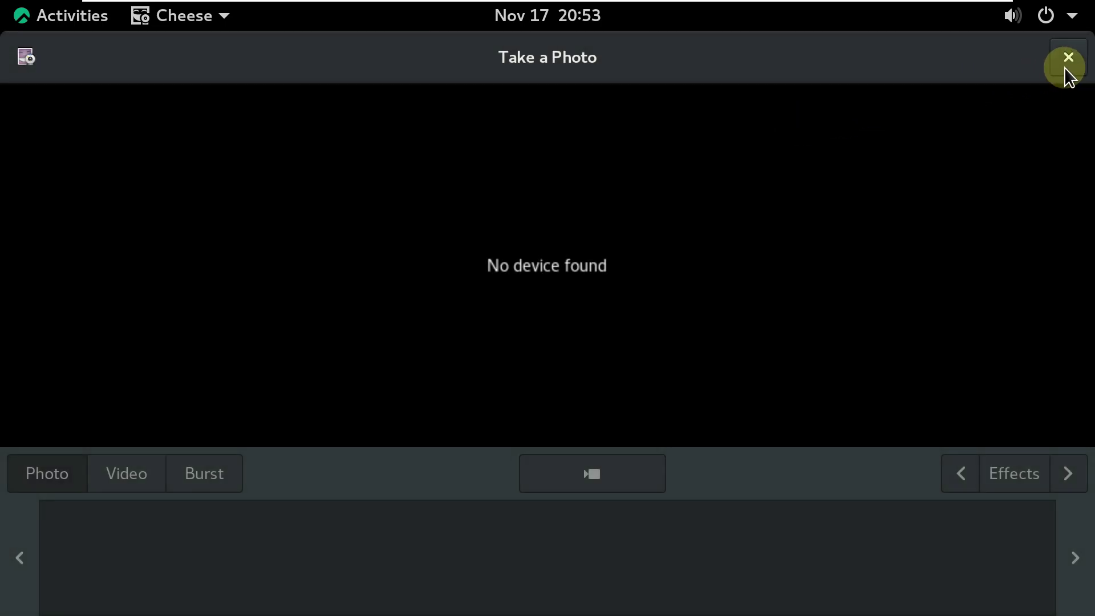
left_click(1068, 57)
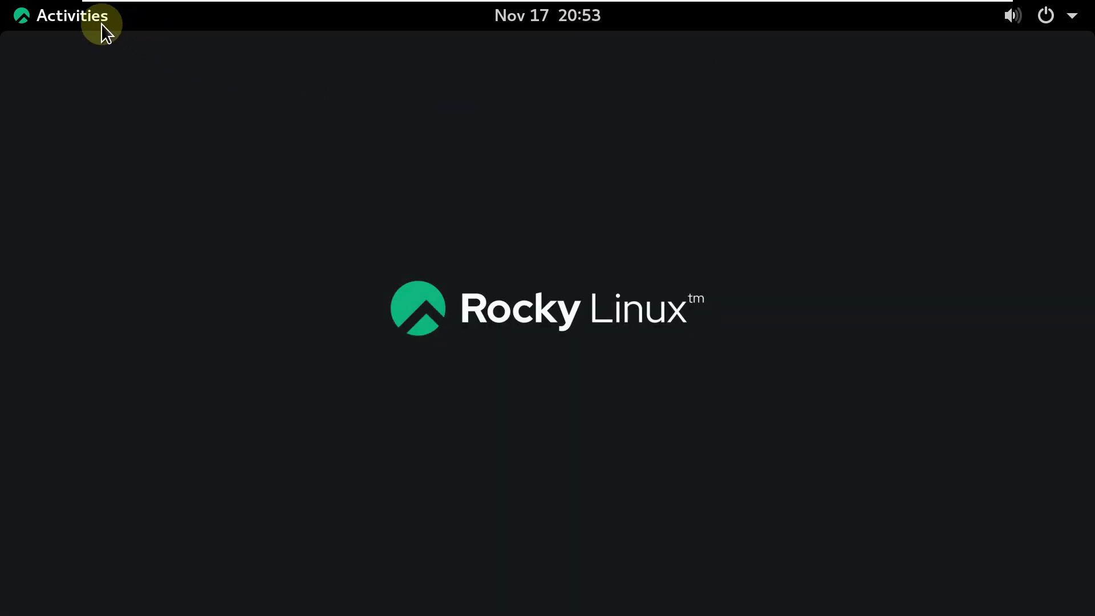
Launch Settings and browse the Wi-Fi, Bluetooth, Background, Notifications and Search panels.
left_click(98, 22)
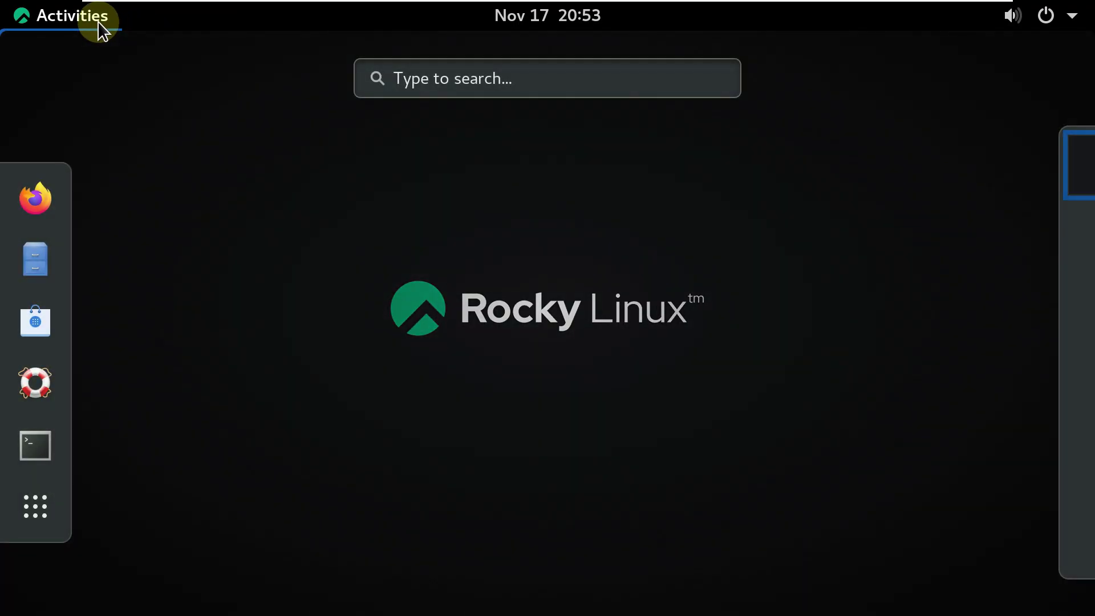
left_click(50, 497)
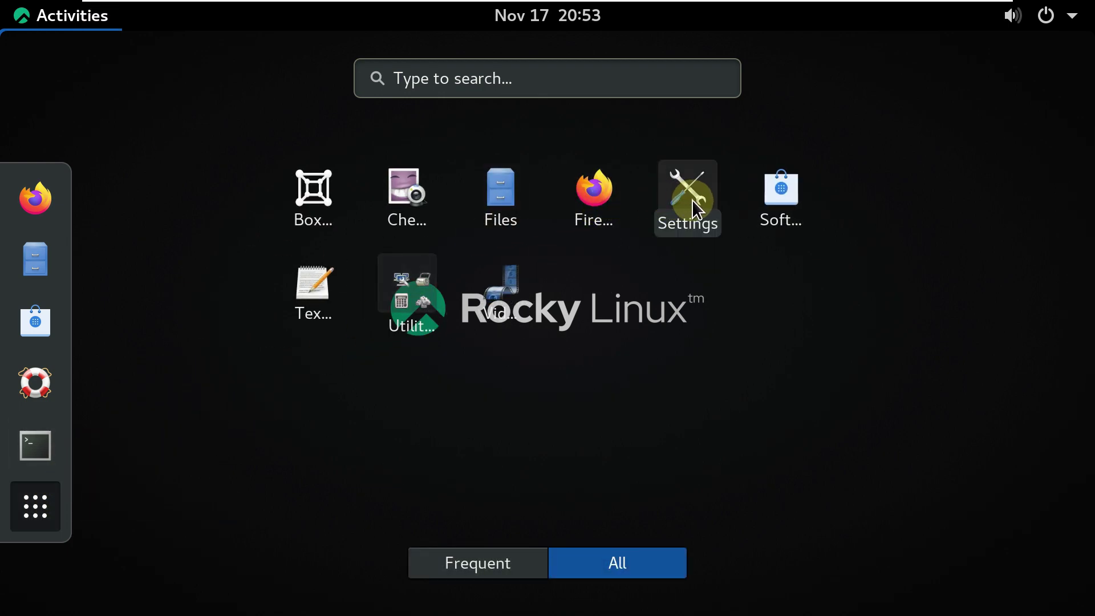
left_click(673, 206)
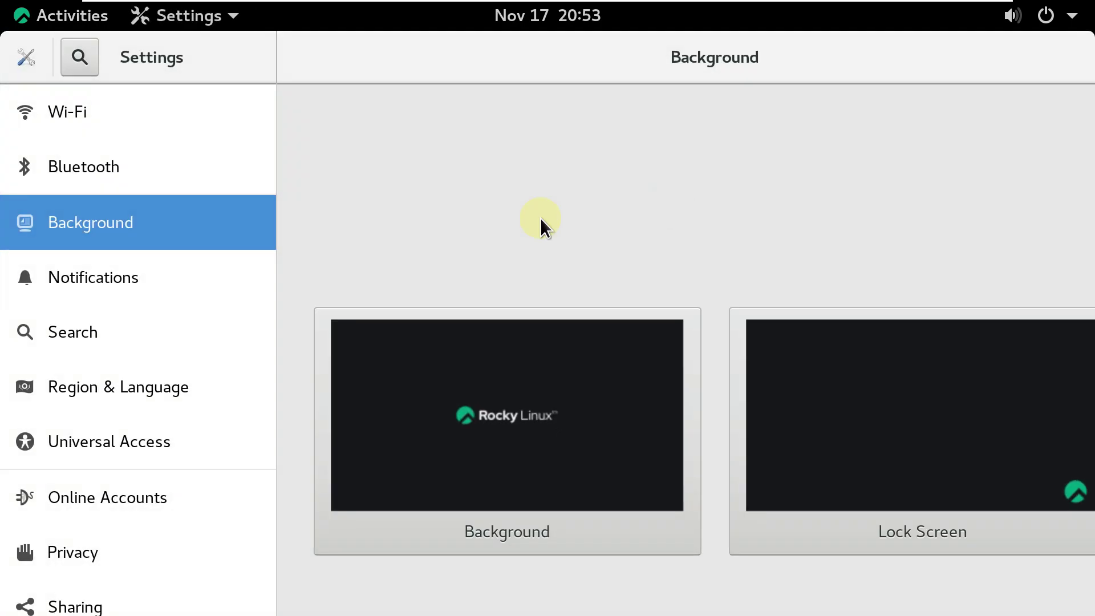
left_click(135, 109)
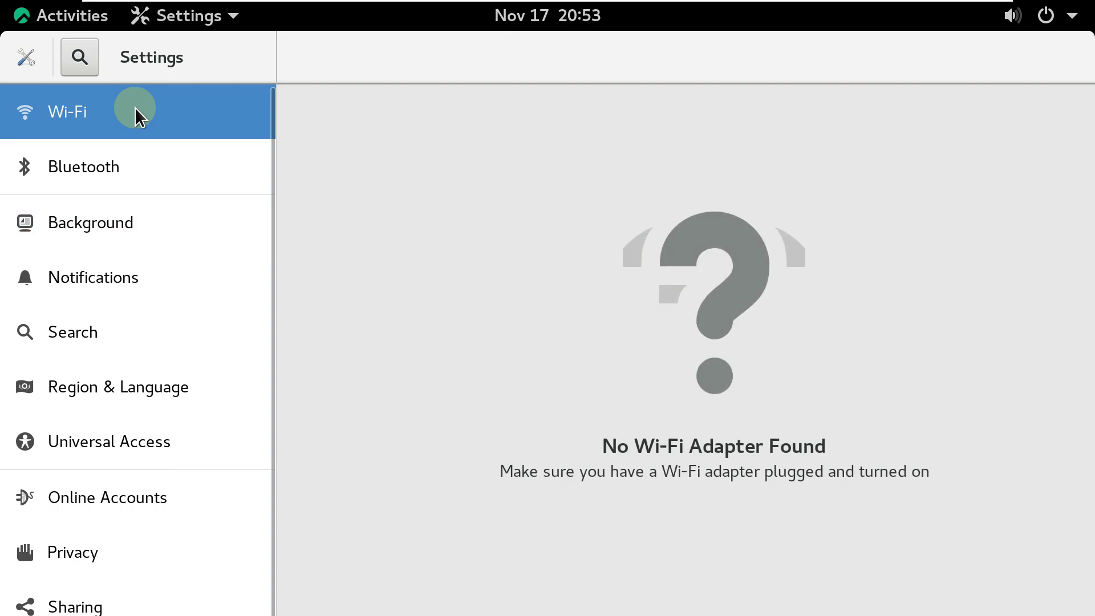
left_click(132, 161)
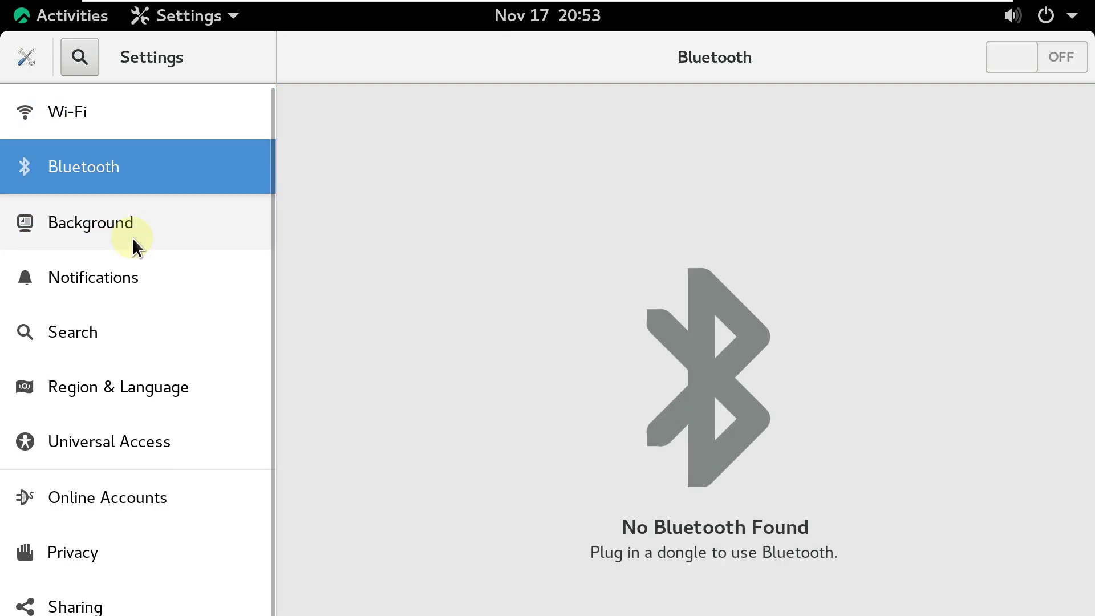
left_click(132, 238)
left_click(129, 283)
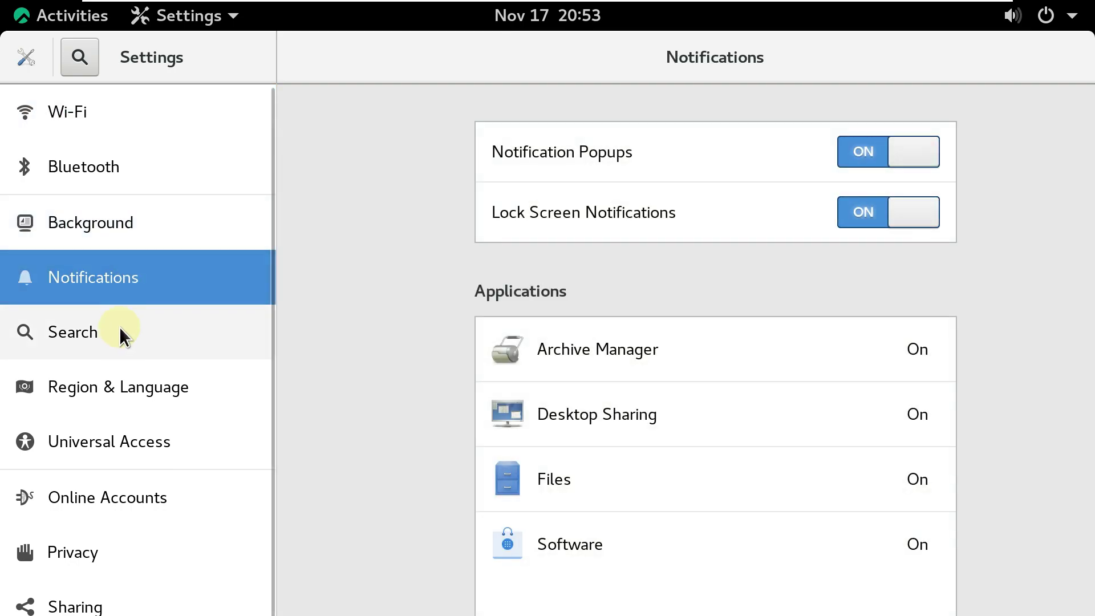
left_click(118, 331)
scroll(118, 331, "down", 3)
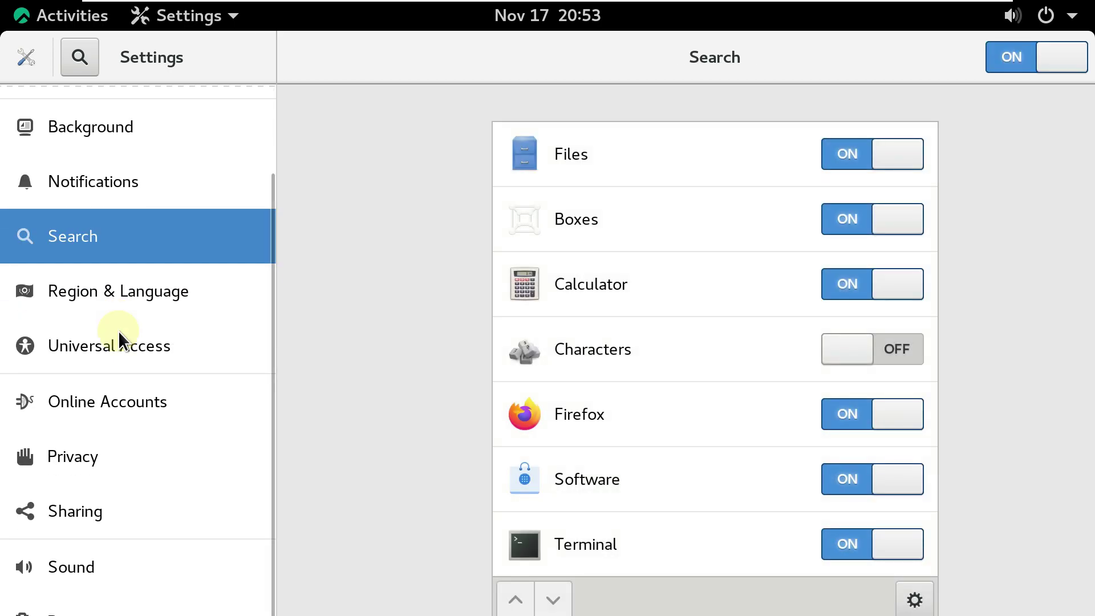
Review Region & Language, Universal Access, Online Accounts, Privacy, Sharing, Sound and Power, then close Settings.
left_click(152, 298)
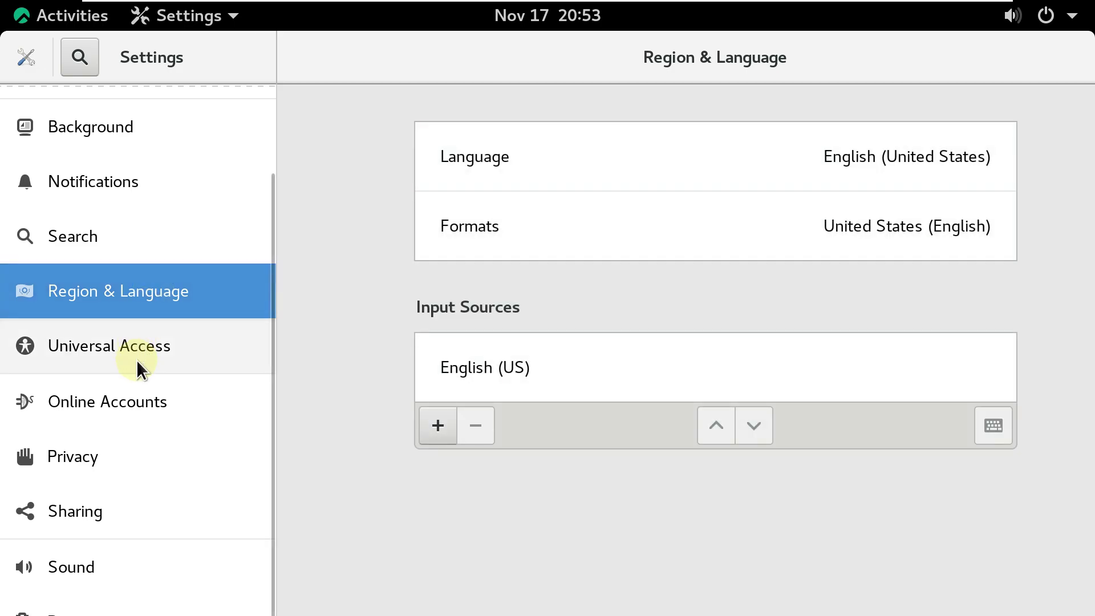
left_click(137, 365)
left_click(135, 418)
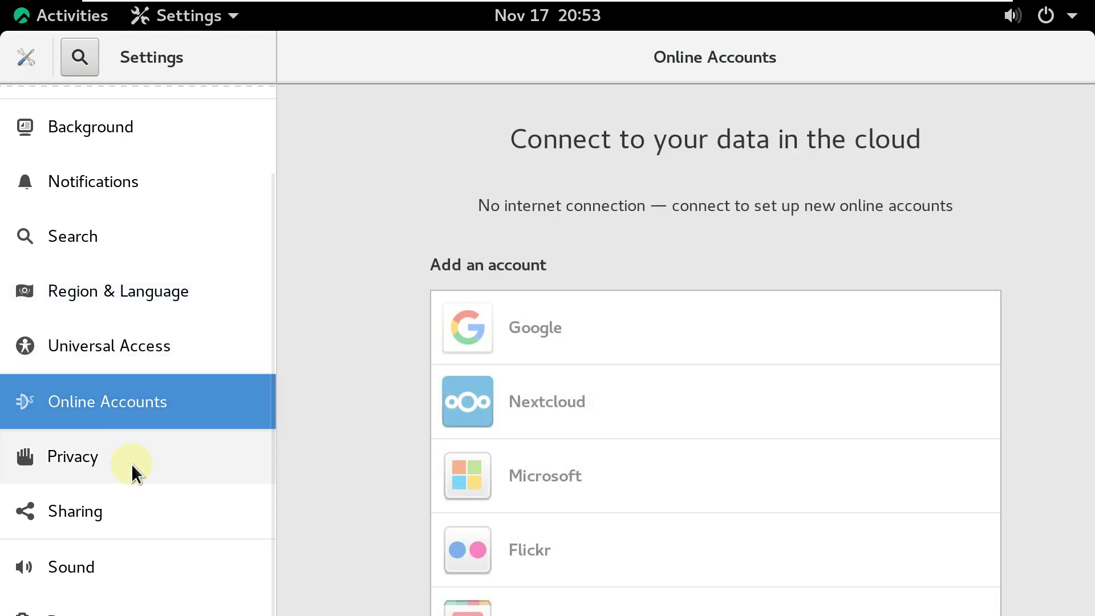
left_click(131, 464)
left_click(128, 511)
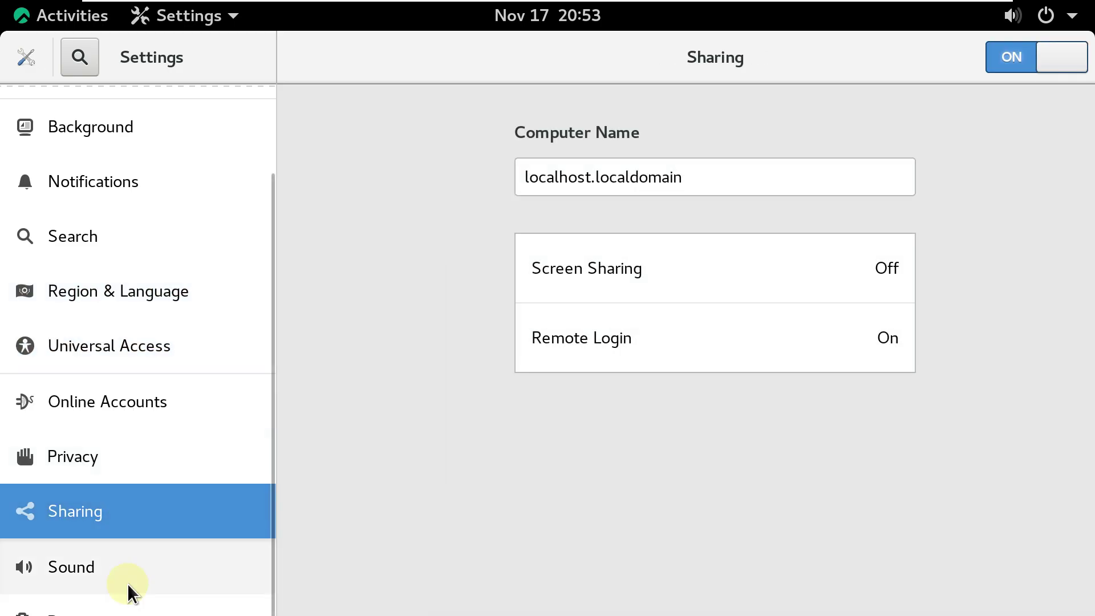
left_click(128, 584)
left_click(115, 609)
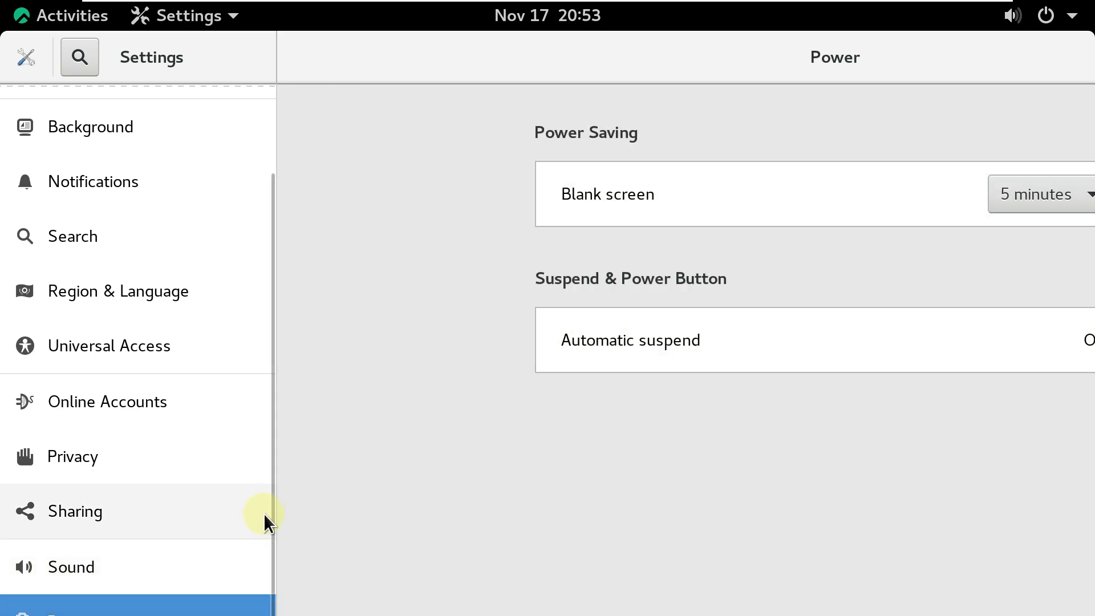
left_click_drag(265, 549, 285, 583)
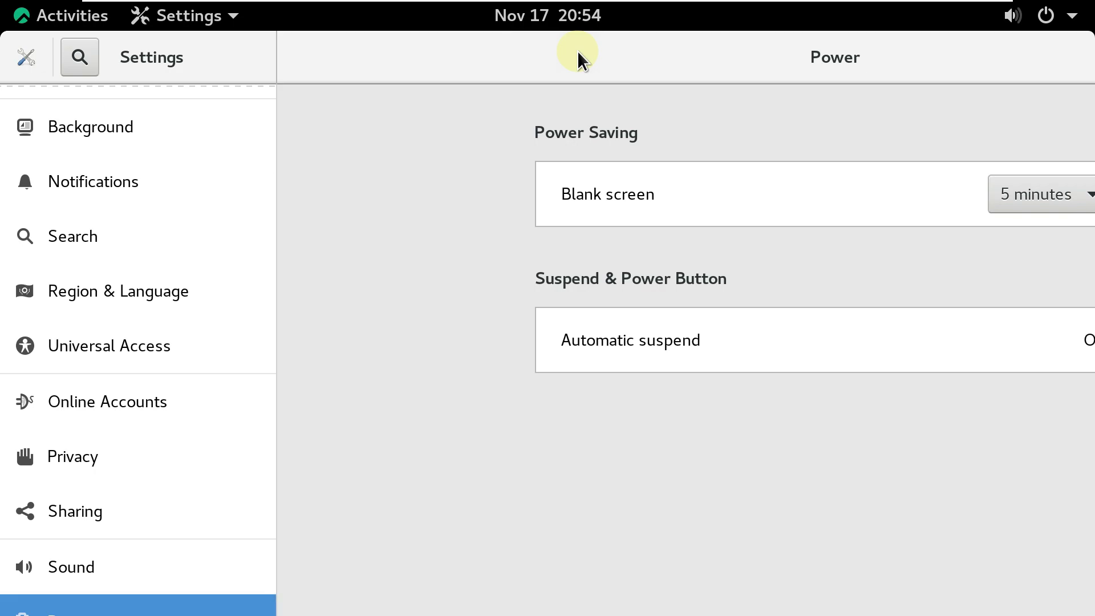
left_click_drag(901, 47, 628, 9)
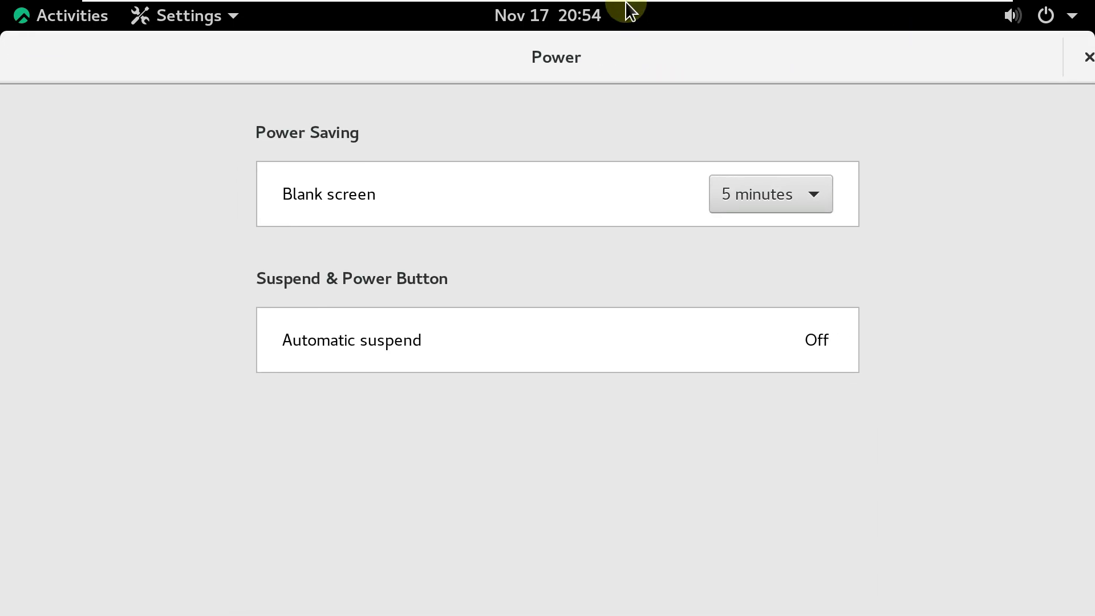
left_click(1085, 56)
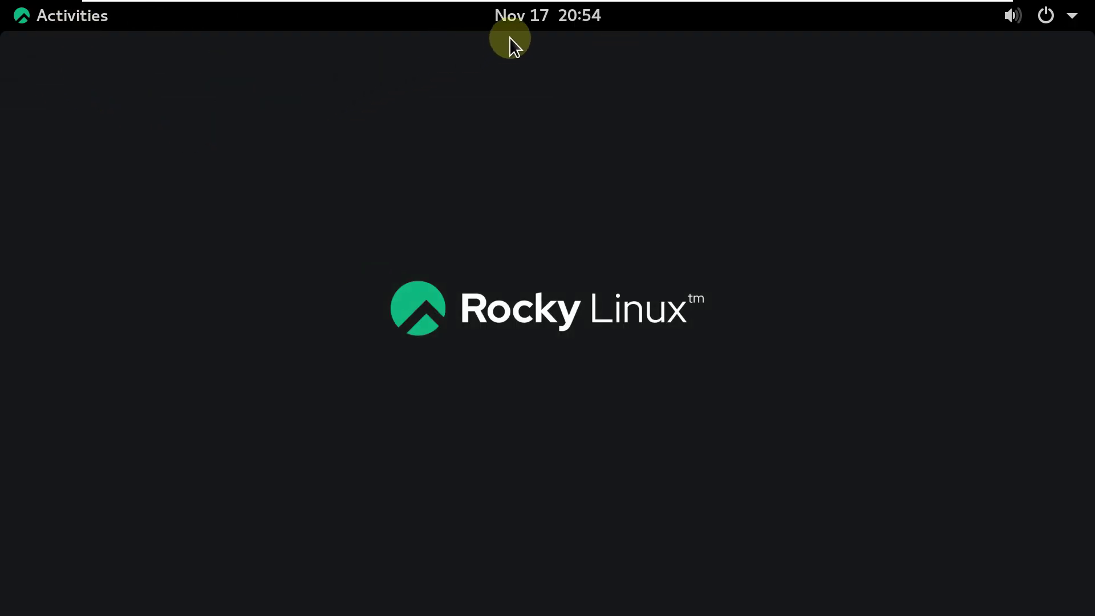
Glance at the calendar, then launch Software and dismiss its welcome message.
left_click(514, 19)
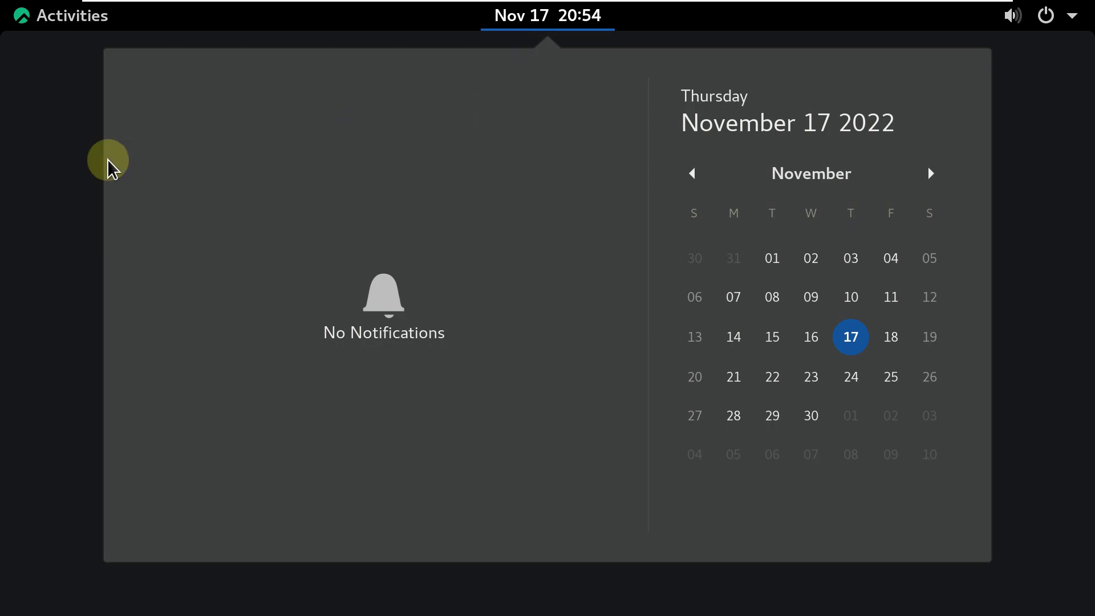
left_click(59, 158)
left_click(80, 28)
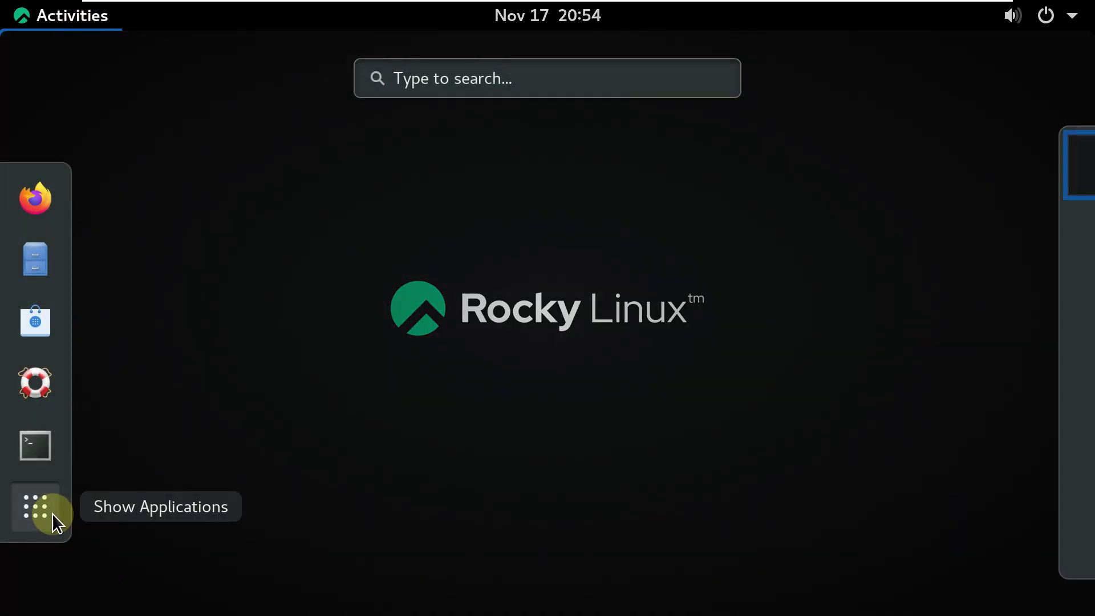
left_click(53, 513)
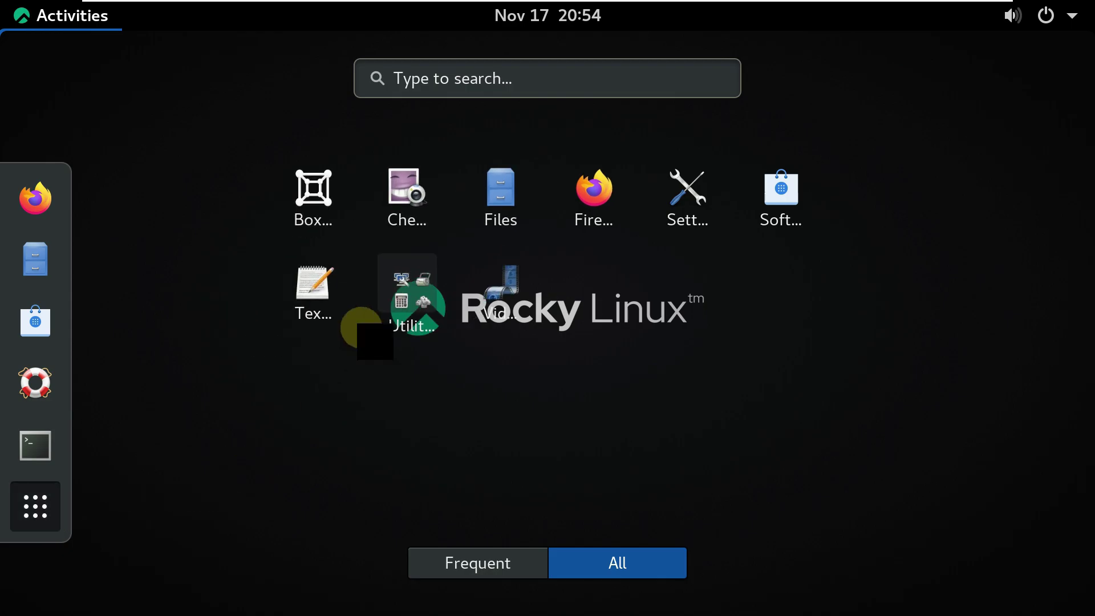
left_click(790, 183)
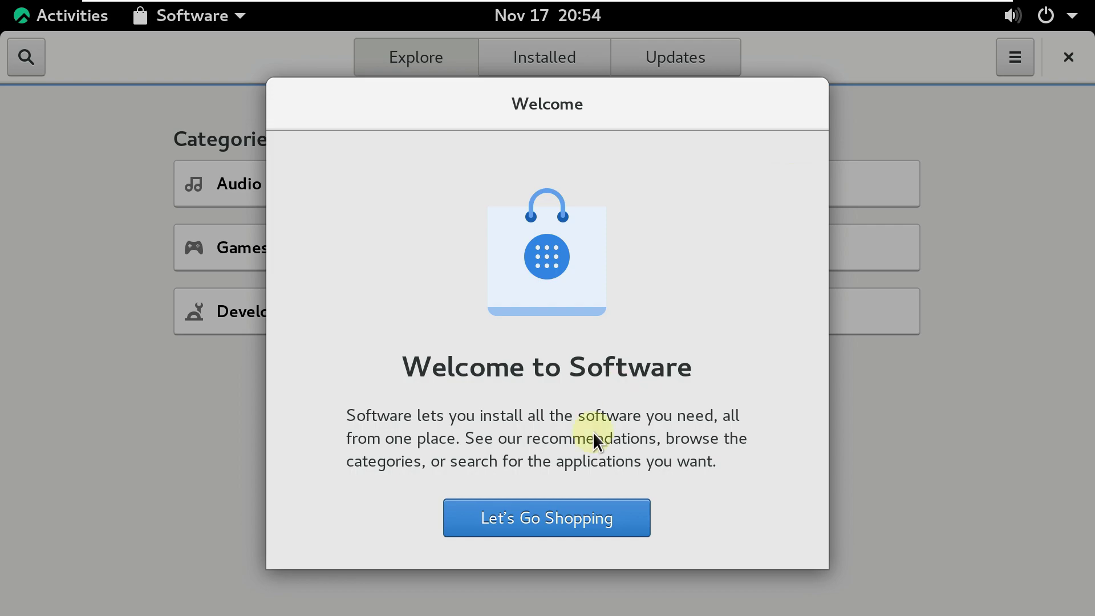
left_click(539, 516)
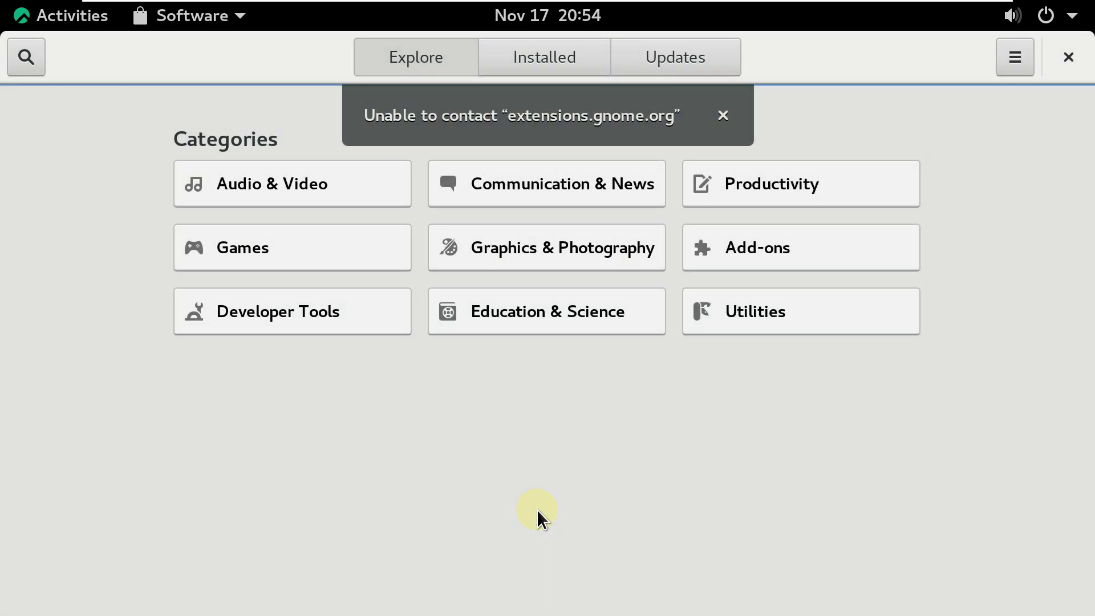
View the About Software information (version 3.36.1), then list the installed applications.
left_click(1015, 68)
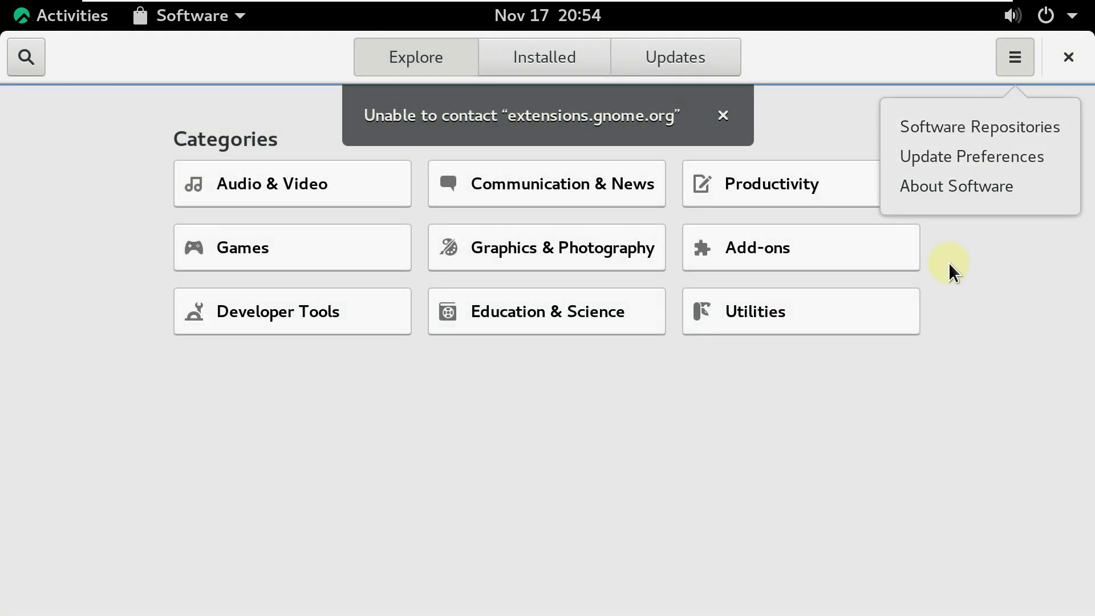
left_click(955, 187)
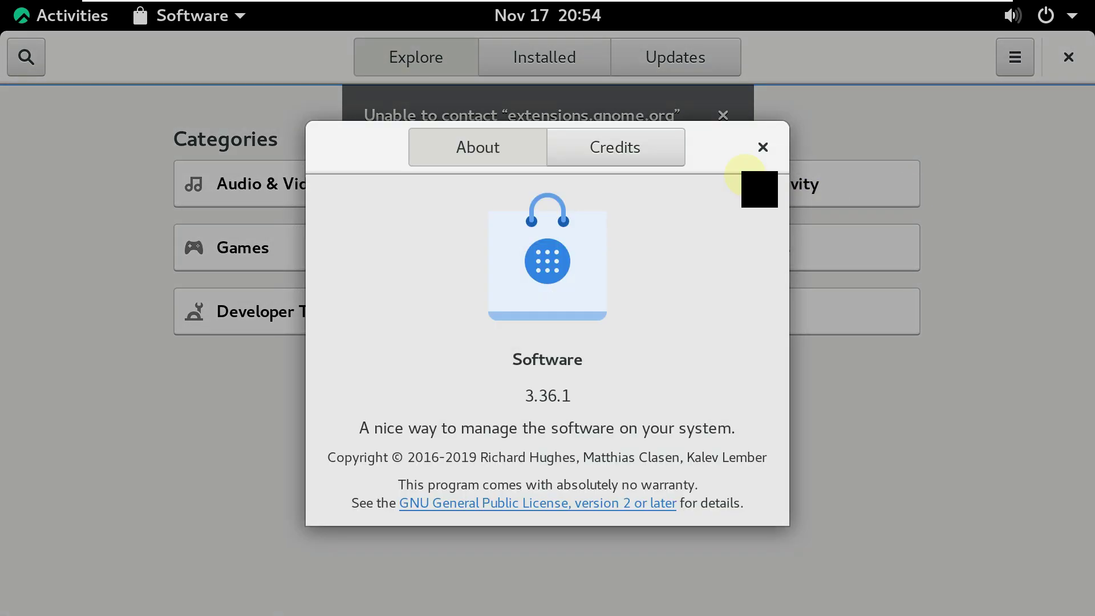
left_click(760, 149)
left_click(558, 54)
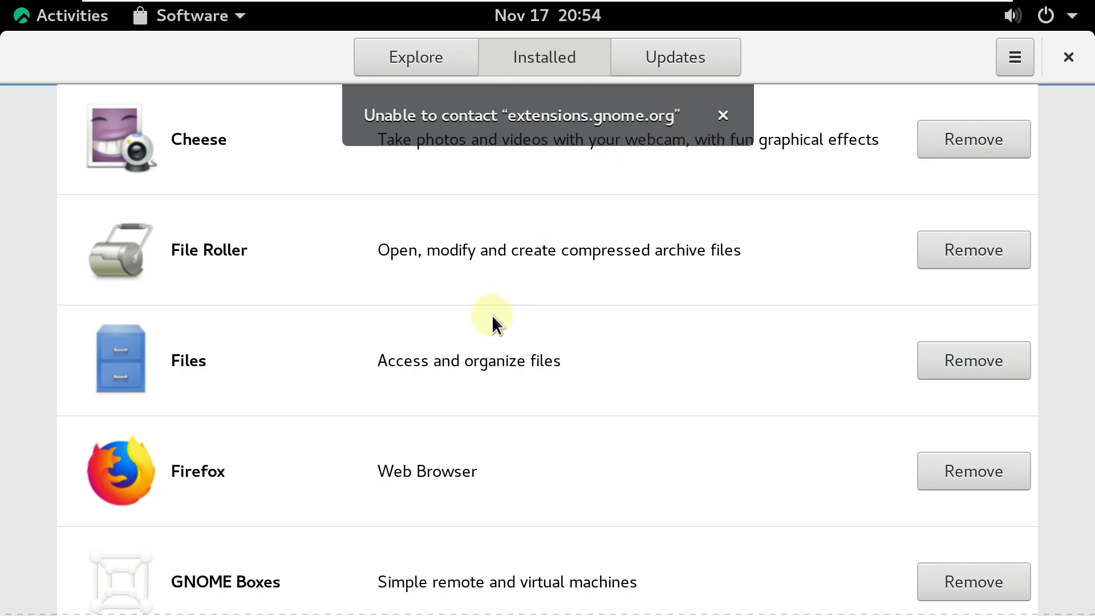
Dismiss the extensions.gnome.org error, peek at Cheese's details, and scroll the Installed list.
left_click(717, 114)
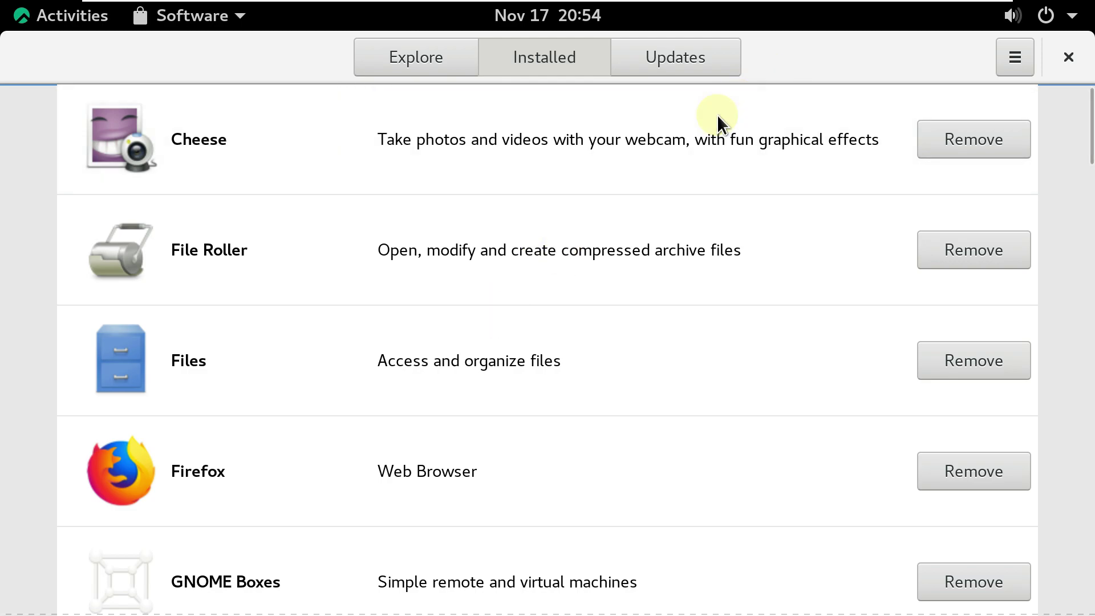
left_click(393, 330)
left_click(44, 63)
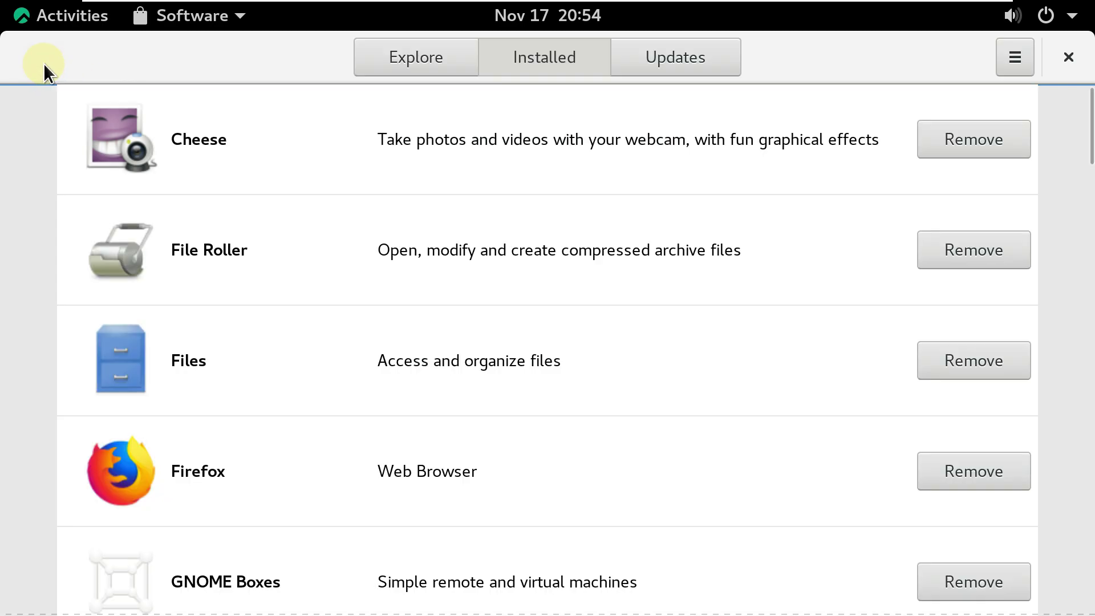
scroll(357, 259, "down", 15)
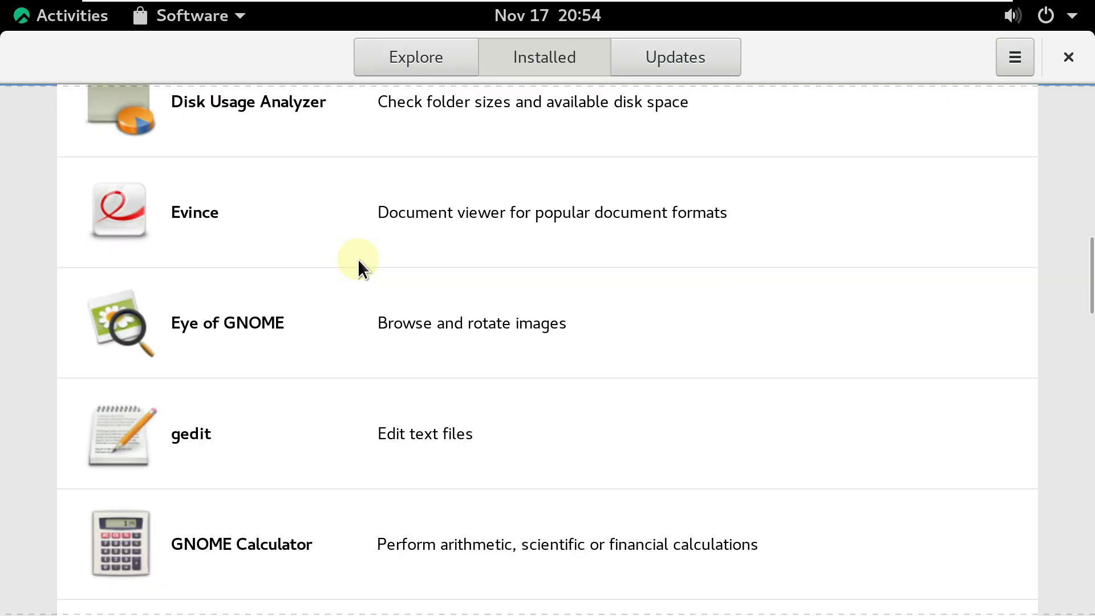
scroll(358, 259, "down", 4)
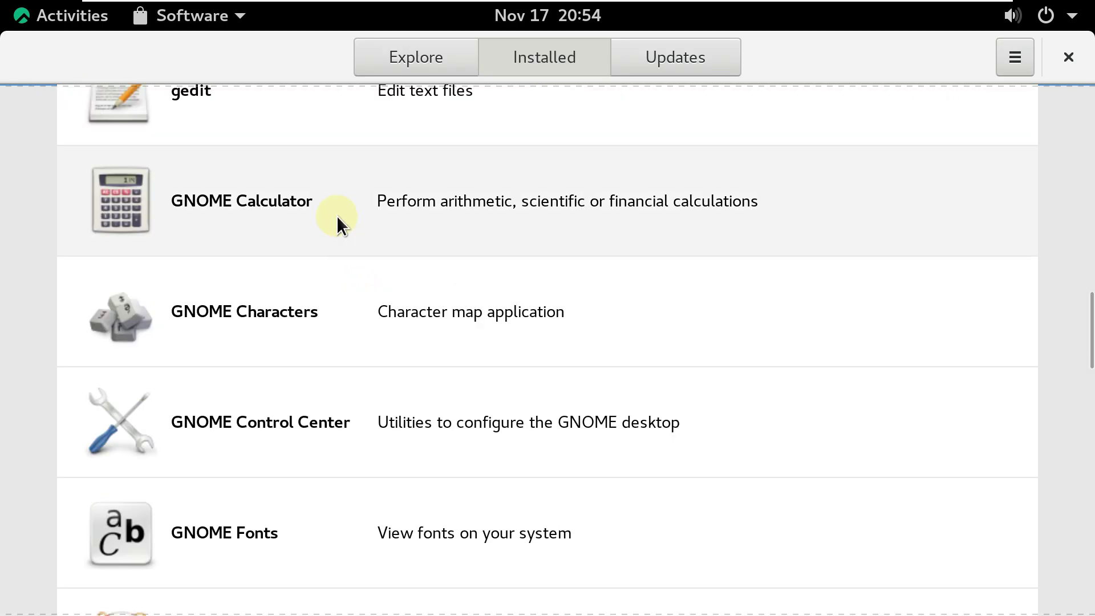
scroll(358, 287, "down", 3)
scroll(359, 286, "down", 10)
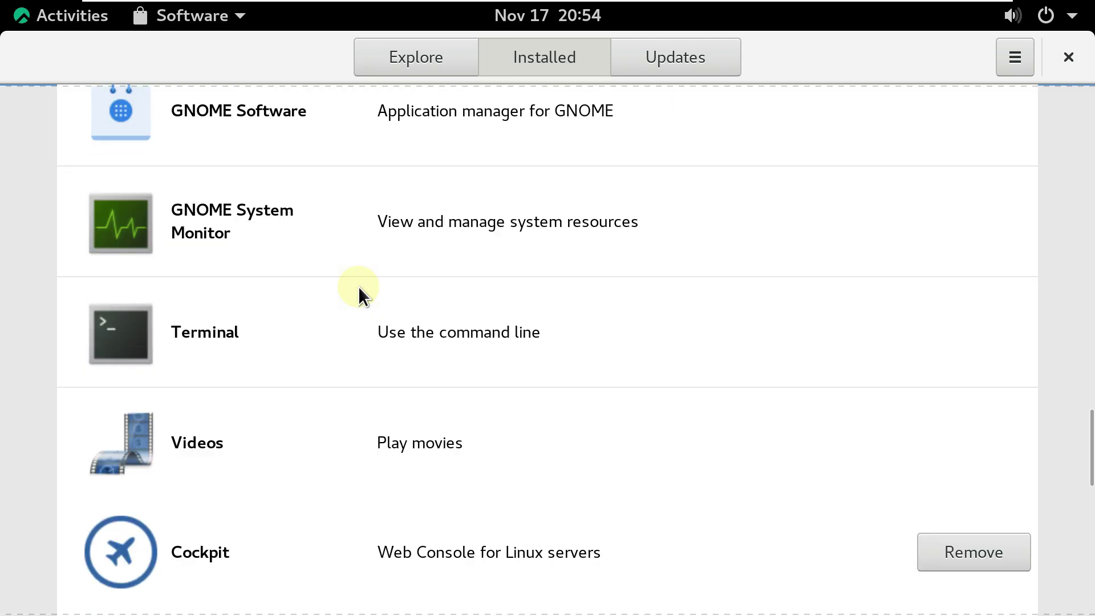
scroll(358, 286, "down", 8)
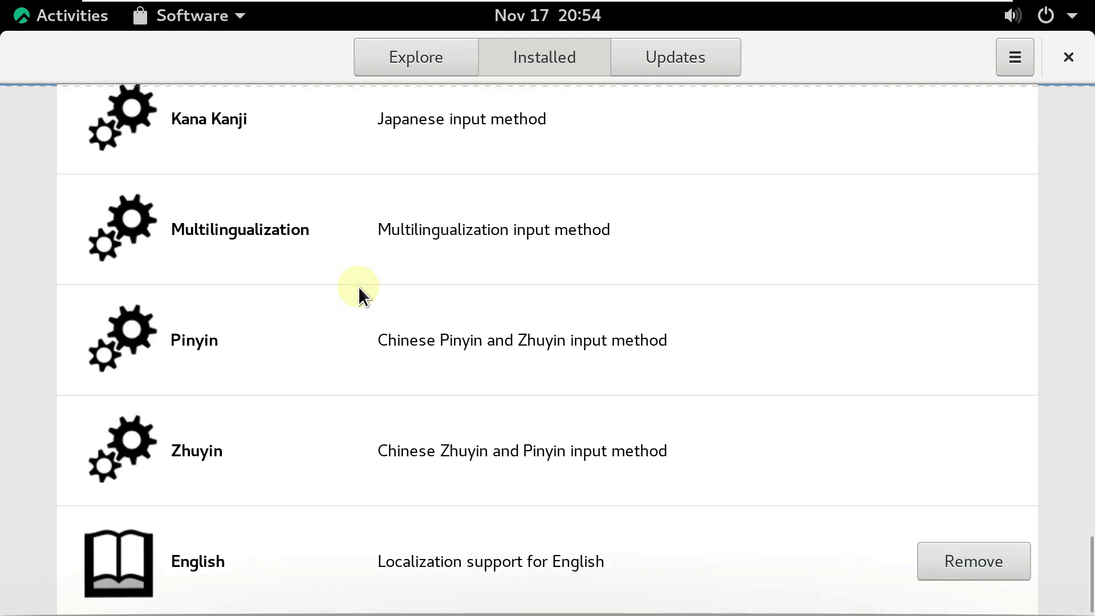
Show the Updates page, visit the network settings, then close Settings to return to Software.
left_click(622, 62)
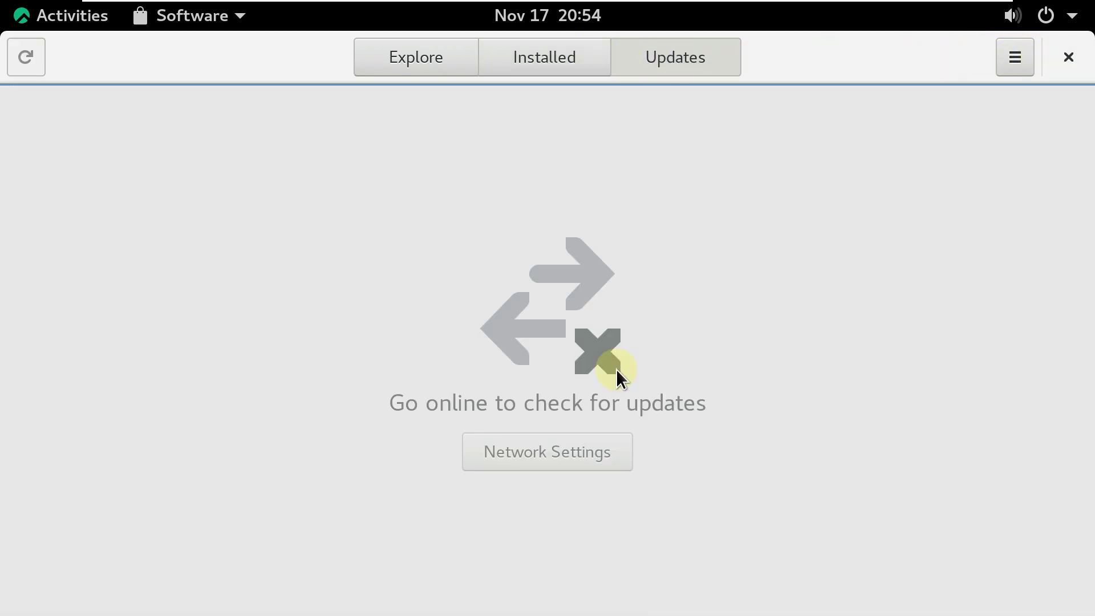
left_click(533, 467)
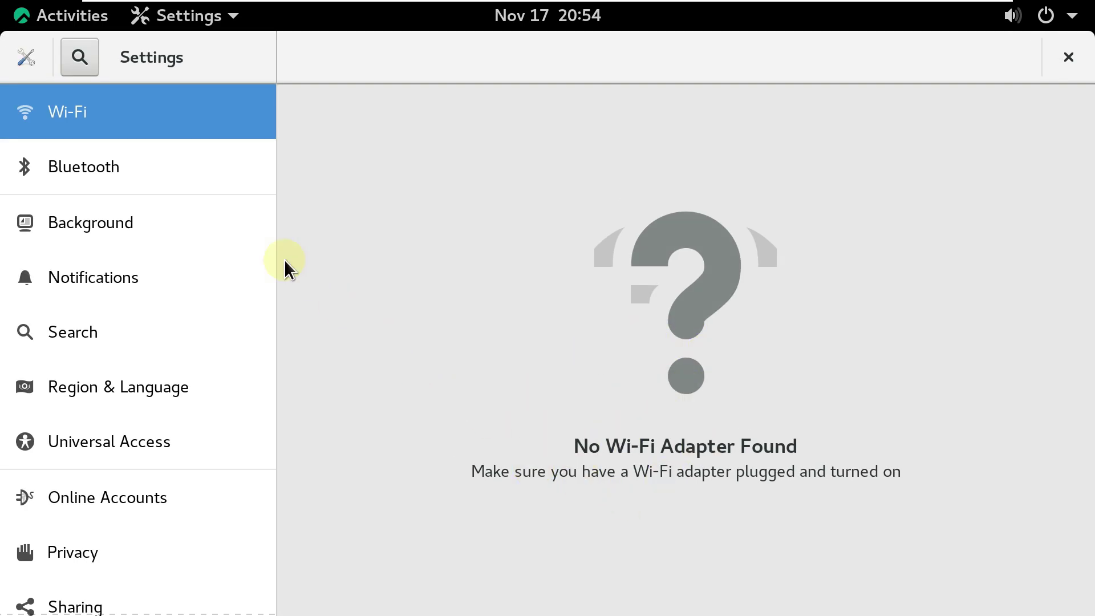
left_click(1067, 73)
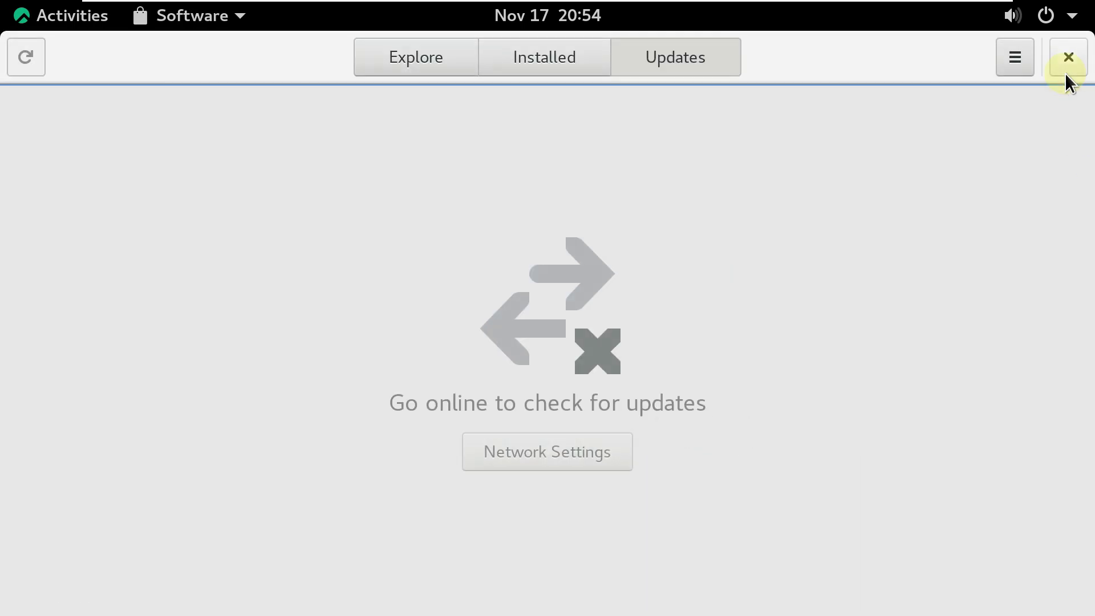
Close Software and power off the computer from the top-bar system menu.
left_click(1064, 47)
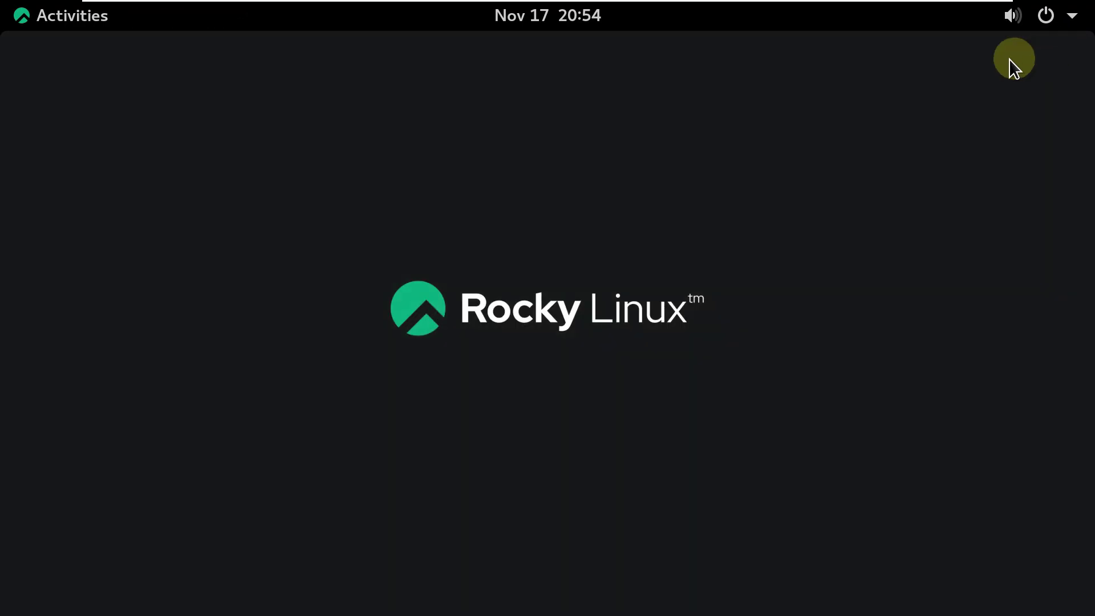
left_click(1052, 15)
left_click(1007, 237)
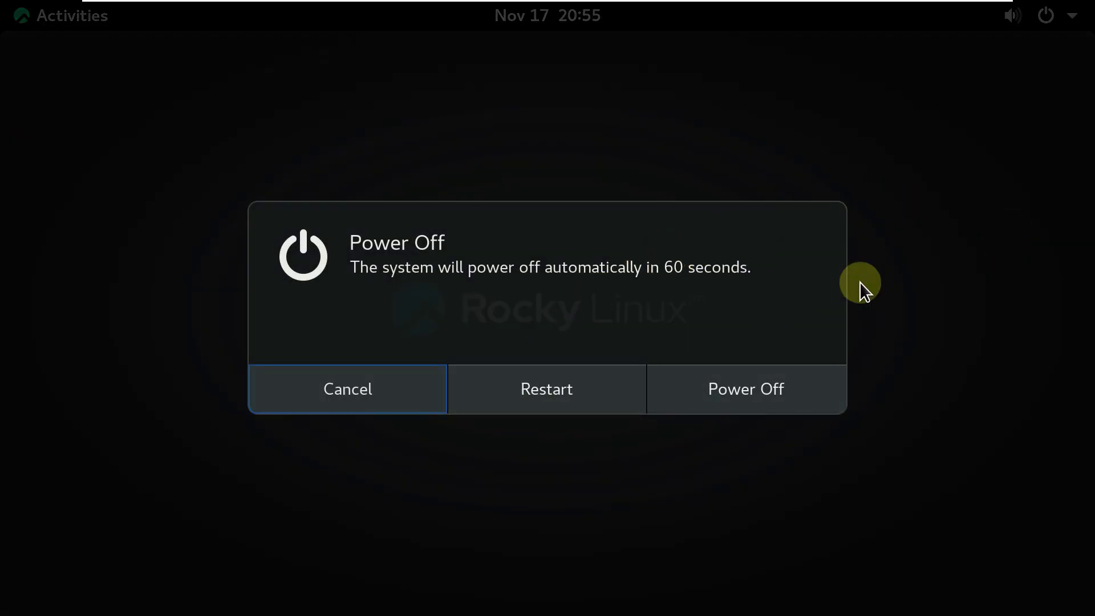
left_click(692, 368)
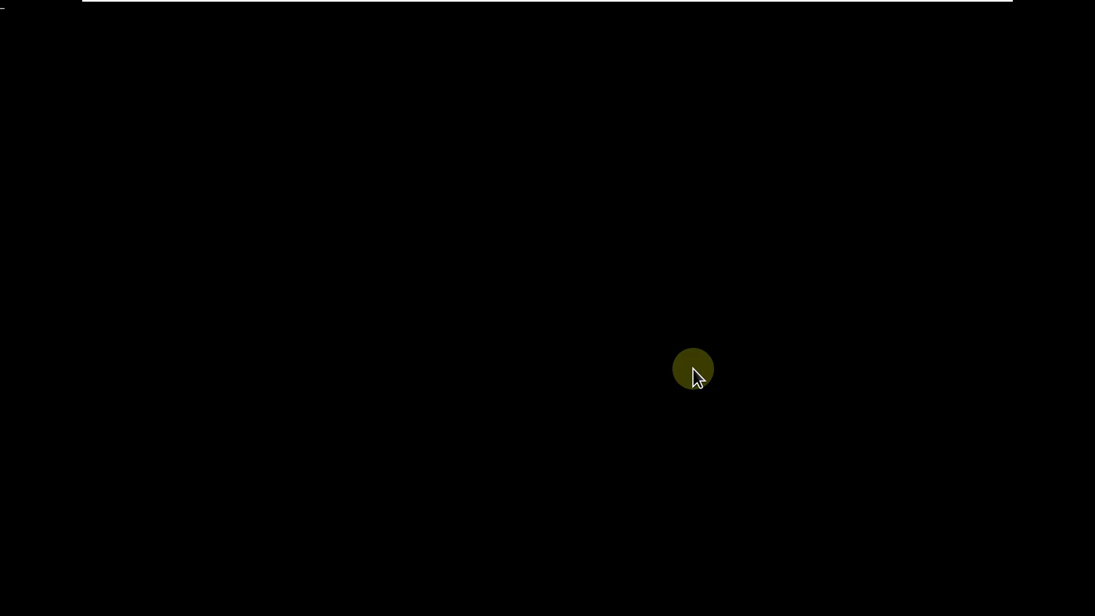